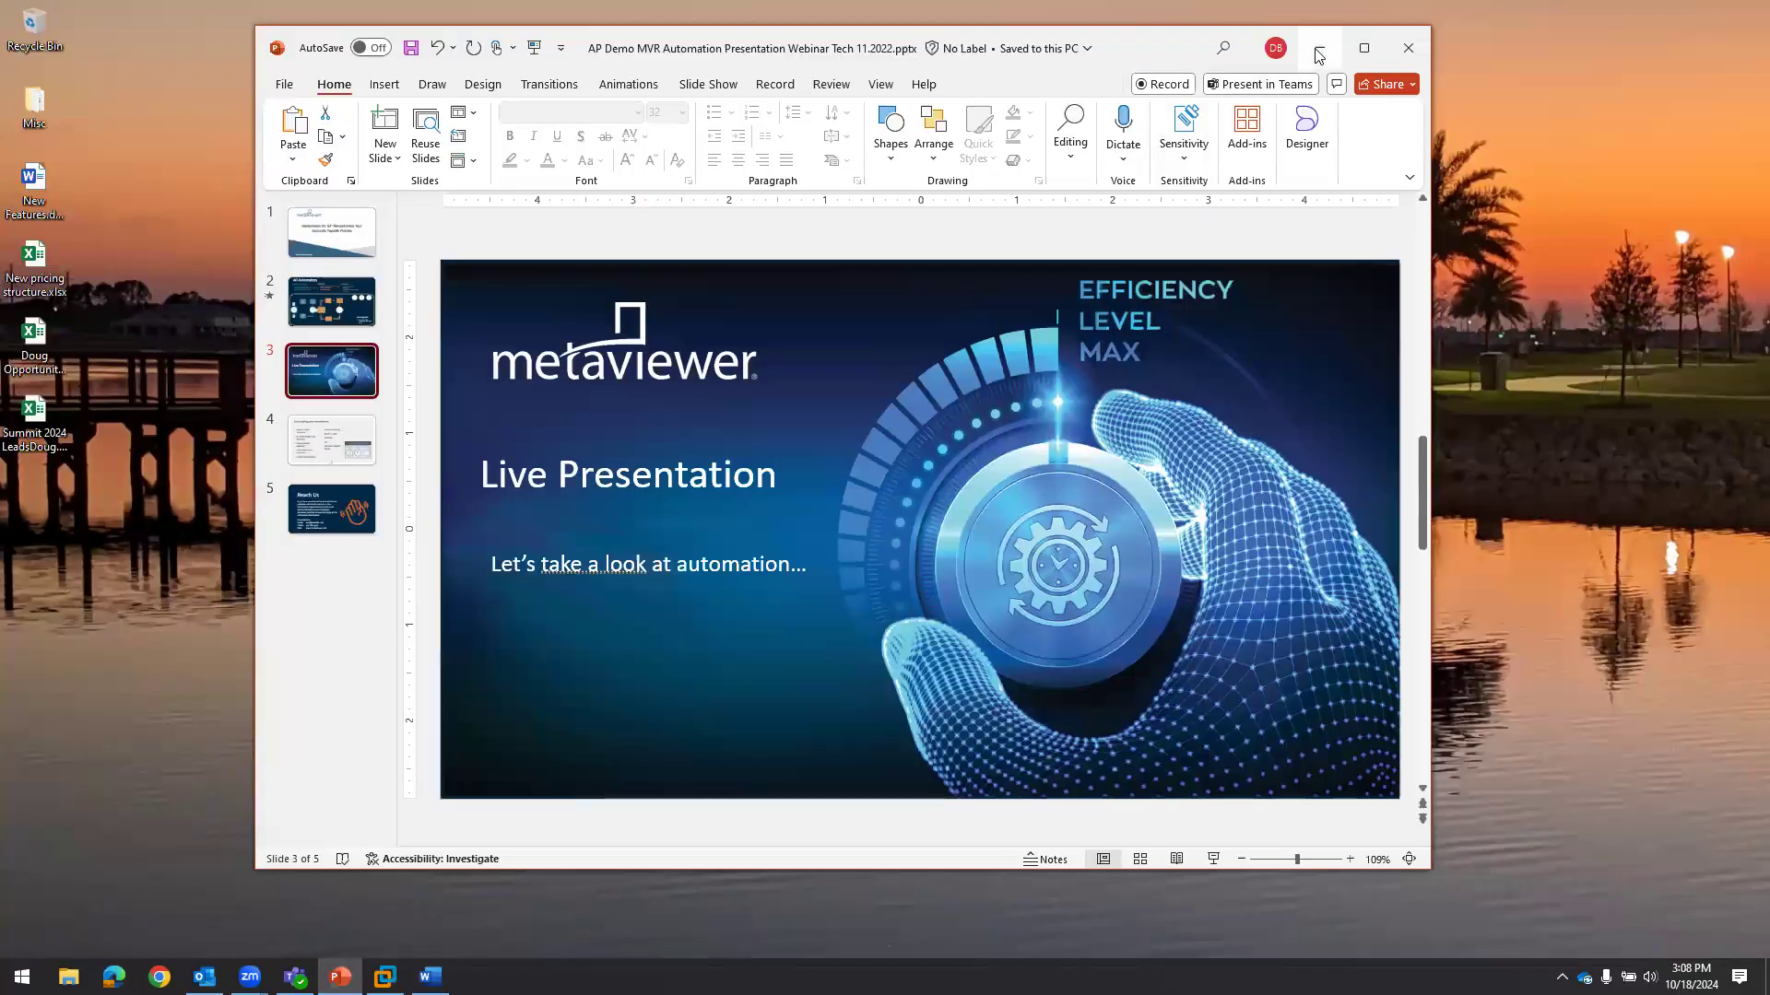
Switch to MetaViewer, open the Metro Business Equipment payable waiting for payment, and review its PO number, automation notes and payments
{"action": "left_click", "coordinate": [1319, 54]}
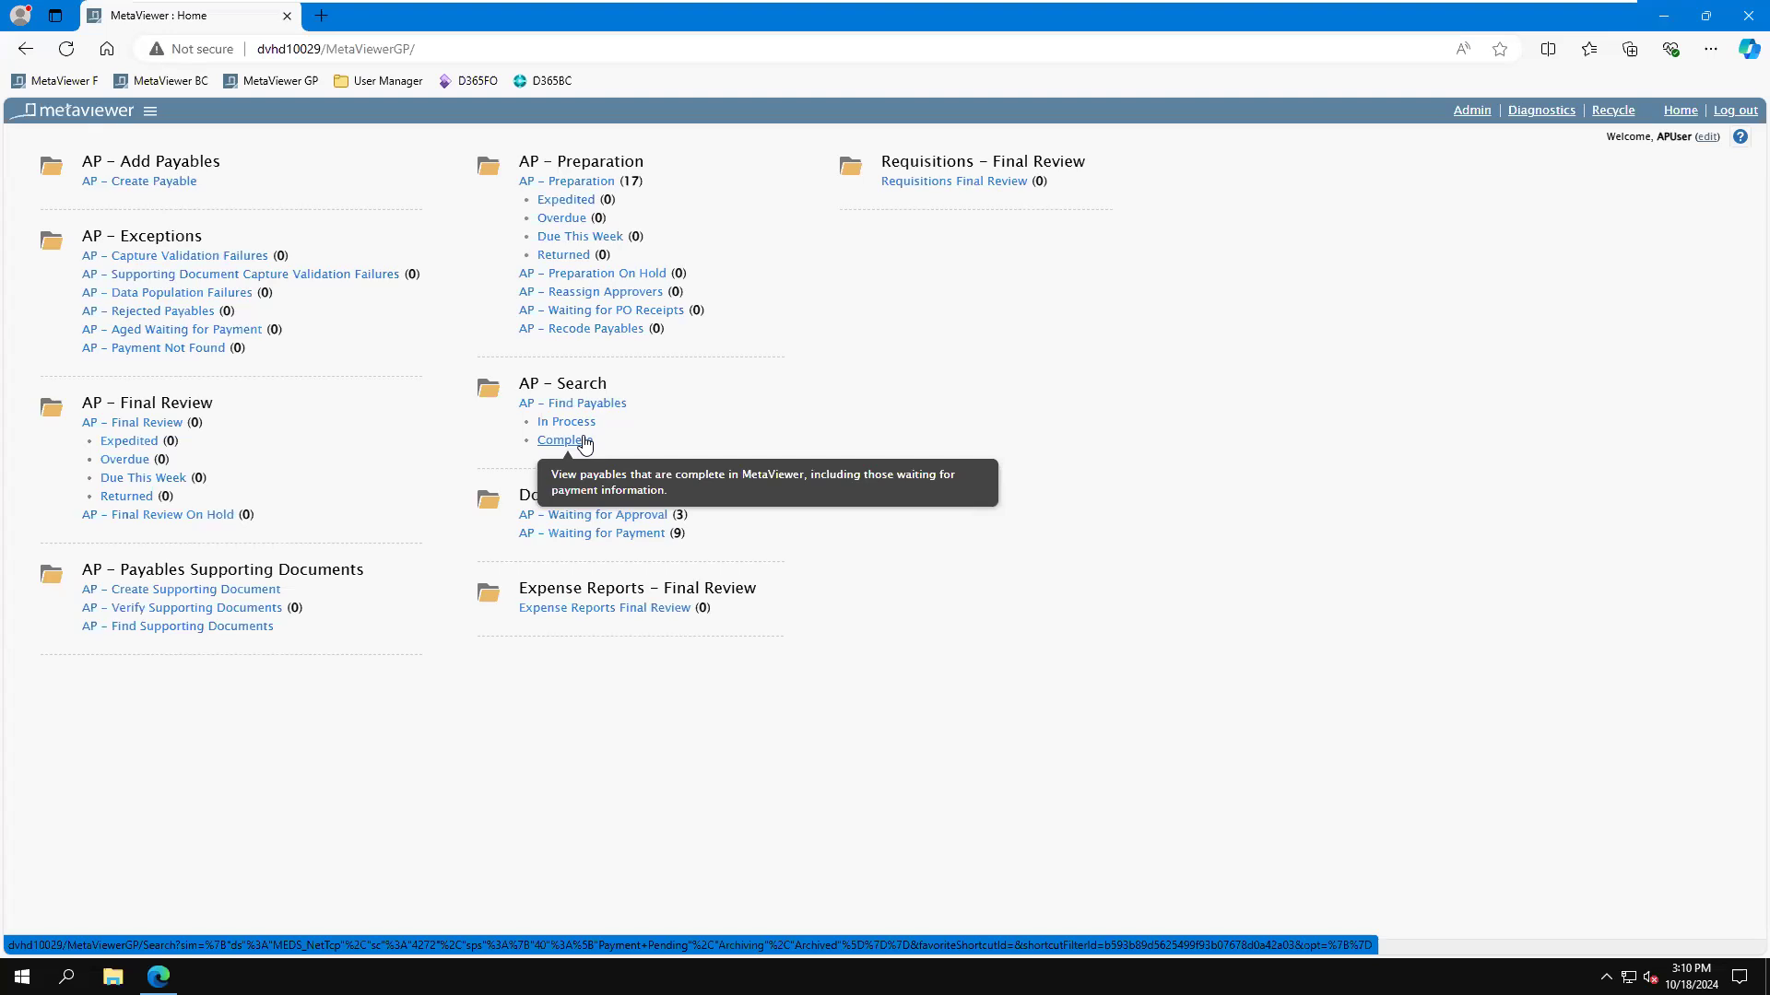
{"action": "left_click", "coordinate": [610, 535]}
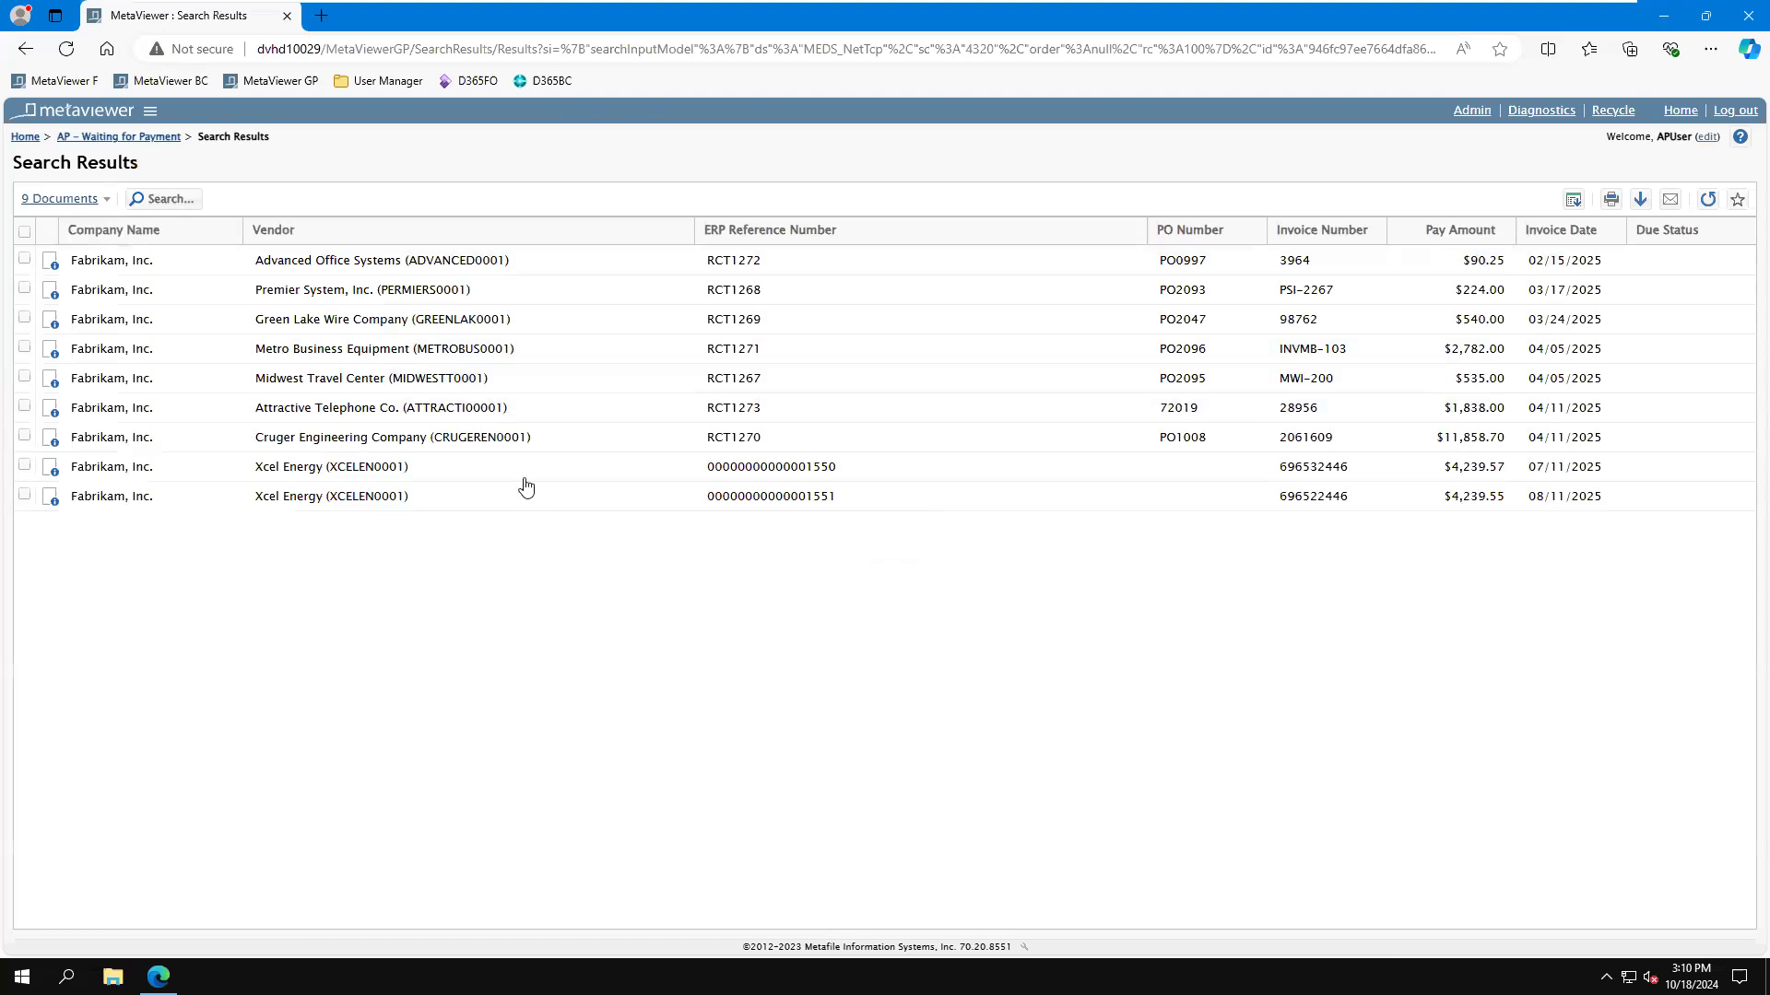
{"action": "left_click", "coordinate": [529, 355]}
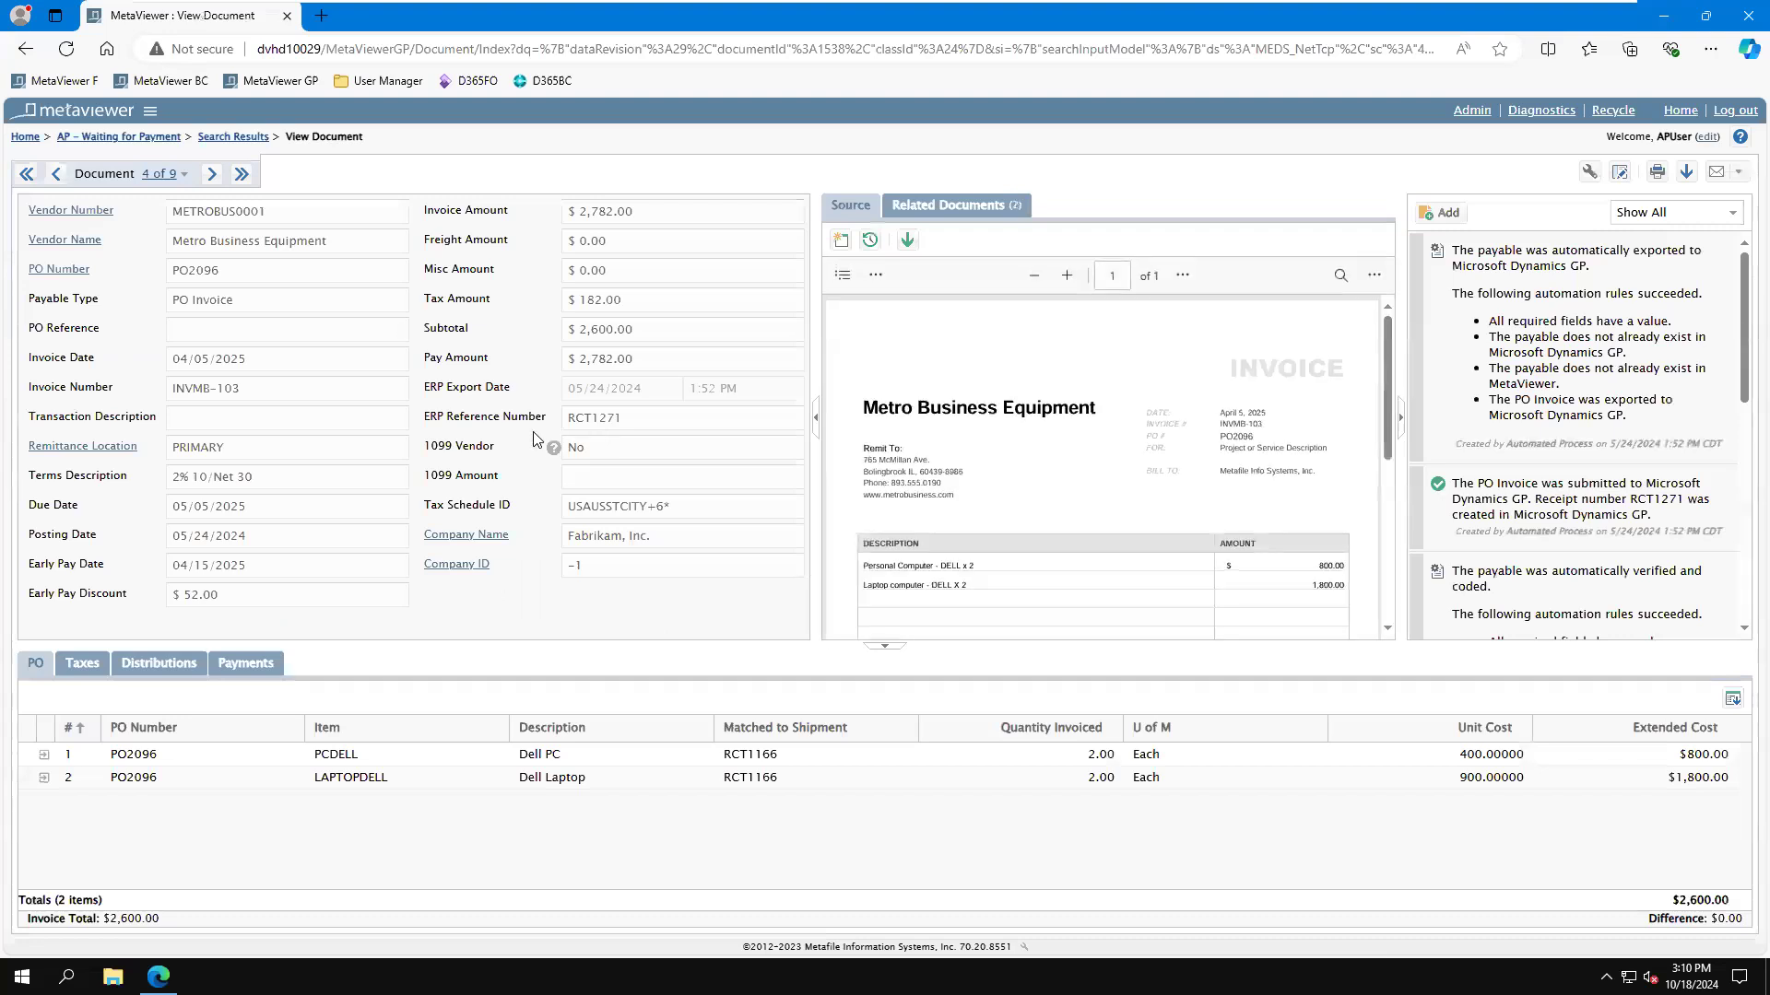
{"action": "double_click", "coordinate": [195, 270]}
{"action": "scroll", "coordinate": [1481, 315], "scroll_direction": "down", "scroll_amount": 4}
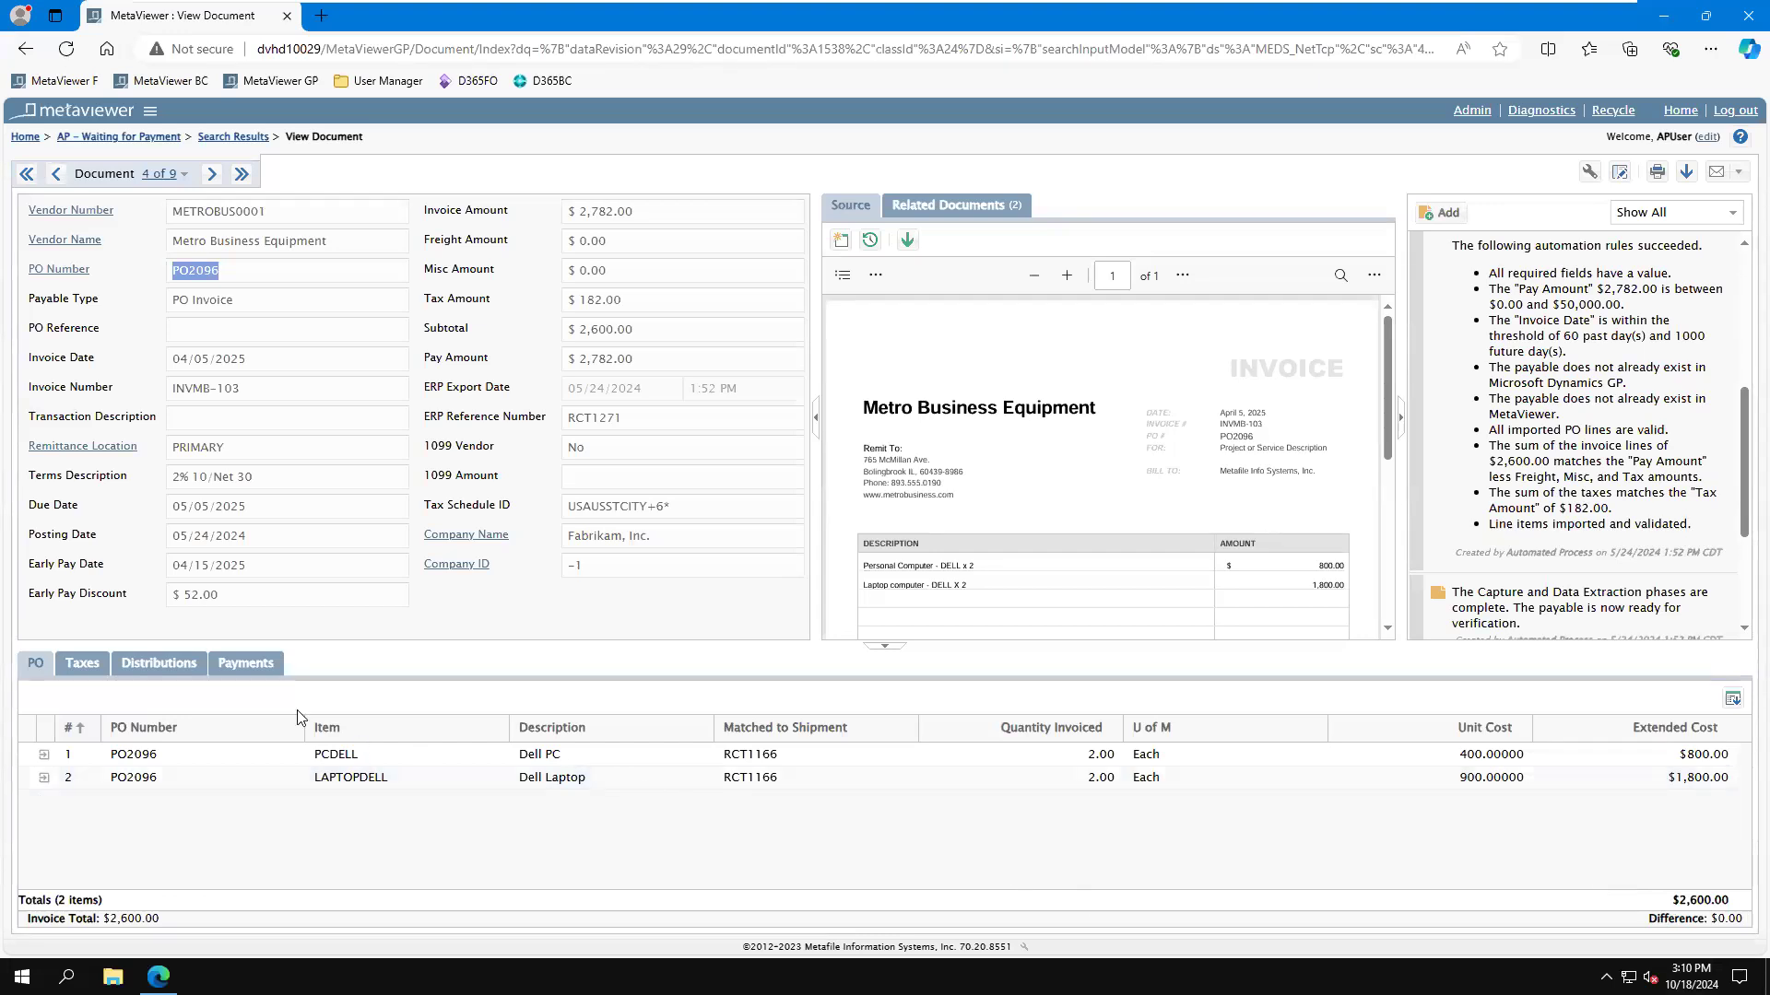
{"action": "left_click", "coordinate": [267, 672]}
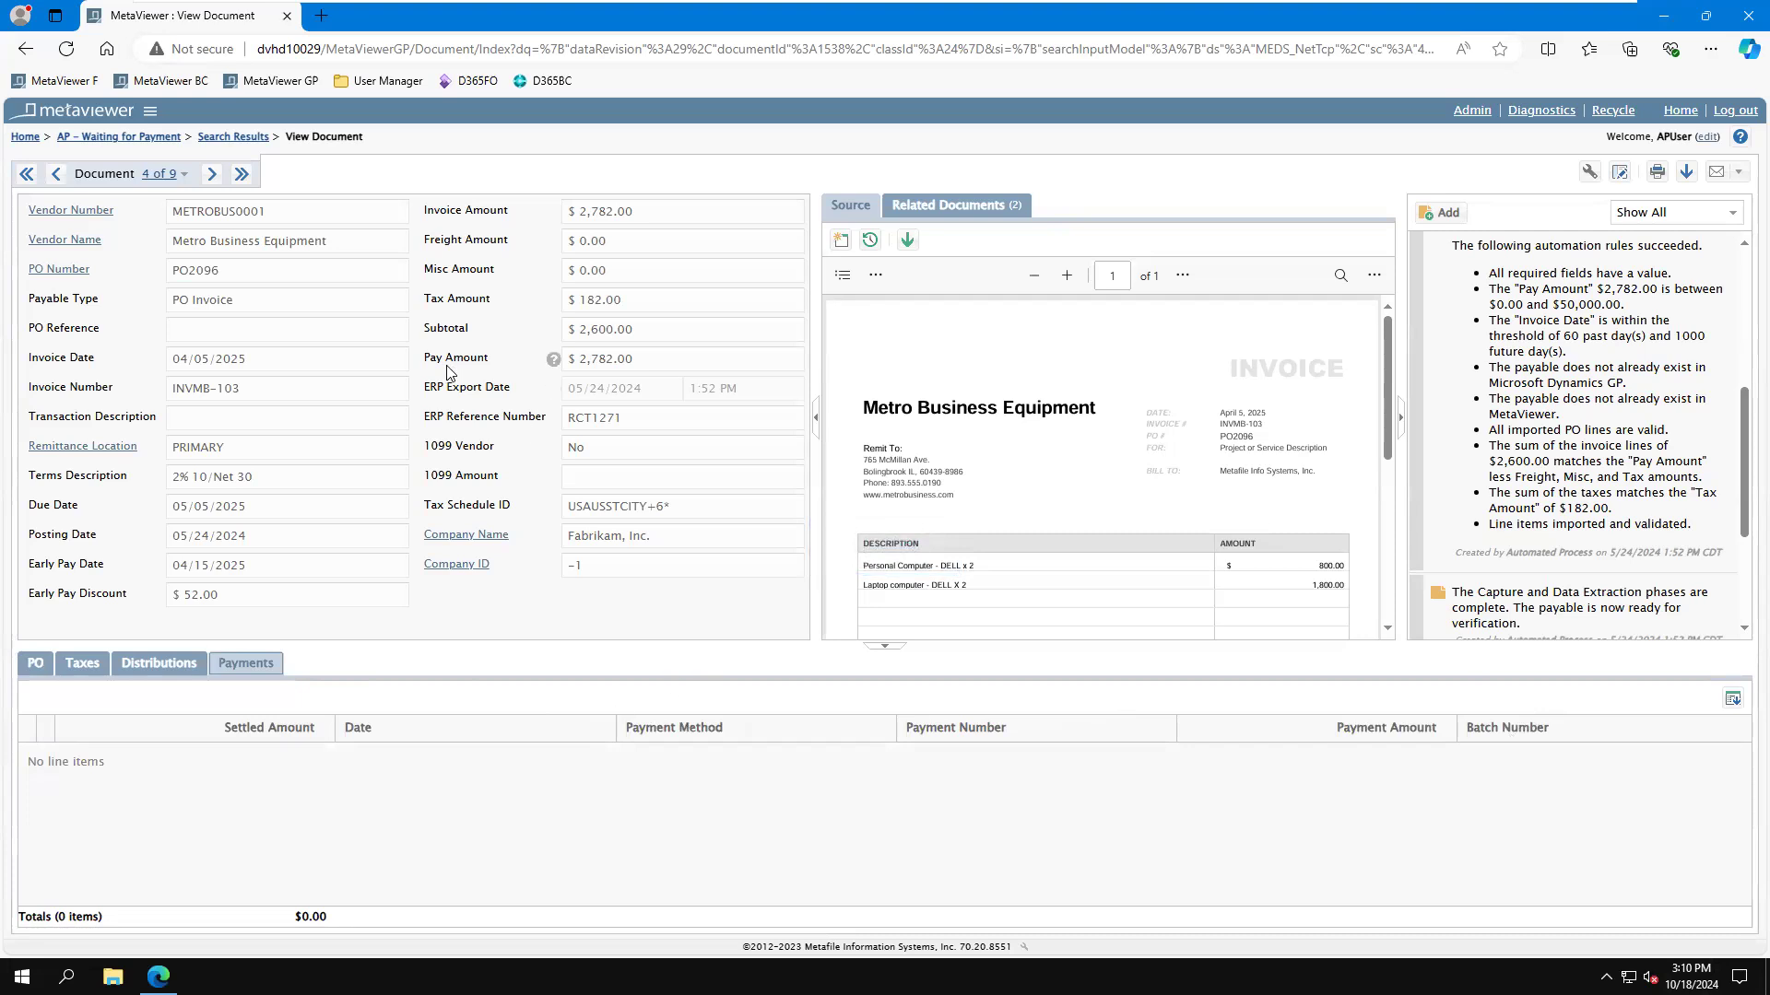
Open Premier System invoice PSI-2225 from the AP - Preparation queue and move it on to PO reconciliation
{"action": "left_click", "coordinate": [129, 110]}
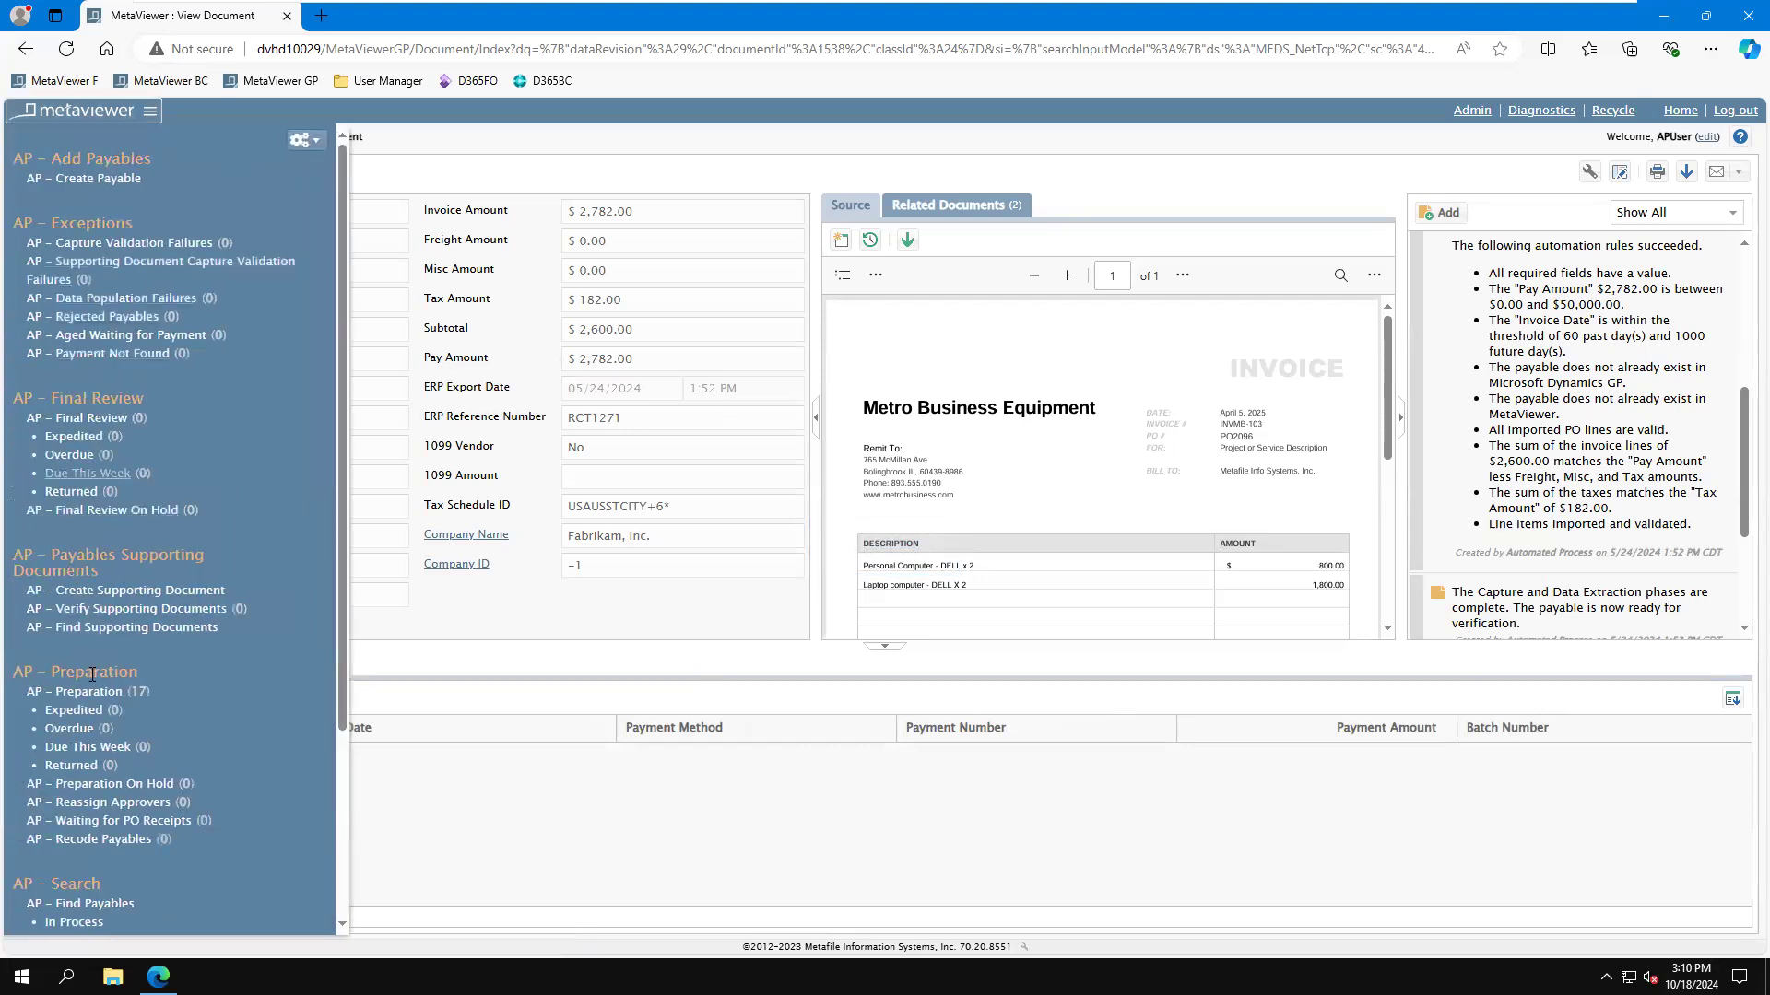
{"action": "left_click", "coordinate": [92, 693]}
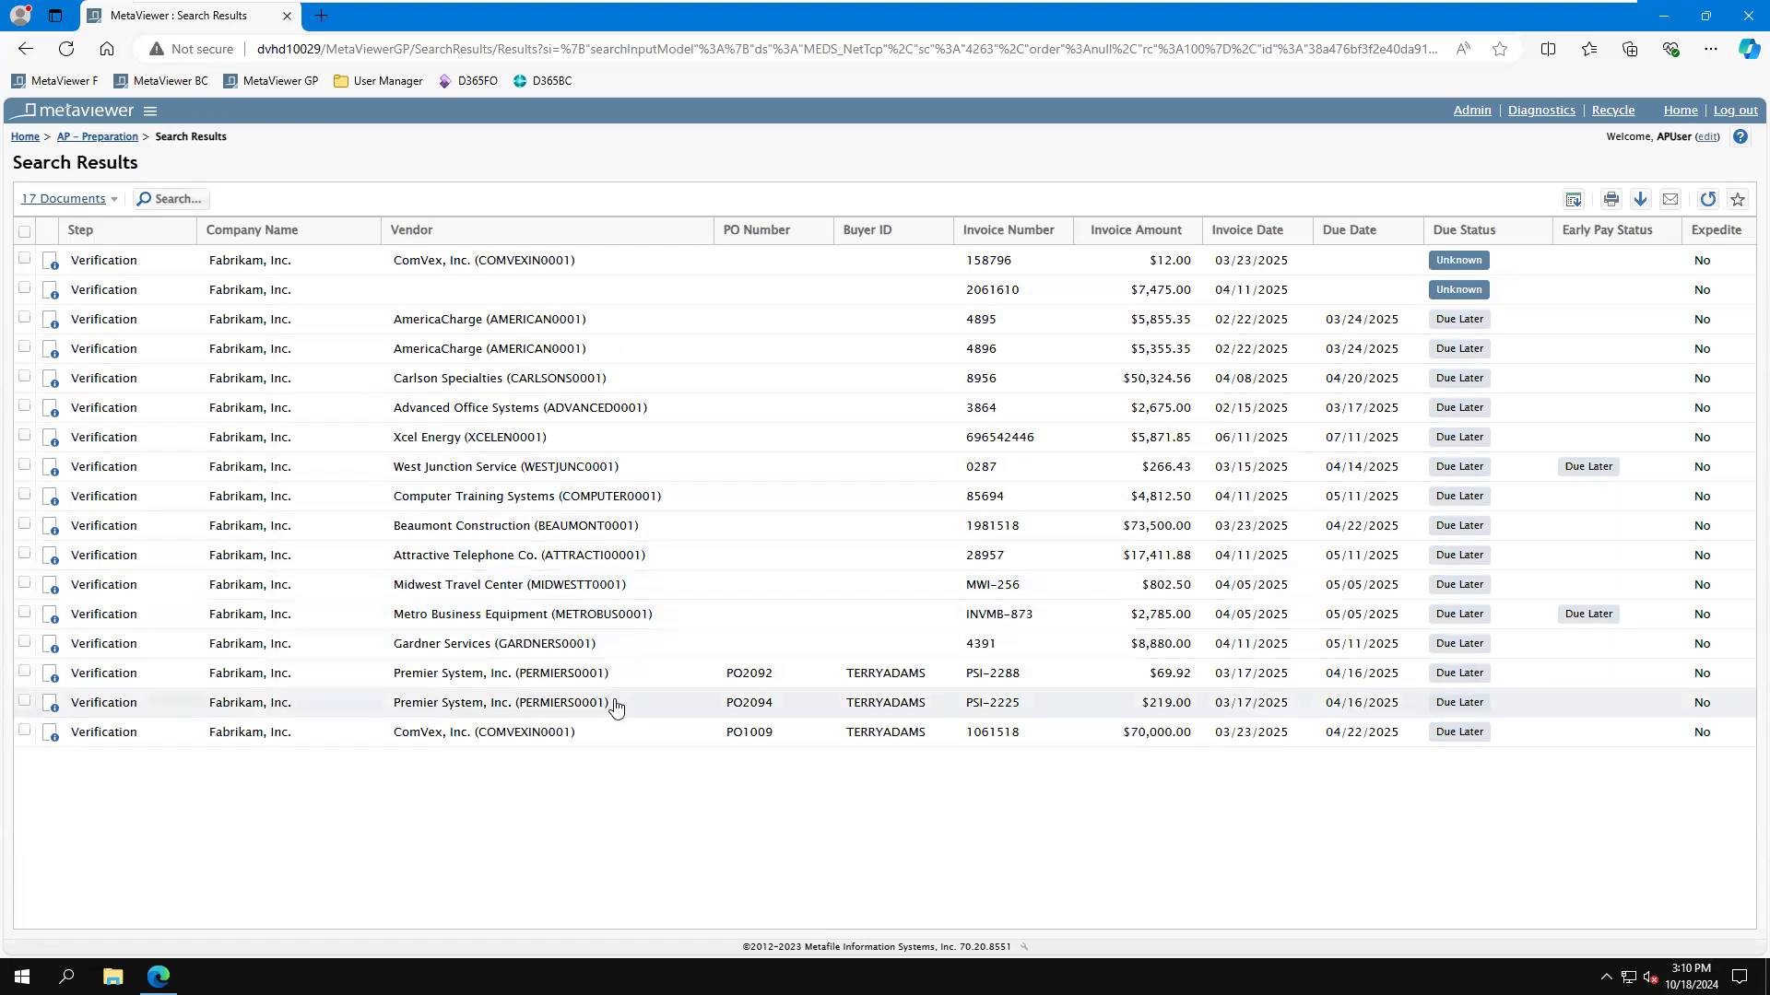
{"action": "left_click", "coordinate": [690, 714]}
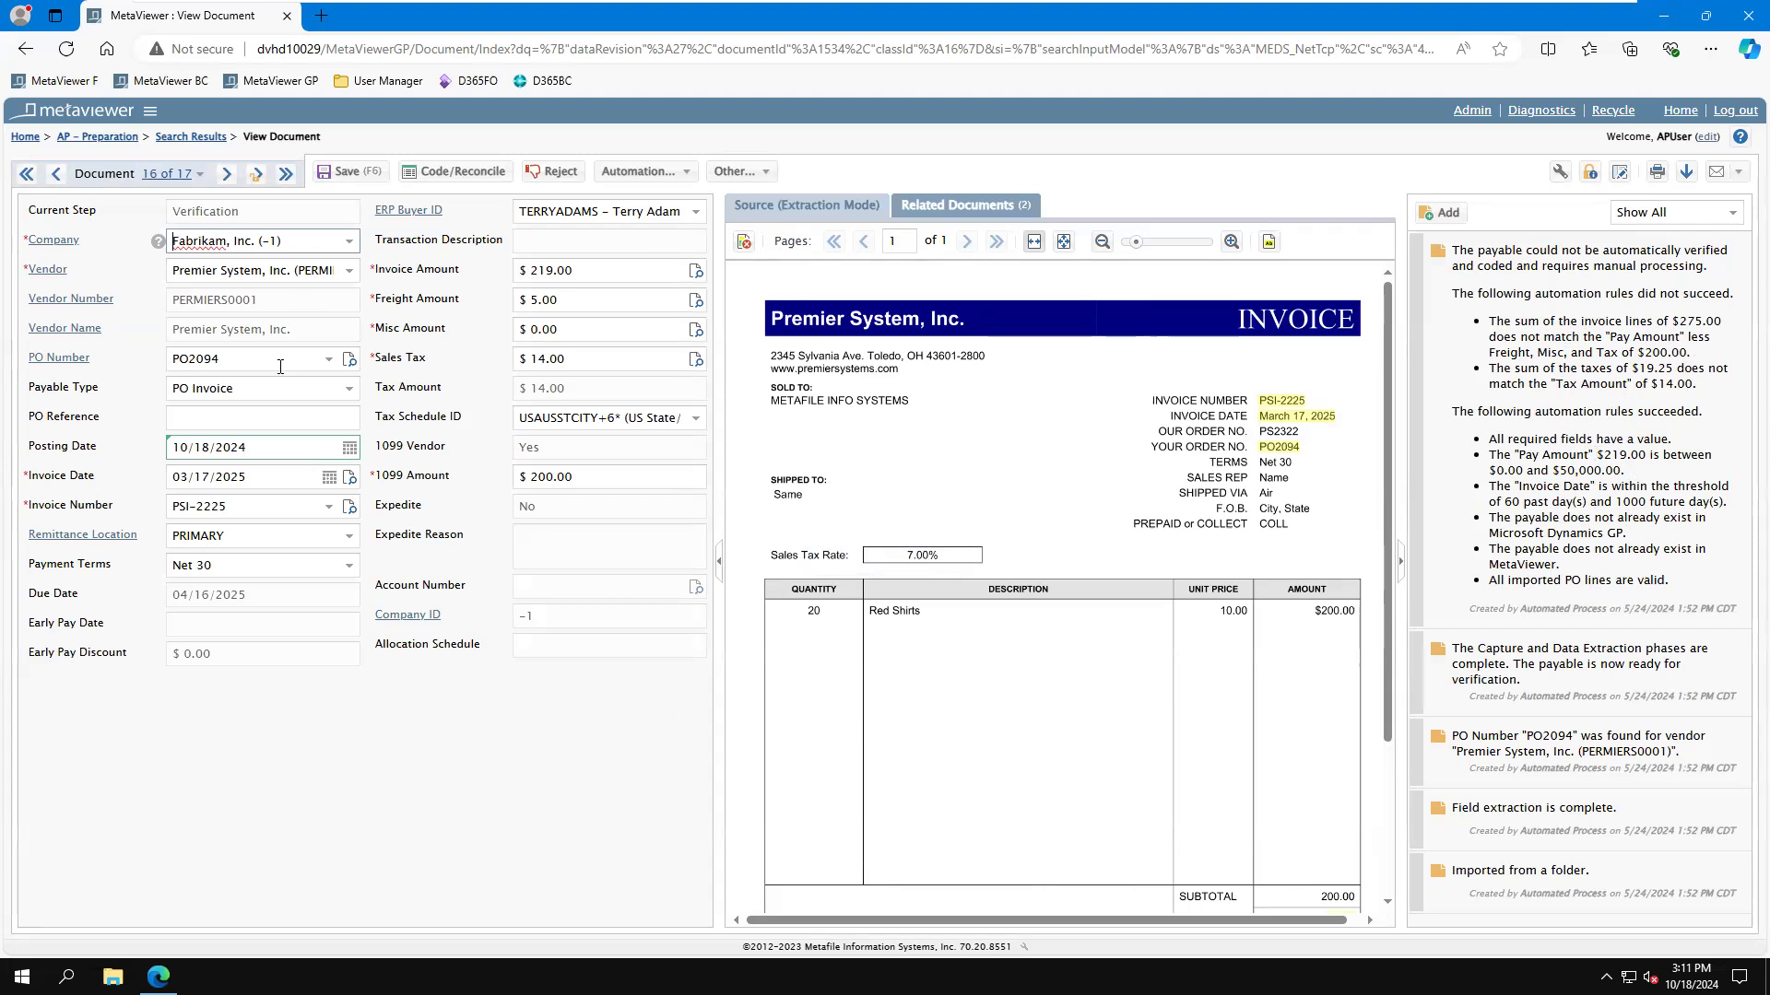
{"action": "left_click", "coordinate": [487, 181]}
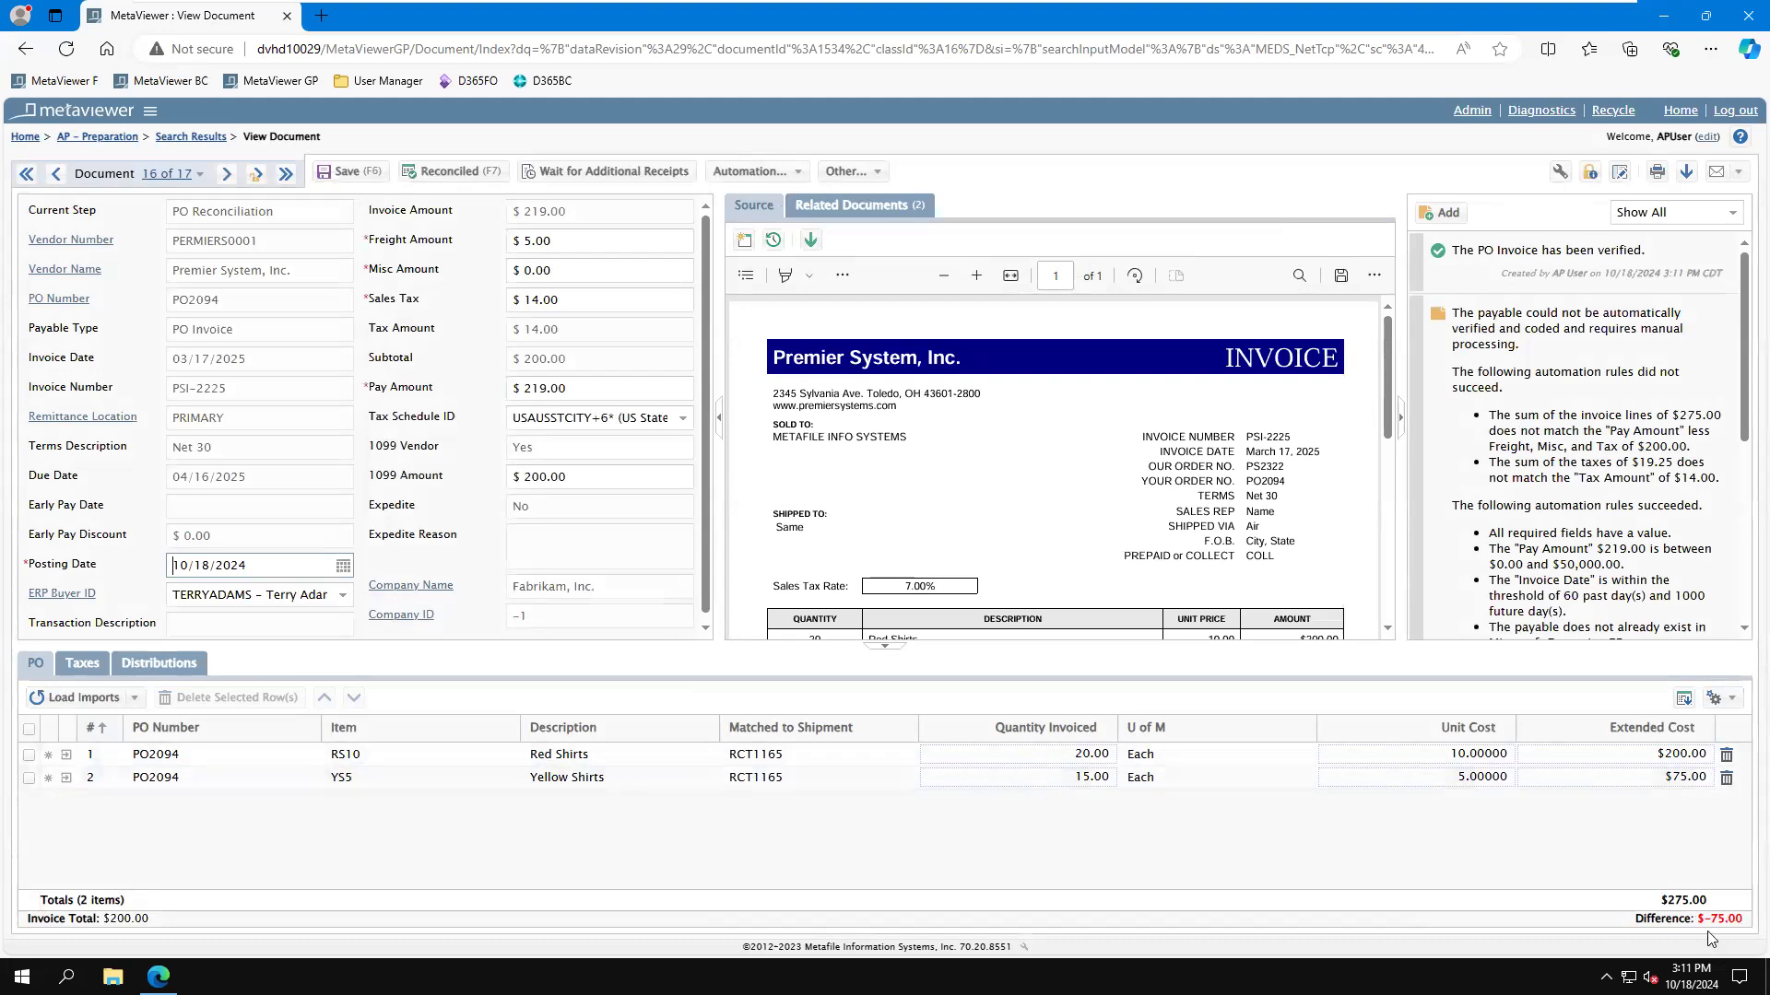
Compare the PO lines with the source invoice and delete the Yellow Shirts line that was not billed
{"action": "scroll", "coordinate": [922, 516], "scroll_direction": "down", "scroll_amount": 2}
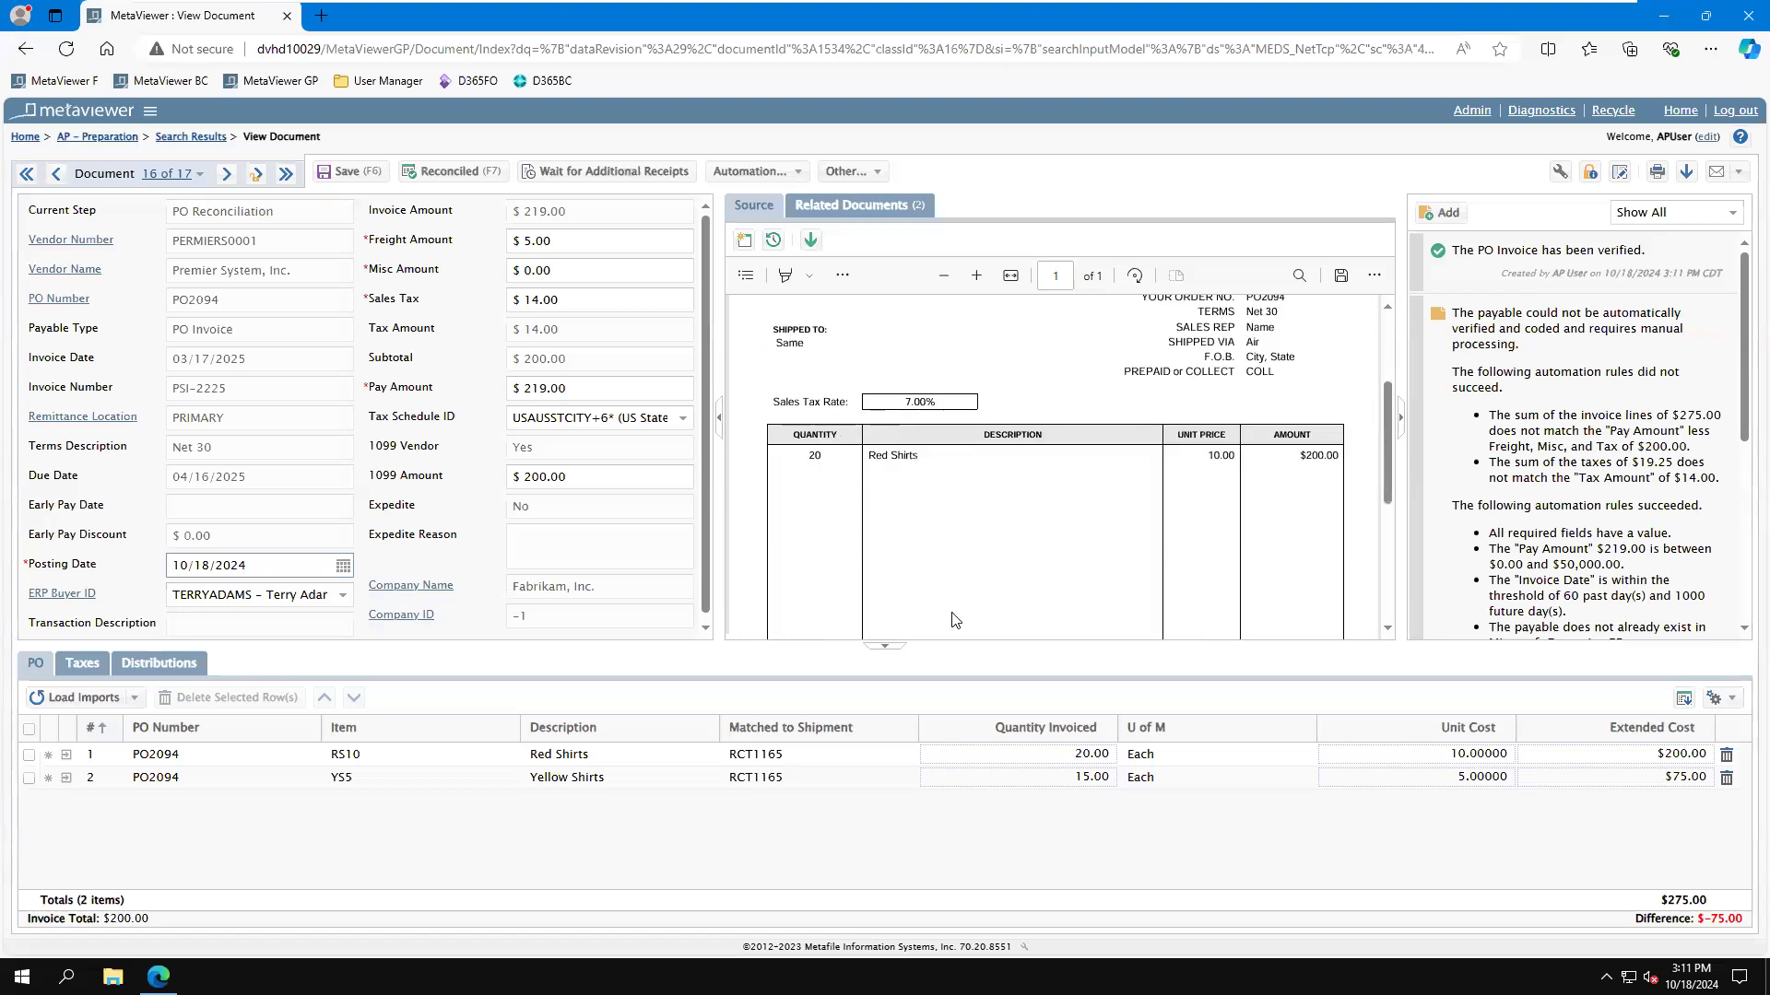
{"action": "left_click", "coordinate": [1726, 780]}
{"action": "left_click", "coordinate": [867, 869]}
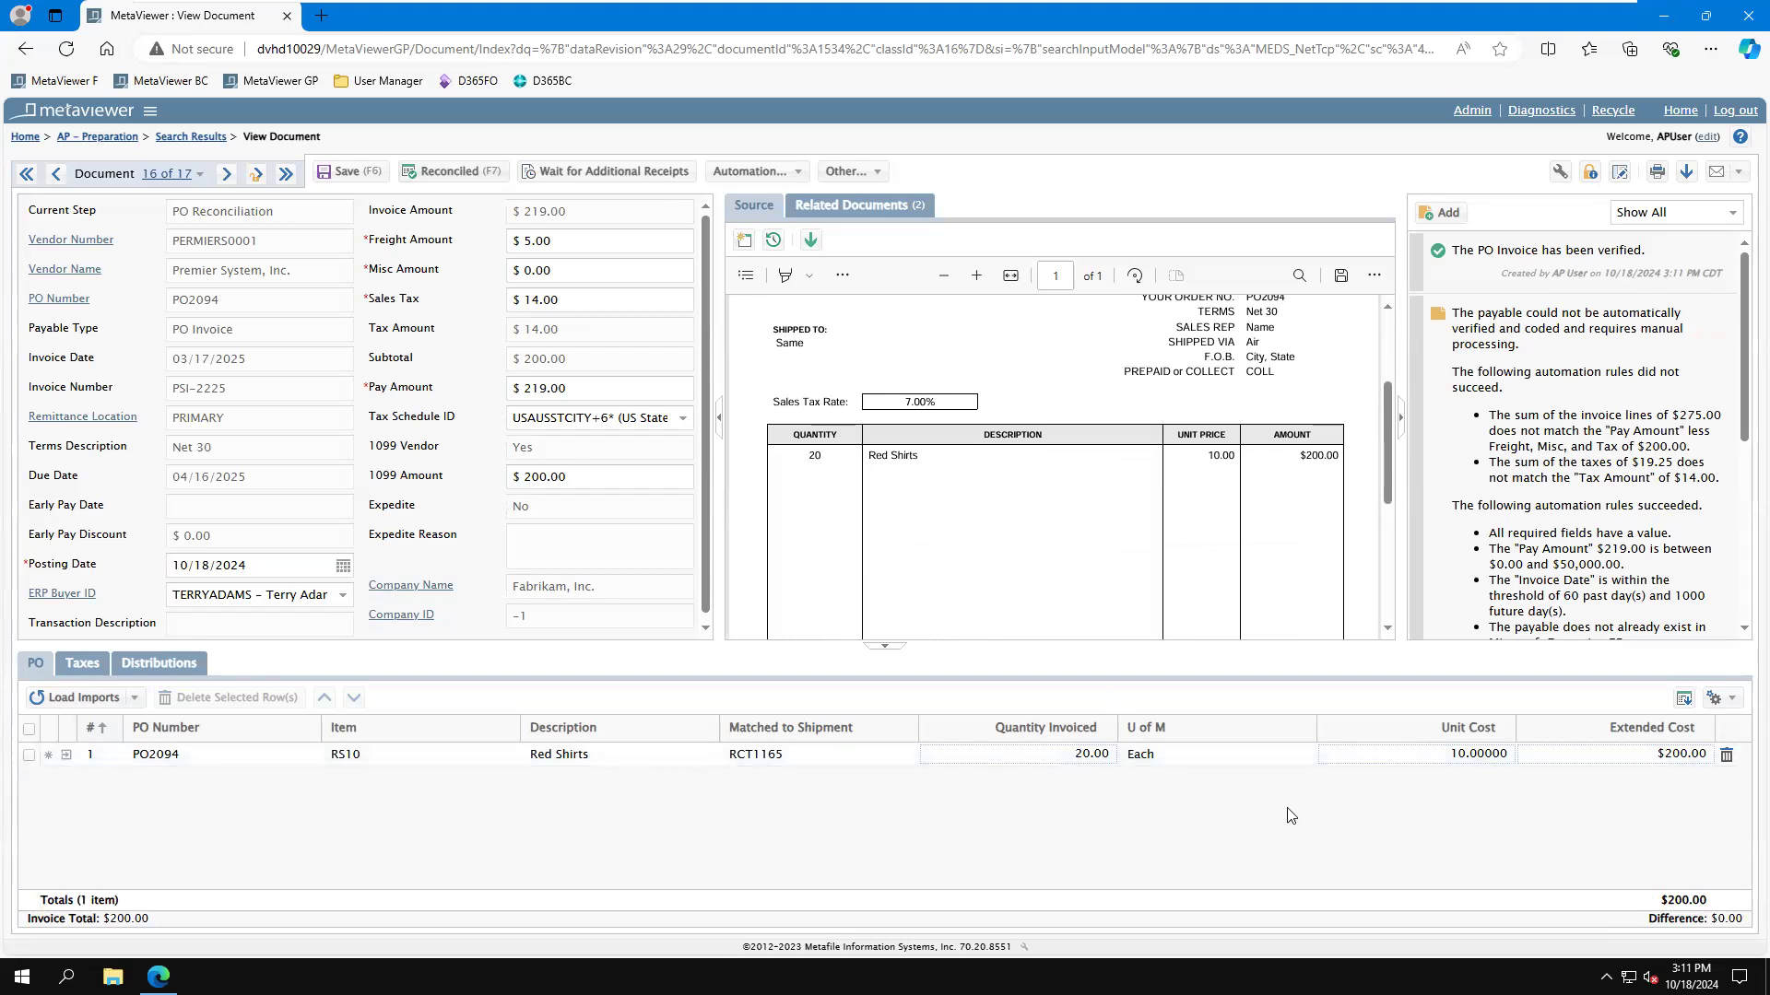
Check the Red Shirts line's invoiced quantity and unit cost, and mark the PO invoice as reconciled
{"action": "left_click", "coordinate": [1087, 761]}
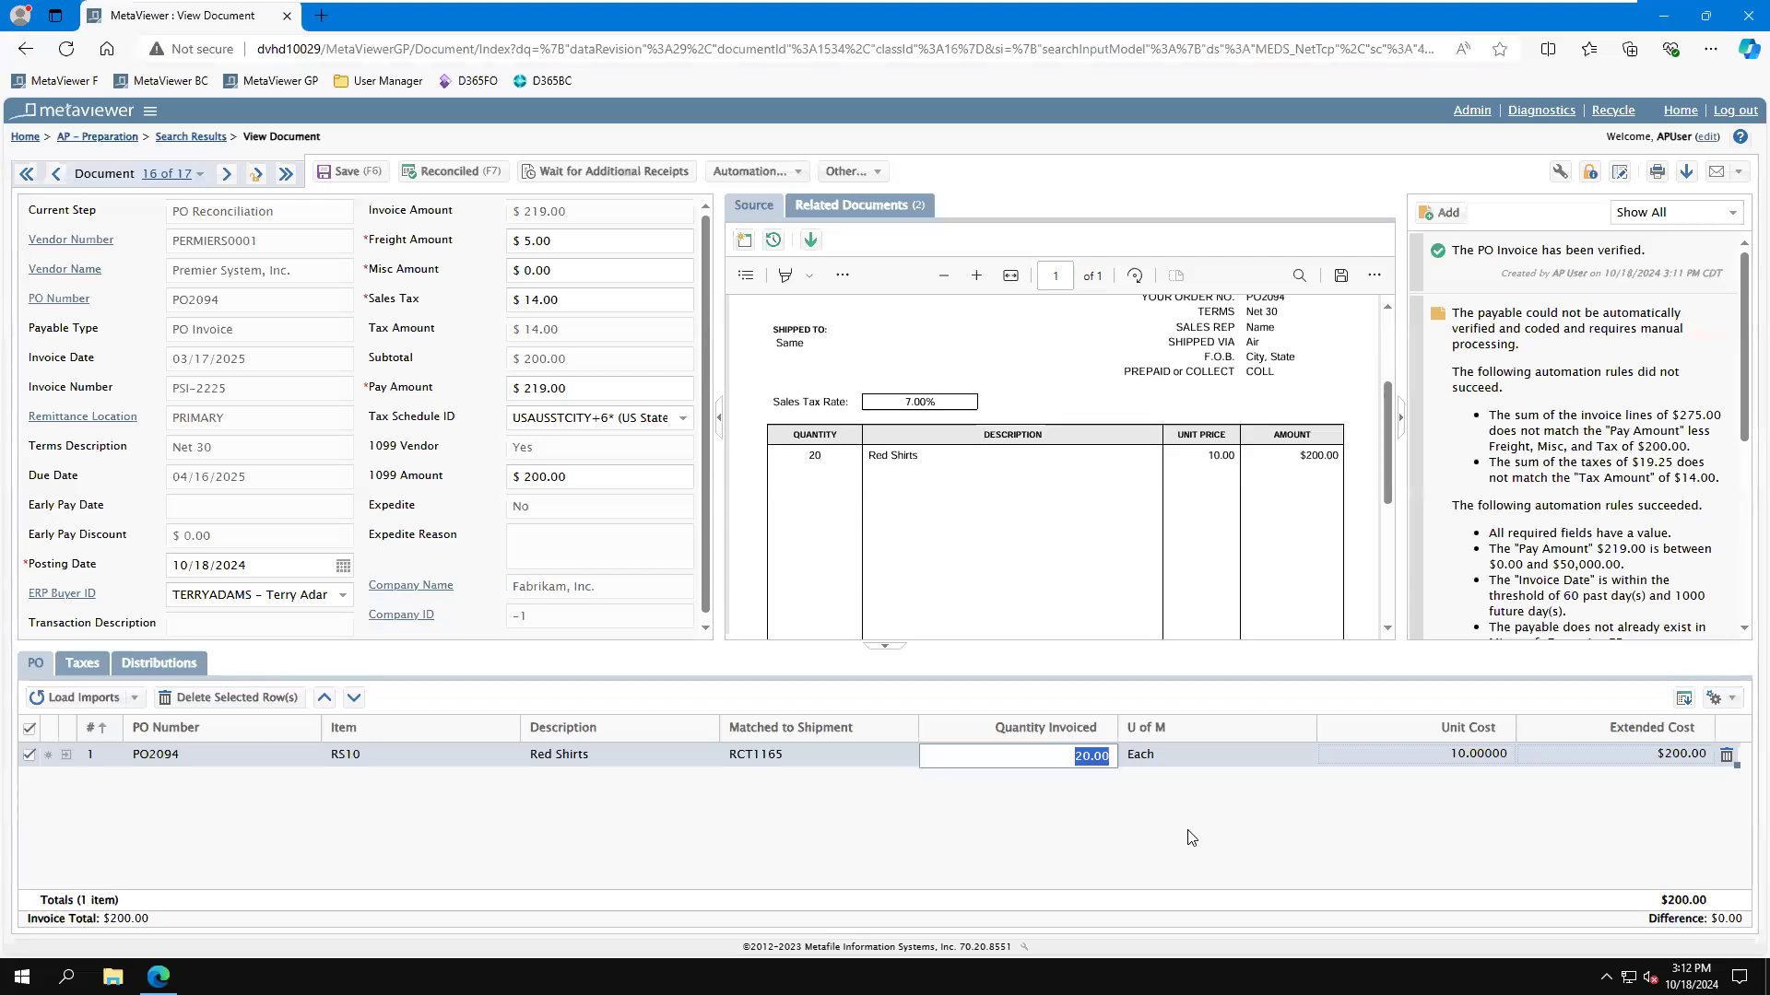
{"action": "left_click", "coordinate": [1495, 758]}
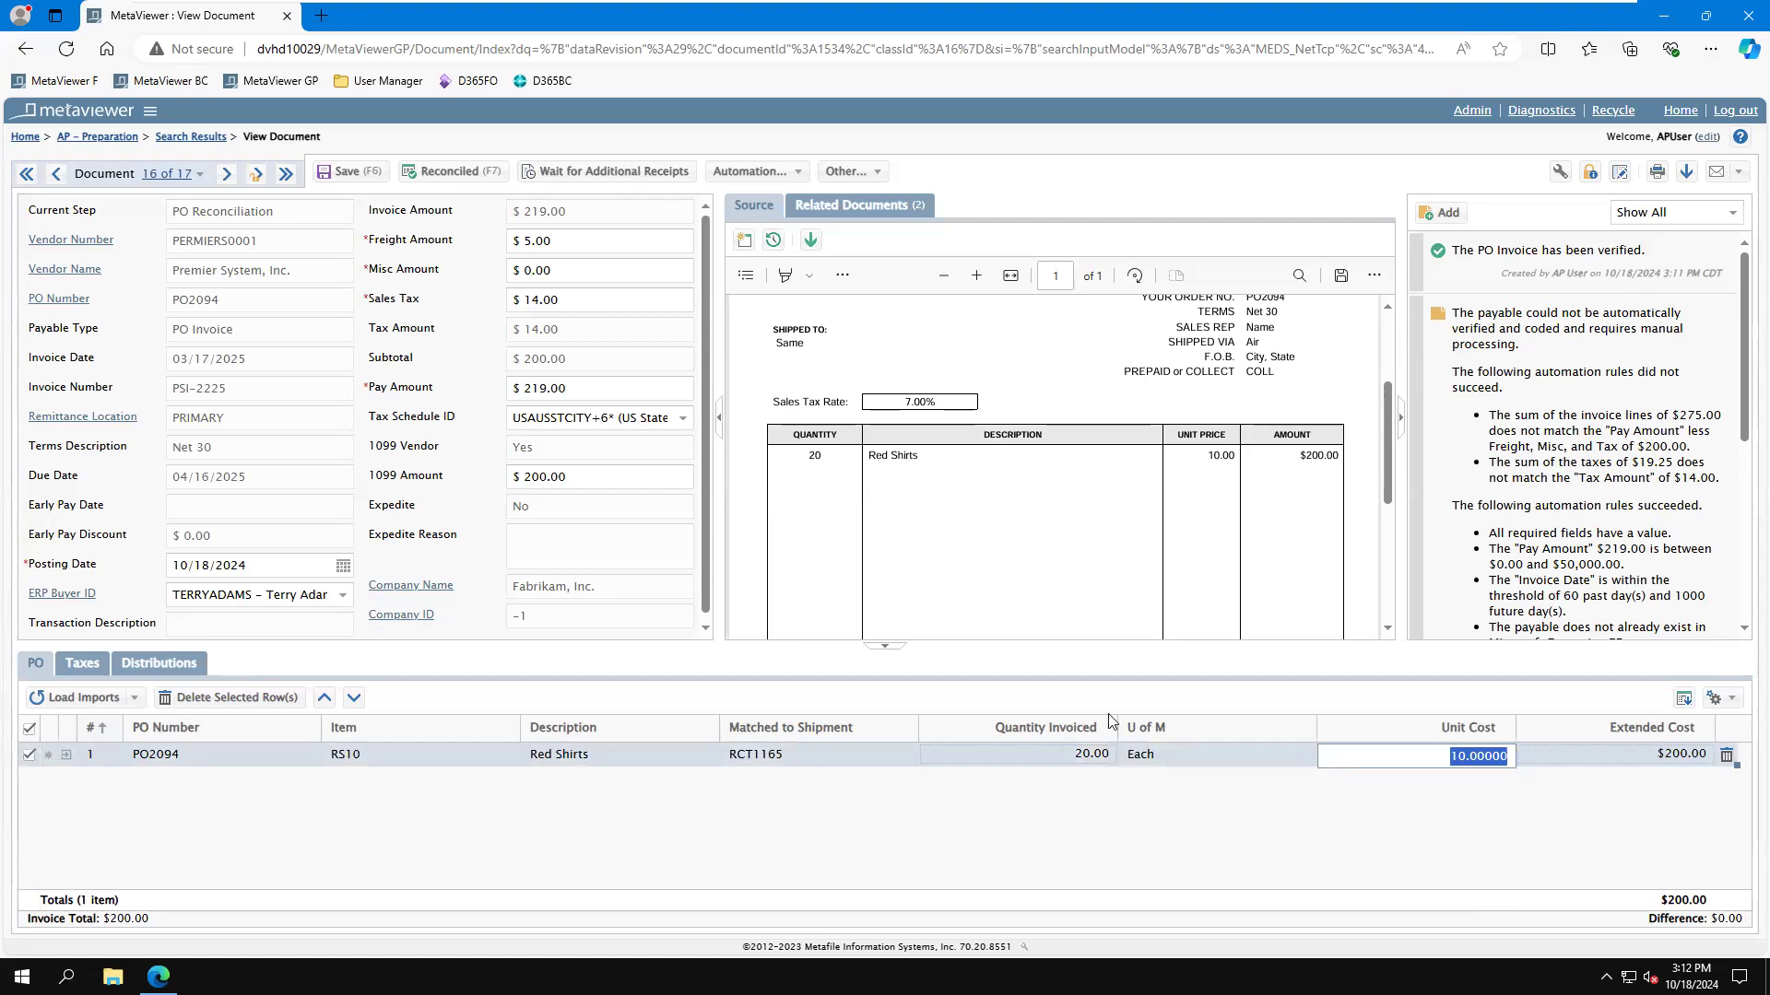
{"action": "left_click", "coordinate": [1336, 854]}
{"action": "left_click", "coordinate": [489, 177]}
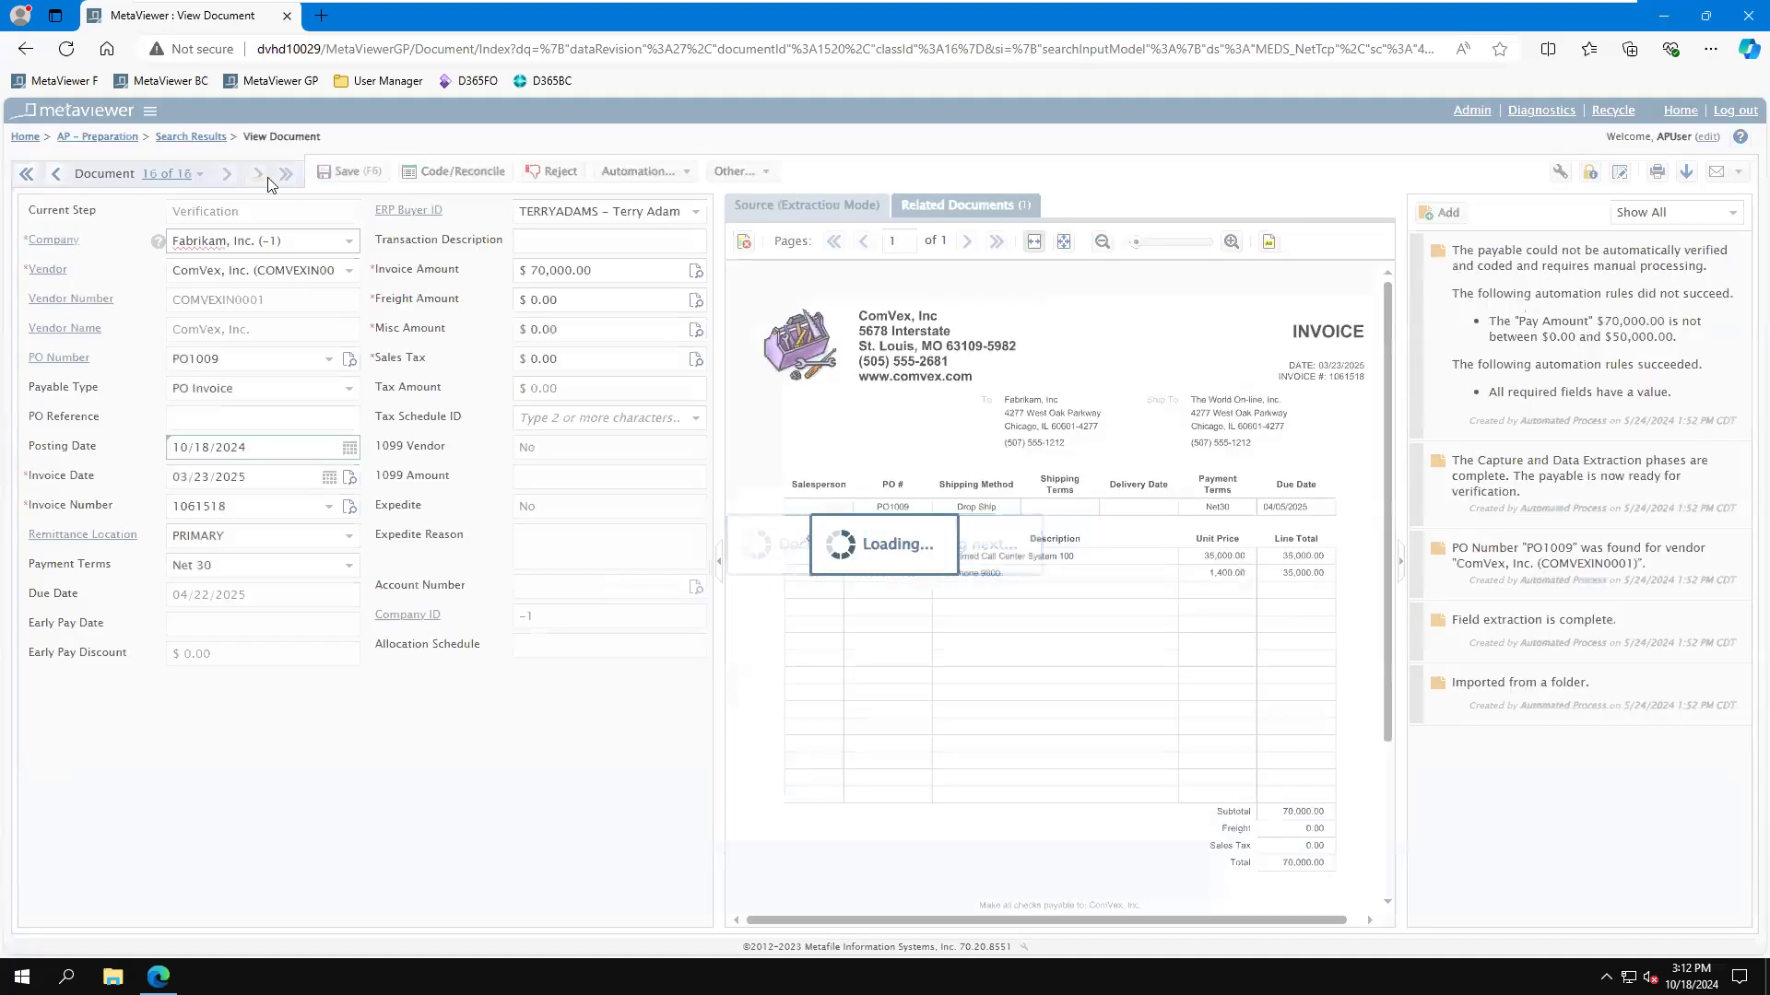
Open Computer Training Systems invoice 85694 from the document list without saving the current document's changes, and move it on to GL coding
{"action": "left_click", "coordinate": [163, 177]}
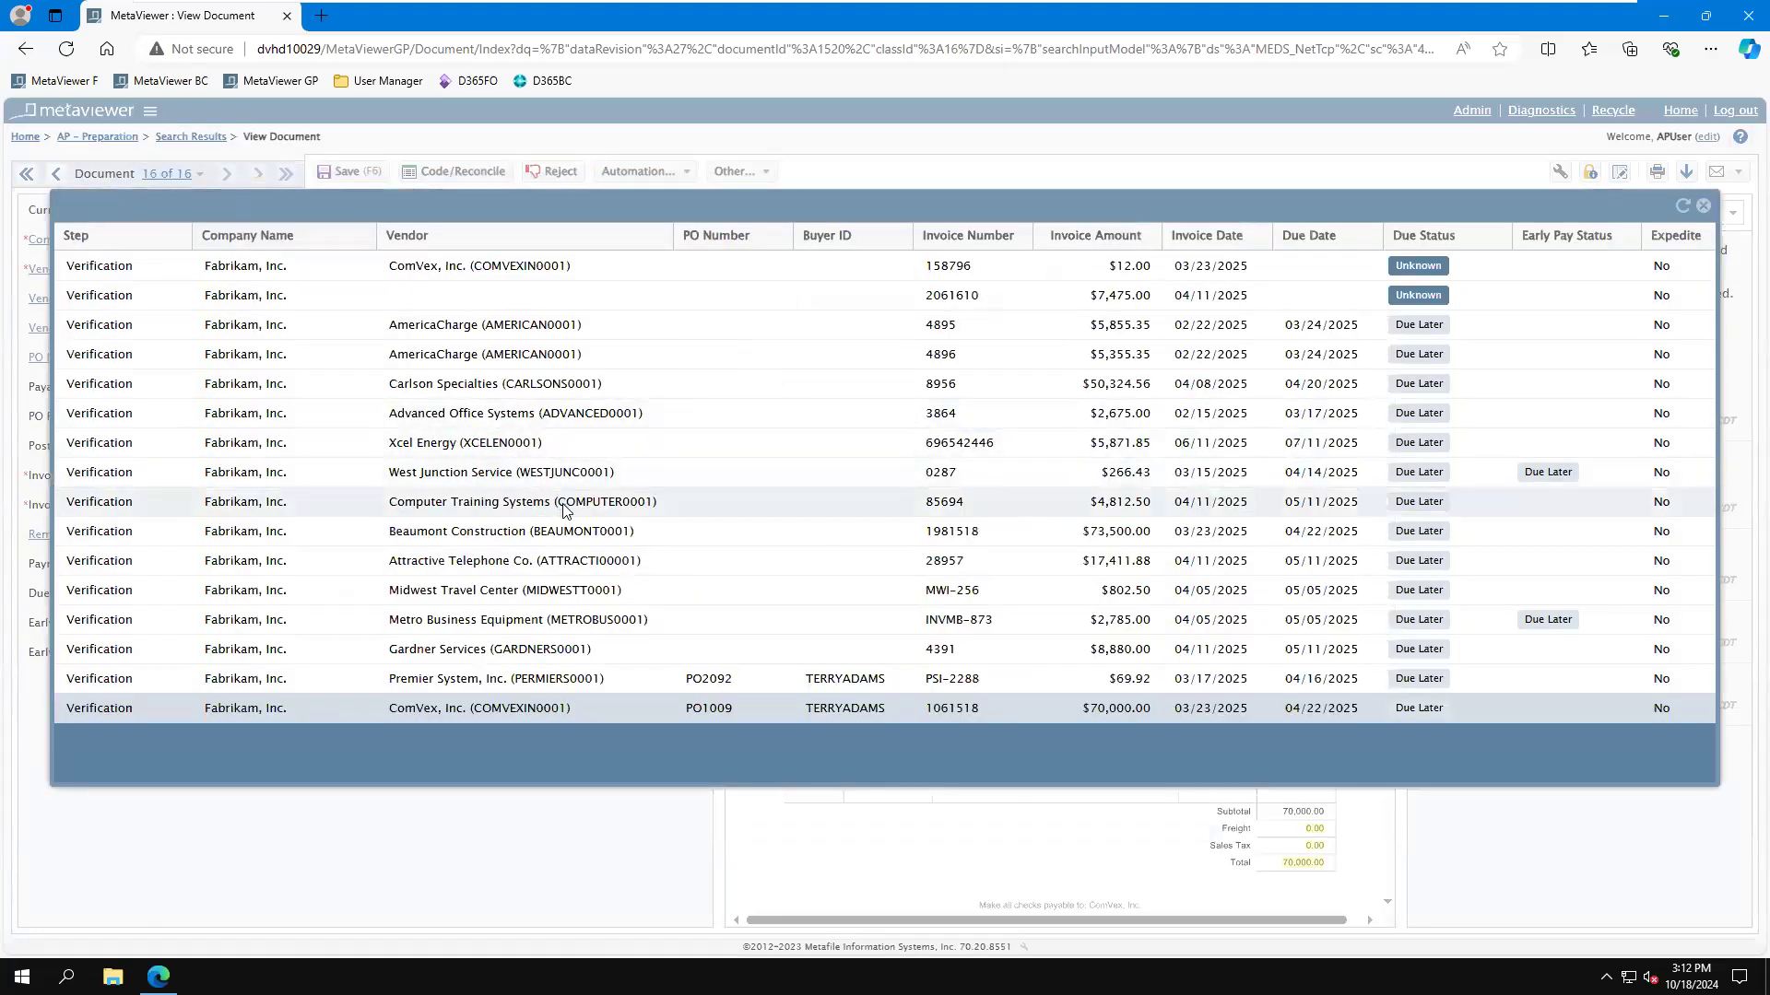
{"action": "left_click", "coordinate": [566, 510]}
{"action": "left_click", "coordinate": [871, 601]}
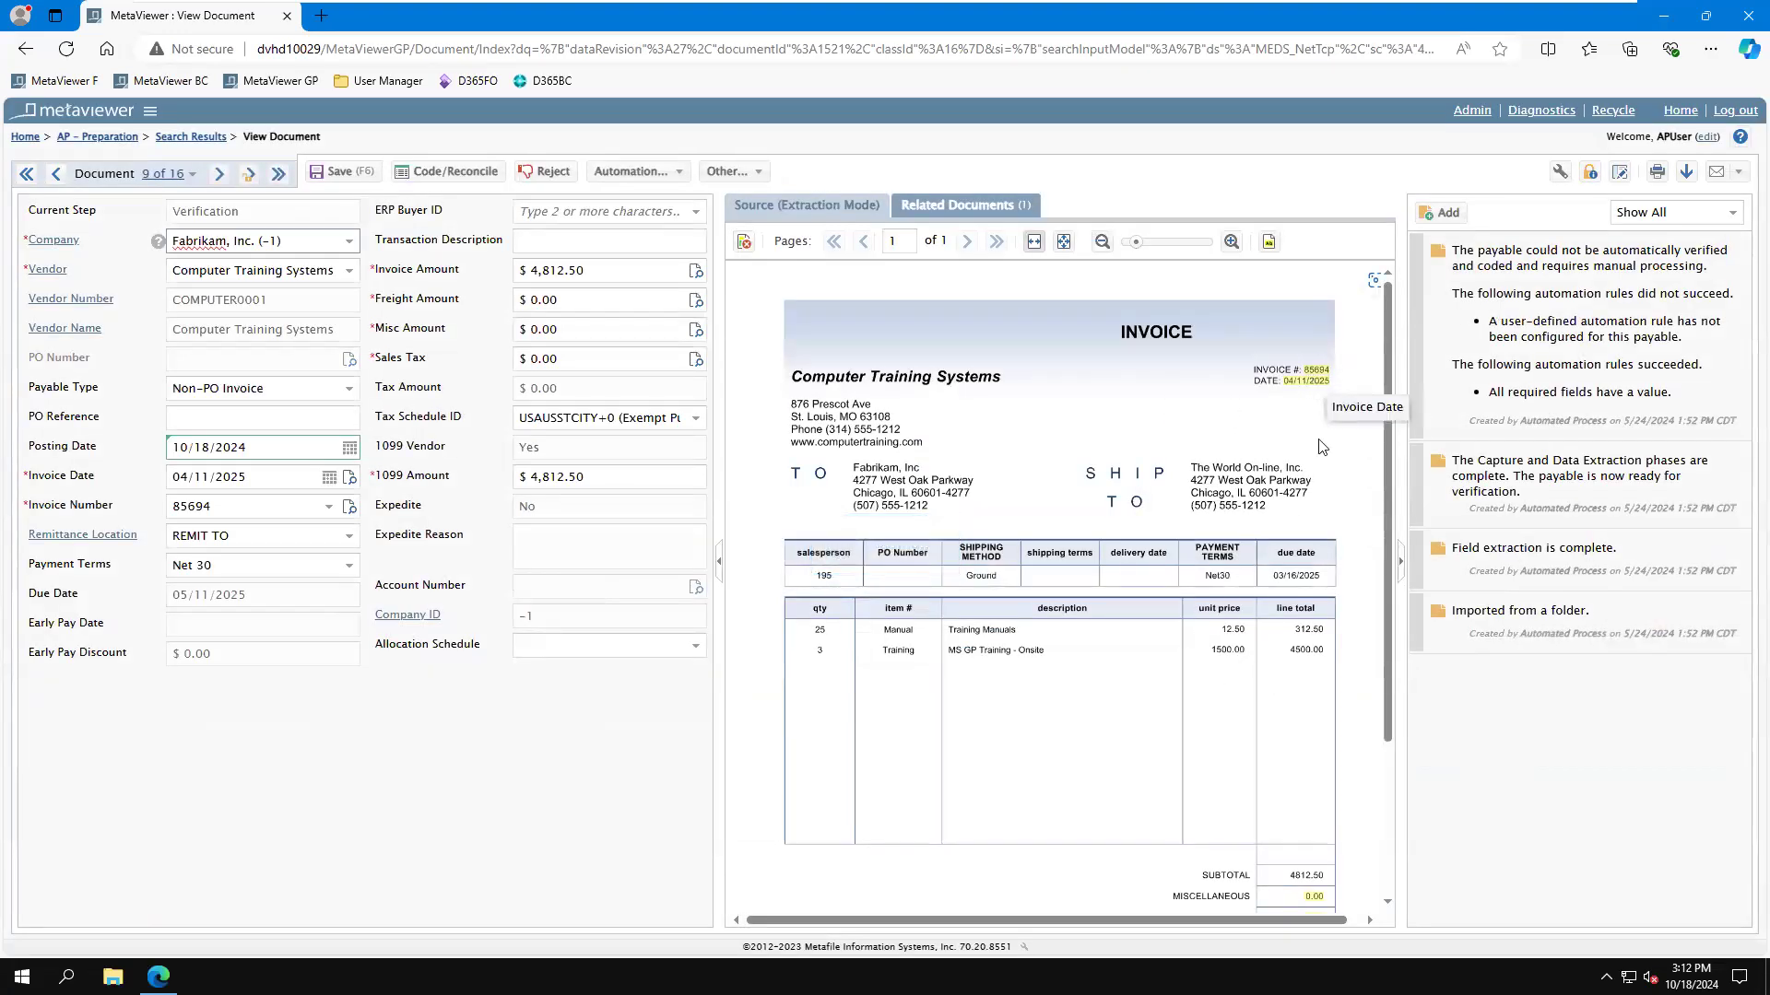
{"action": "scroll", "coordinate": [1327, 797], "scroll_direction": "down", "scroll_amount": 3}
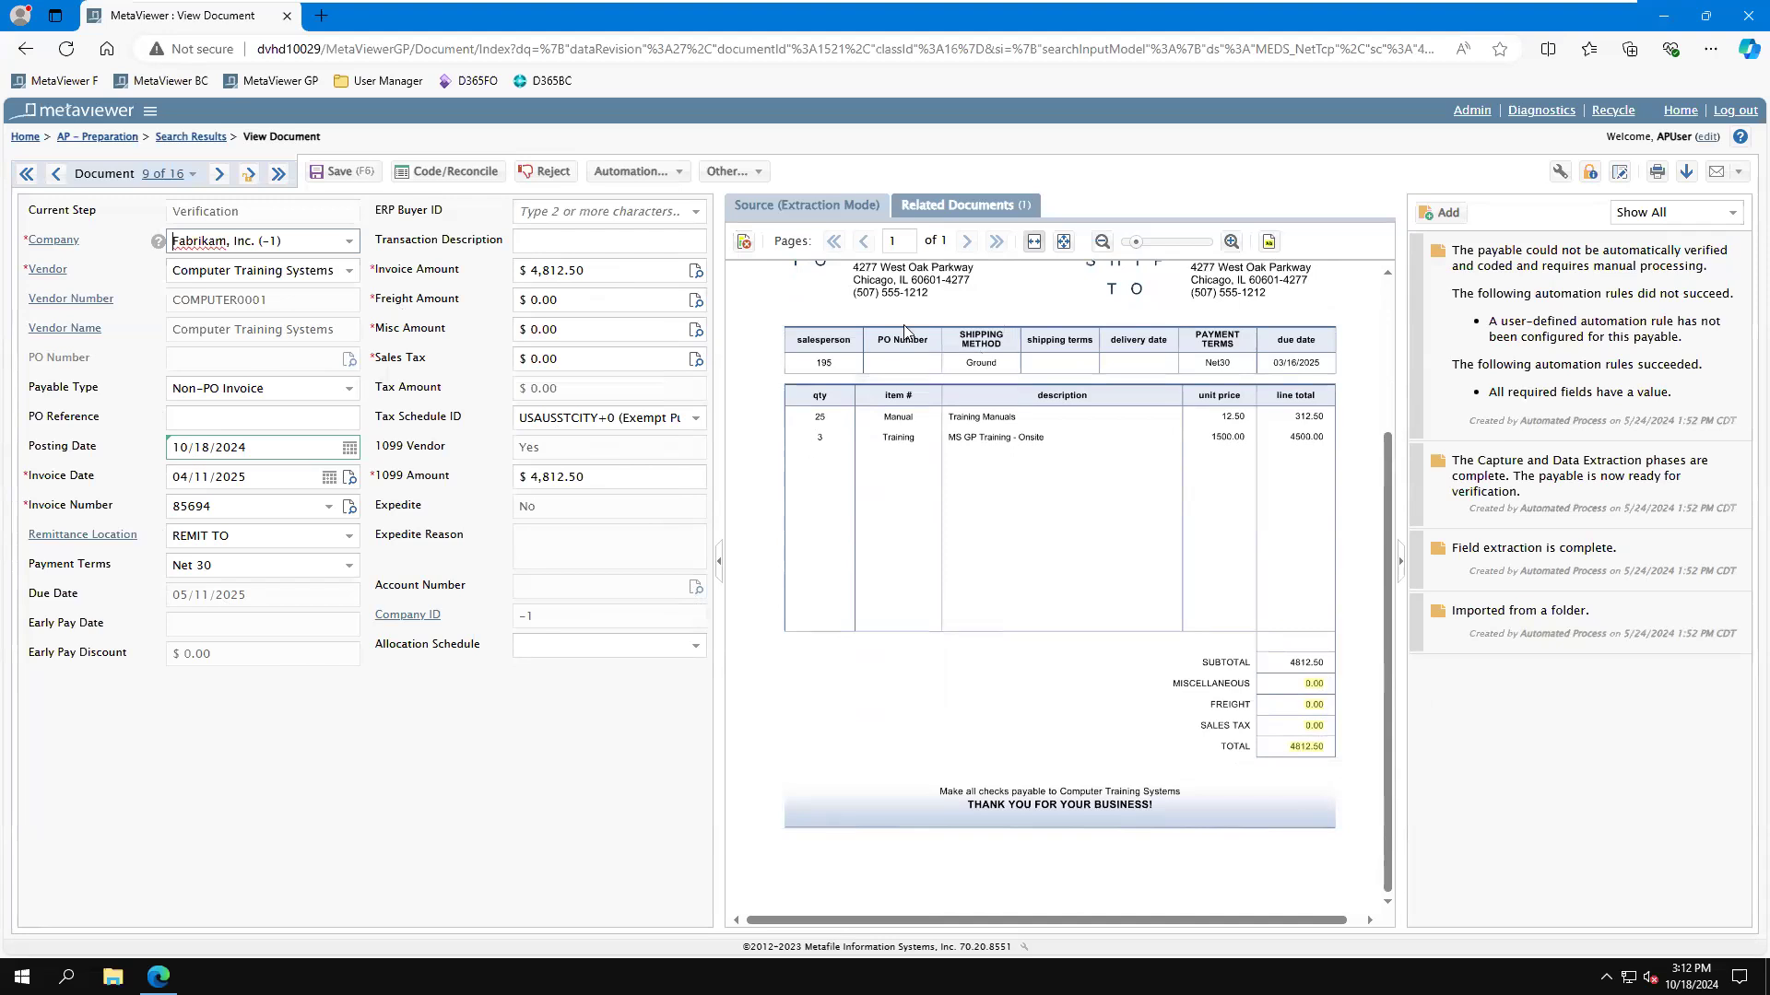
{"action": "left_click", "coordinate": [429, 171]}
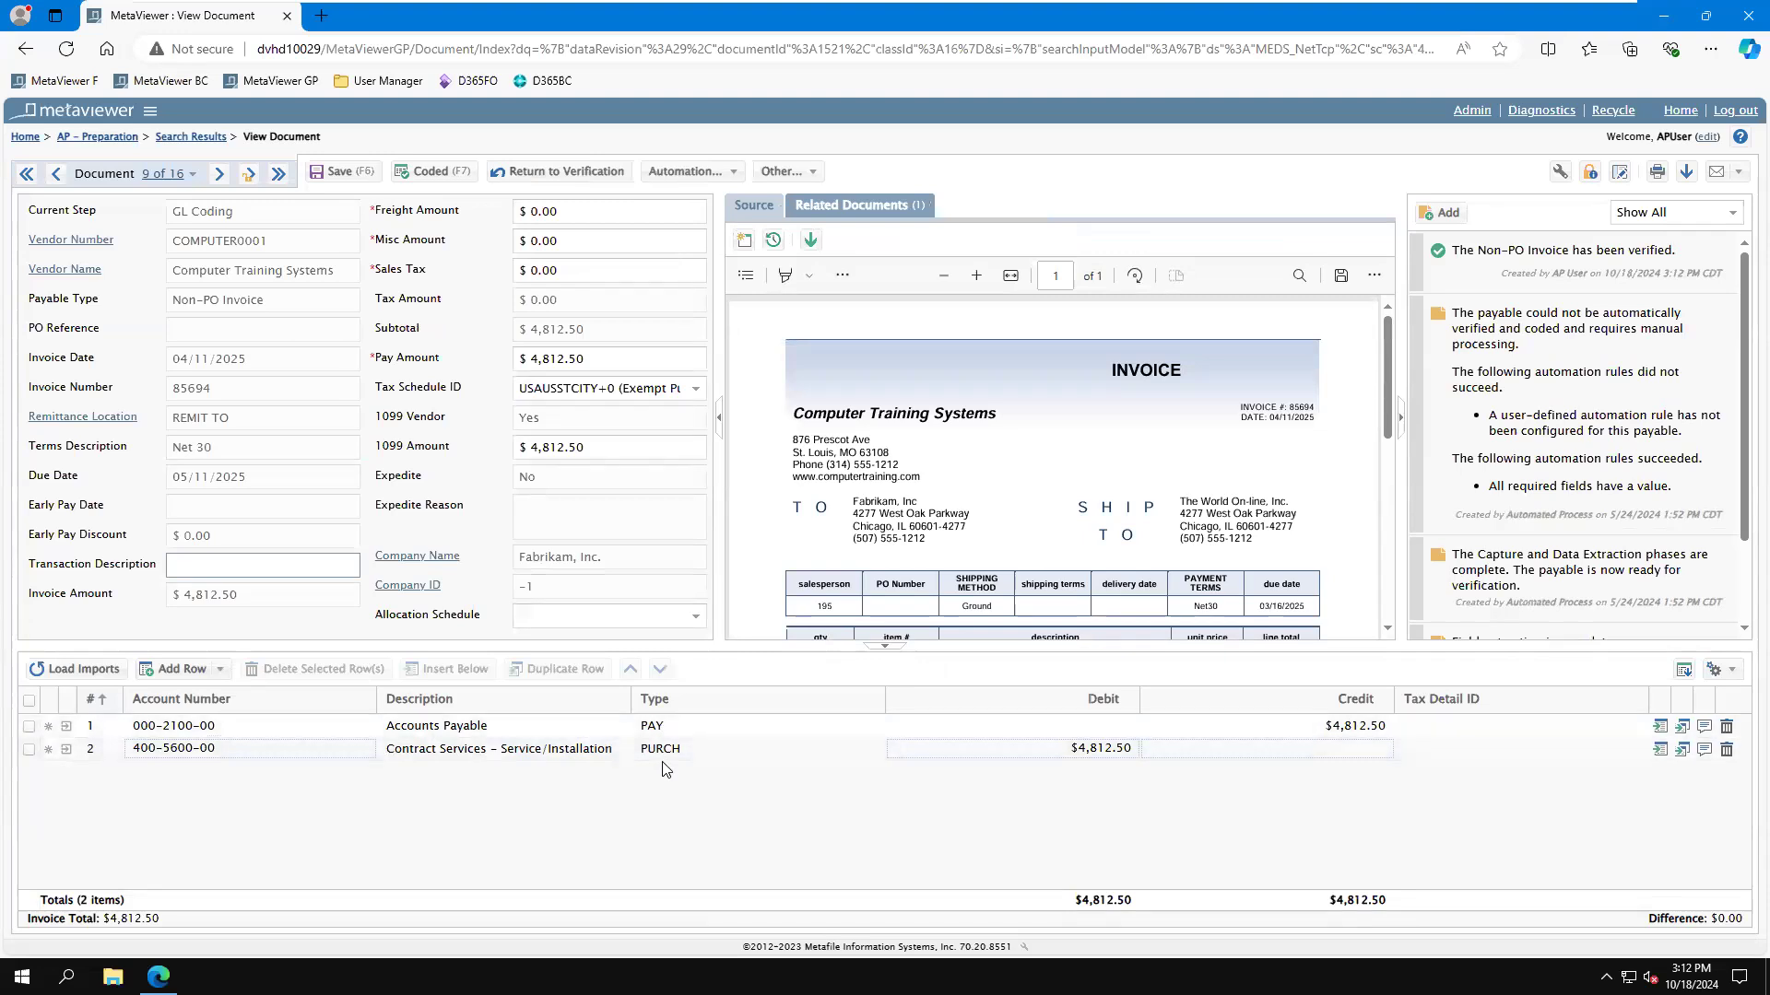
Search the PURCH line's account number lookup for "500" and for "cogs", and cancel the edit
{"action": "left_click", "coordinate": [555, 755]}
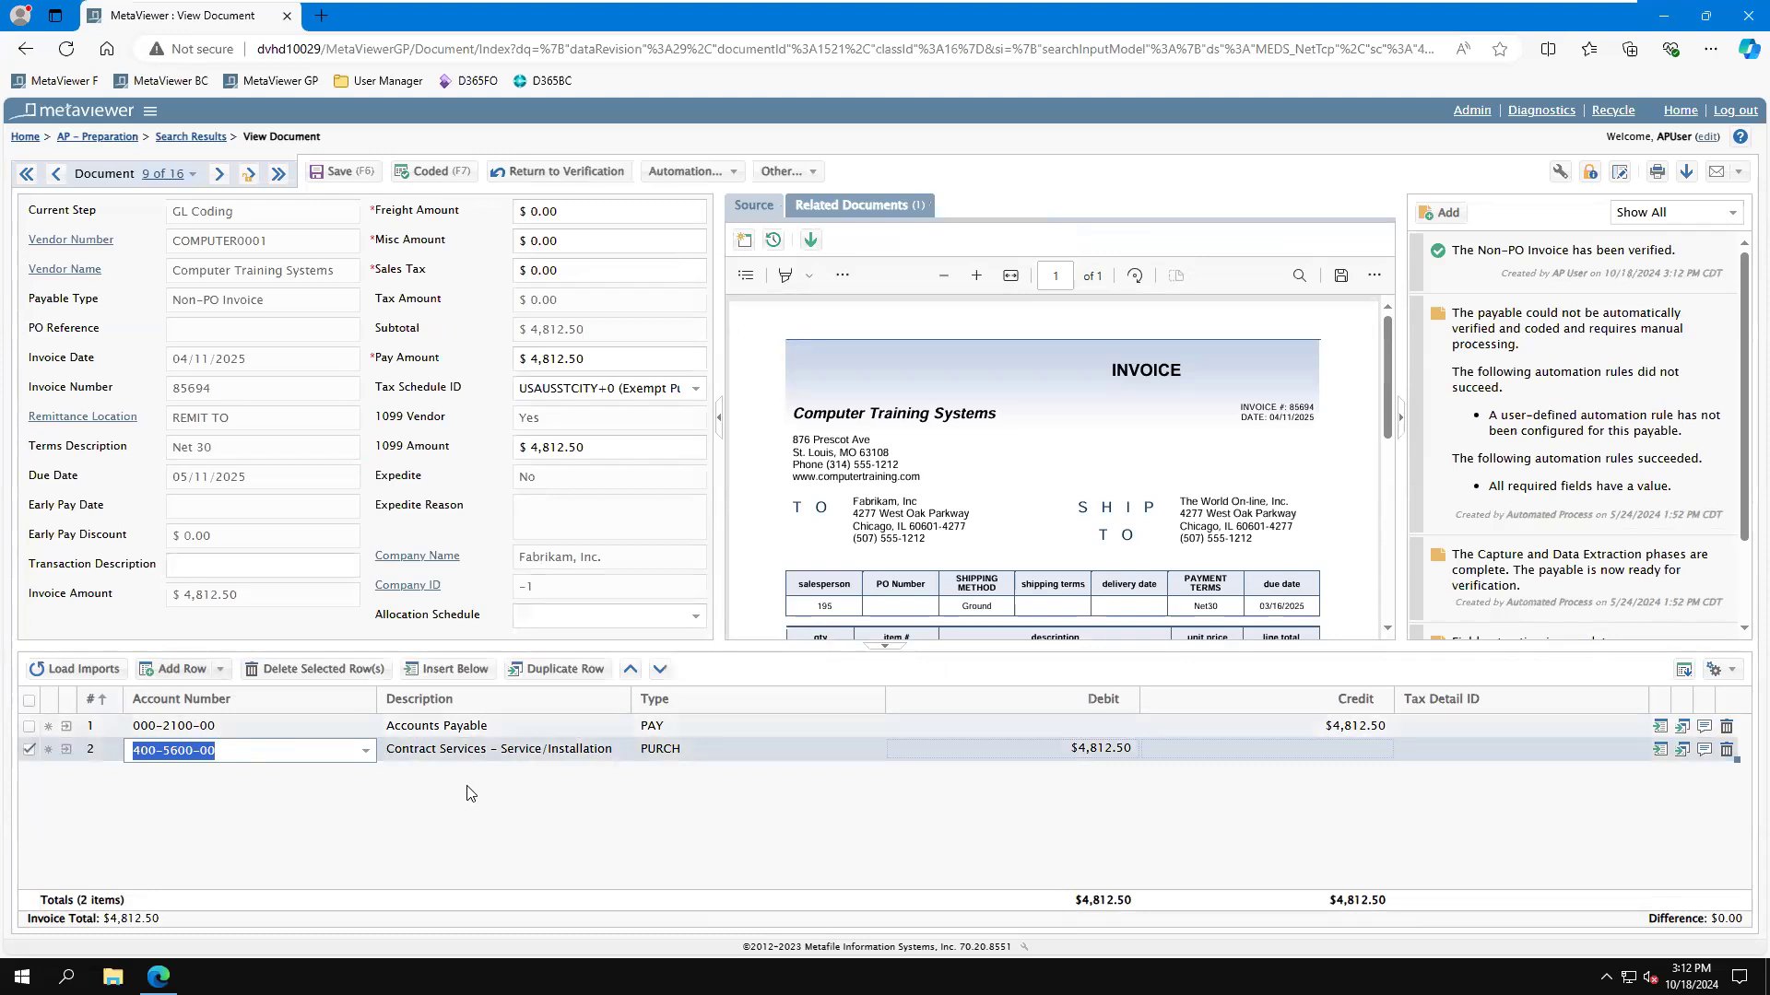
{"action": "type", "text": "5"}
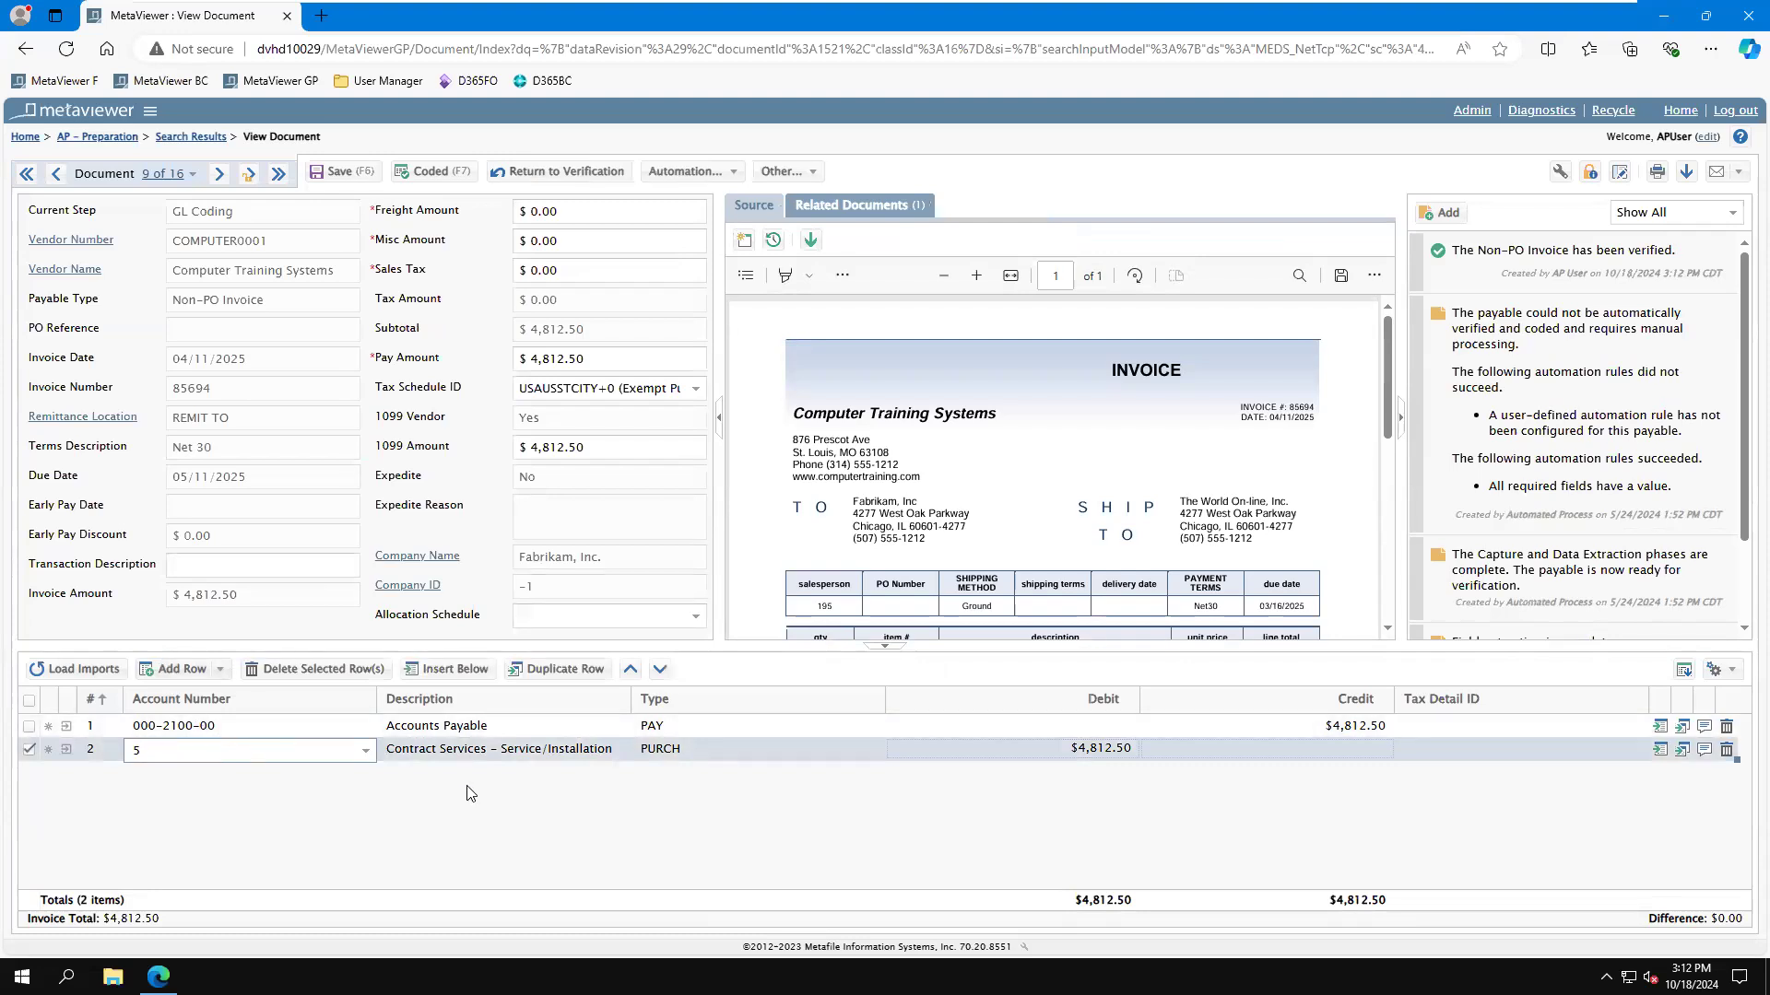
{"action": "type", "text": "00"}
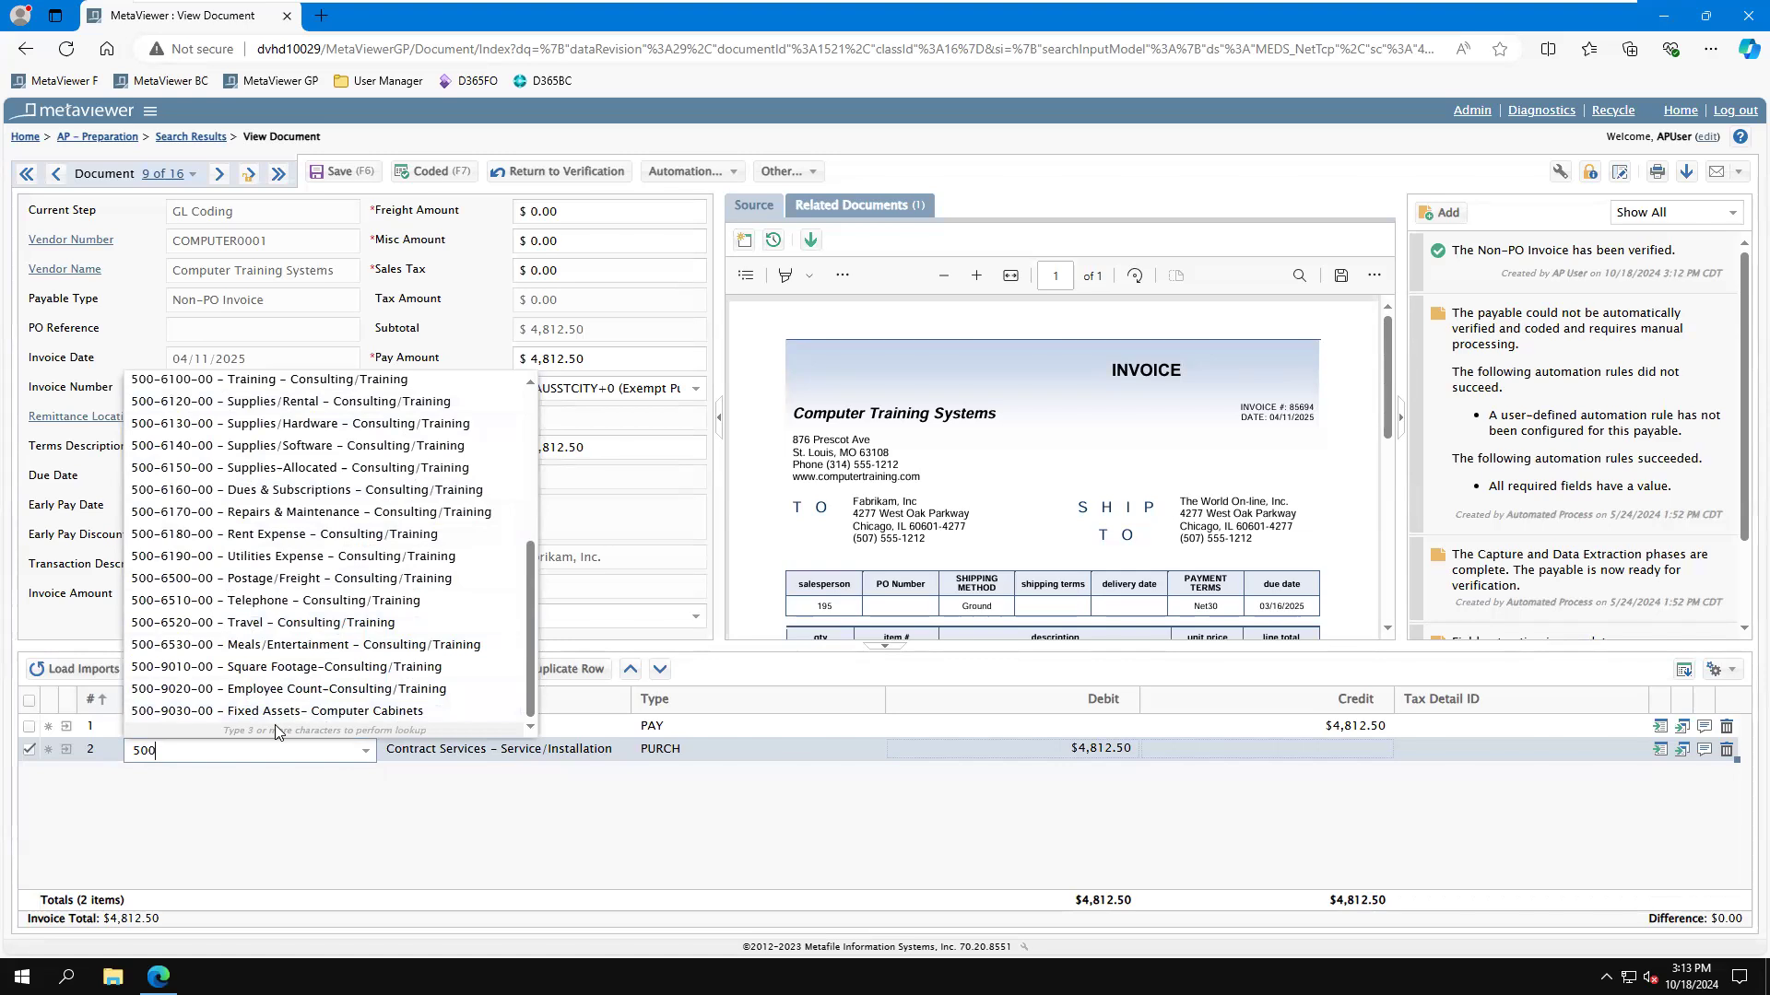
{"action": "key", "text": "BackSpace"}
{"action": "key", "text": "BackSpace"}
{"action": "key", "text": "BackSpace"}
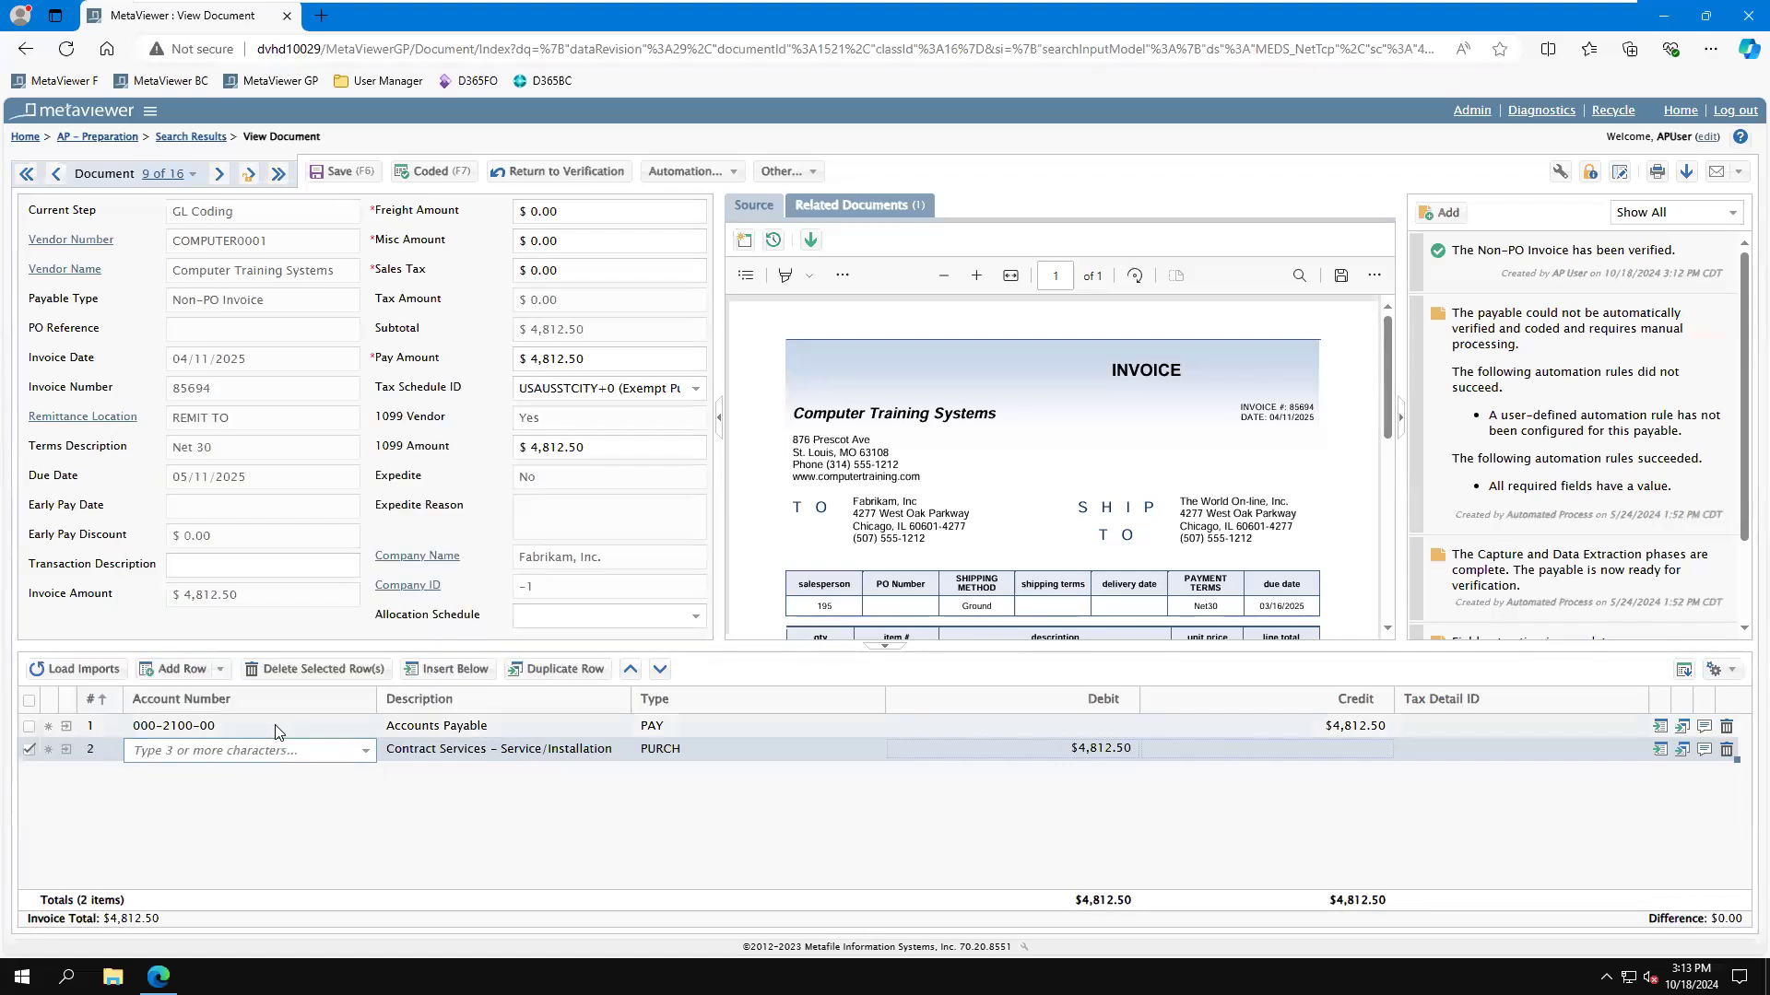
{"action": "type", "text": "cogs"}
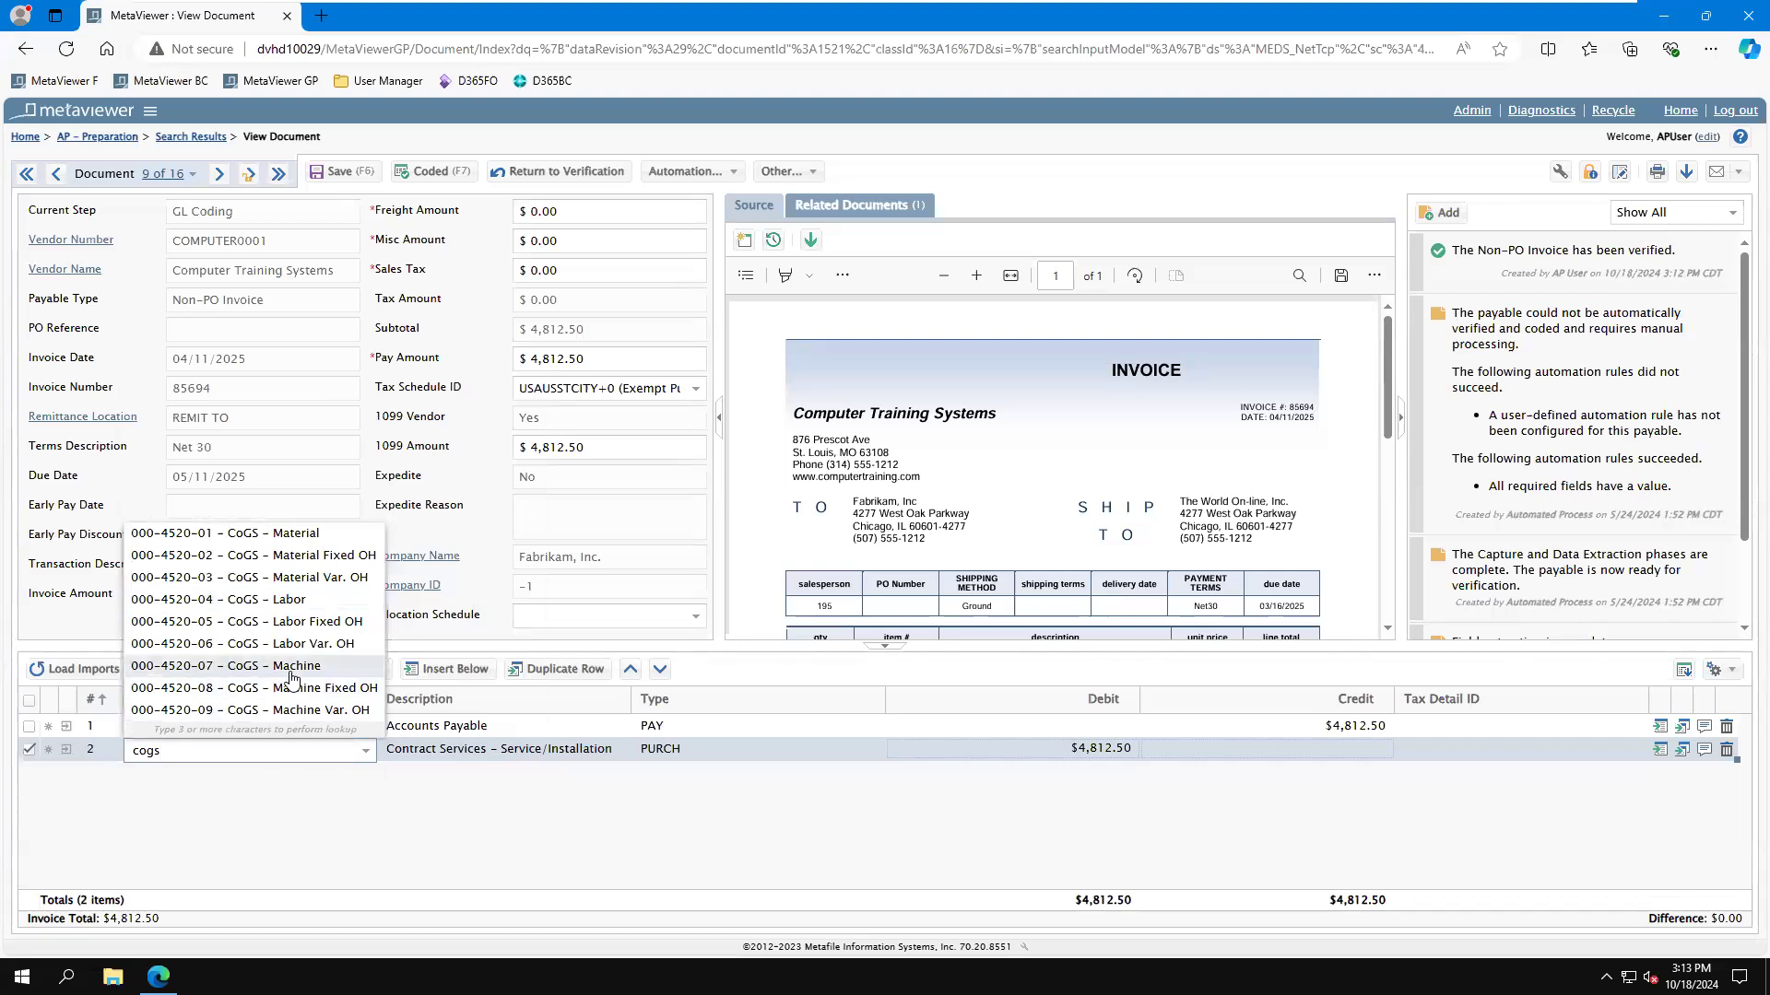
{"action": "key", "text": "Escape"}
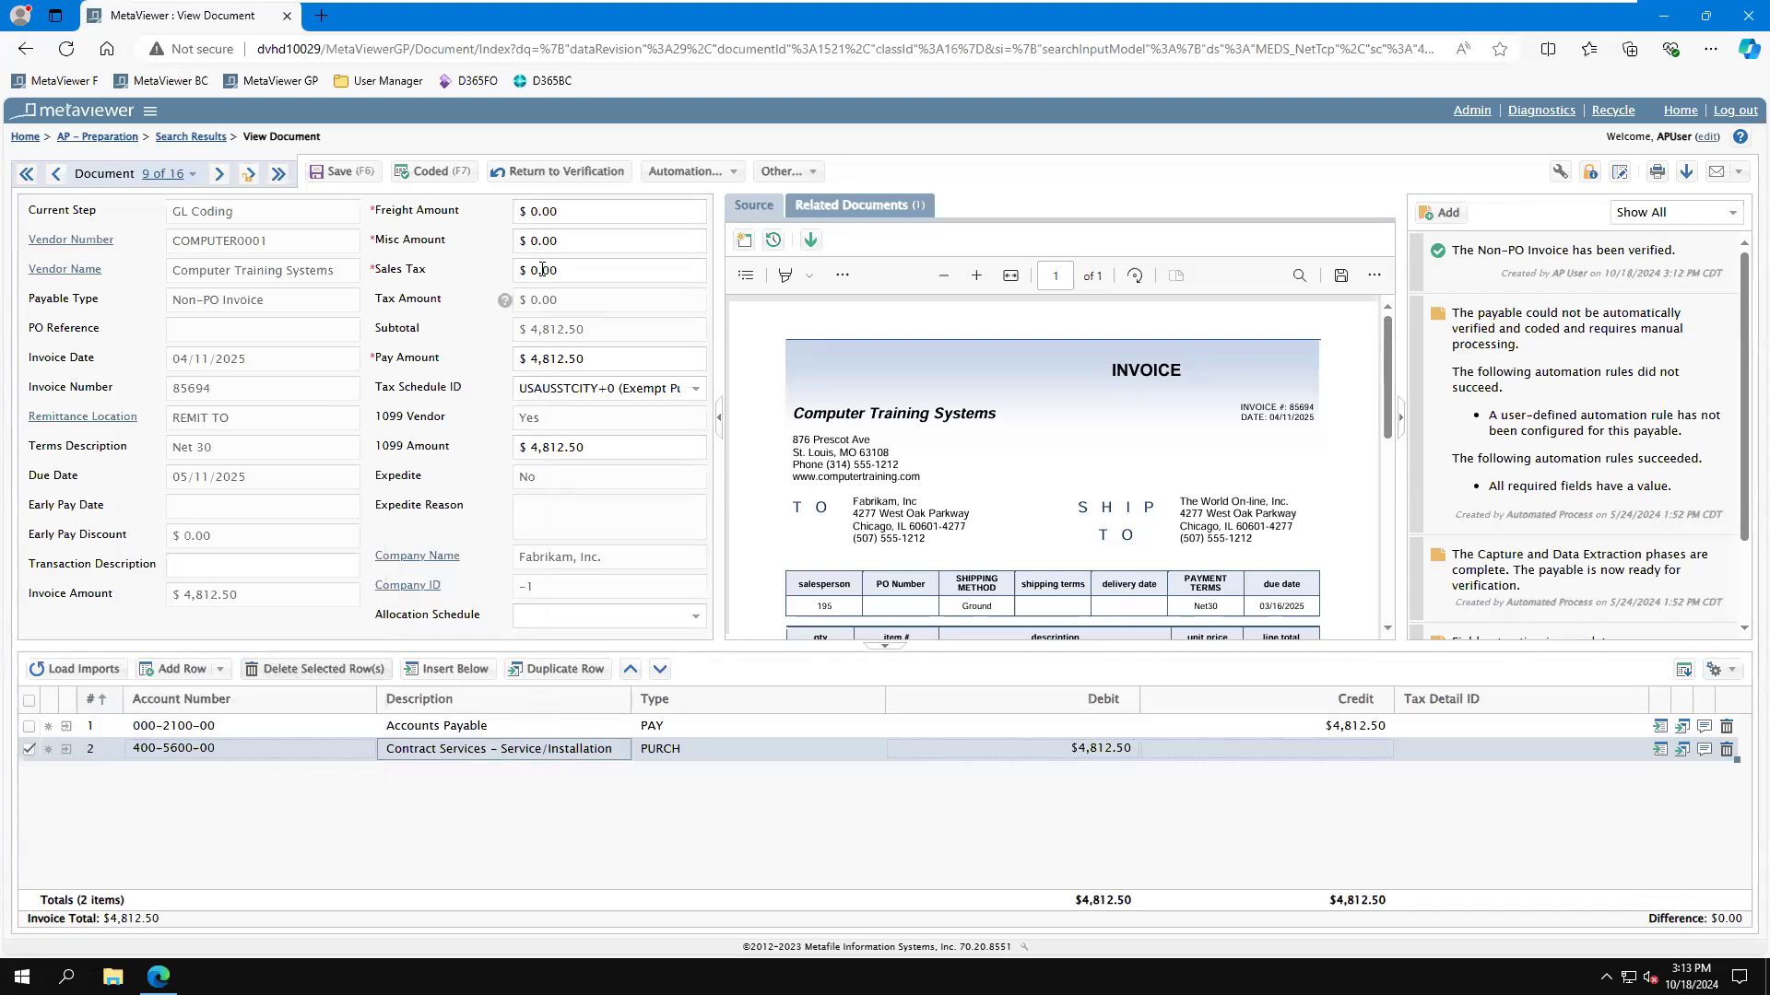
Mark the invoice as coded, review the approver choices, and send it for approval with Department 100 as Approver 1
{"action": "left_click", "coordinate": [433, 171]}
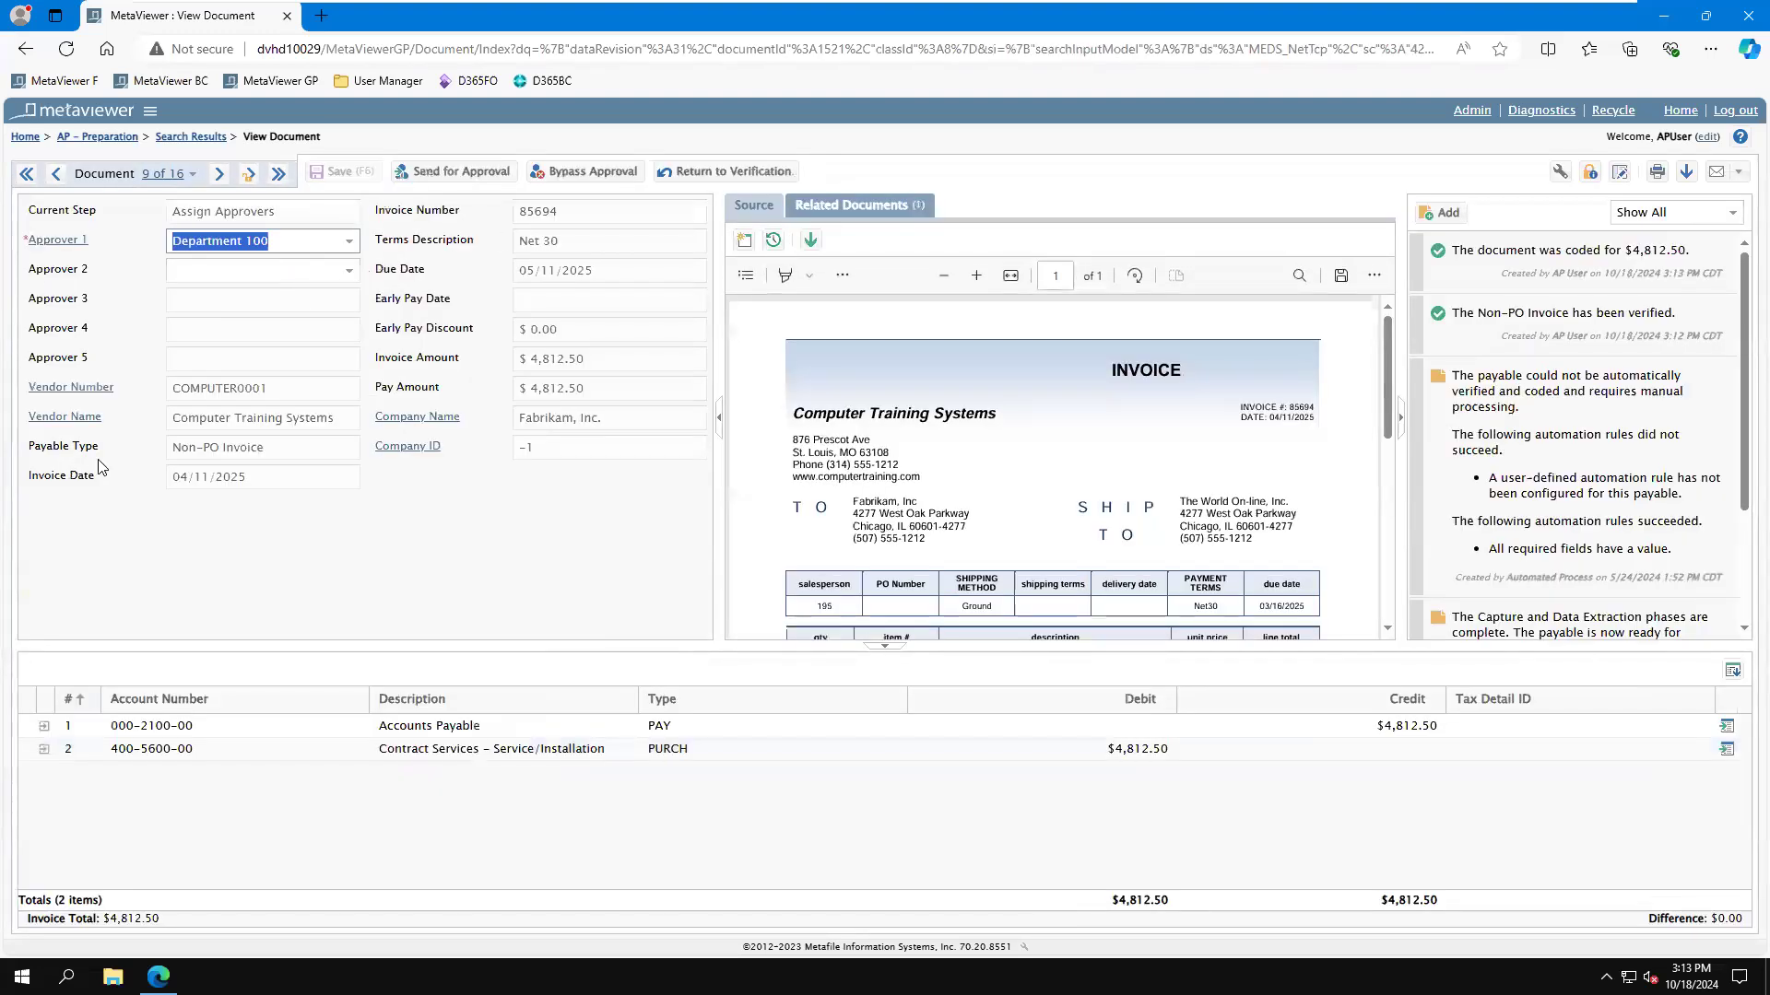
{"action": "left_click", "coordinate": [348, 241]}
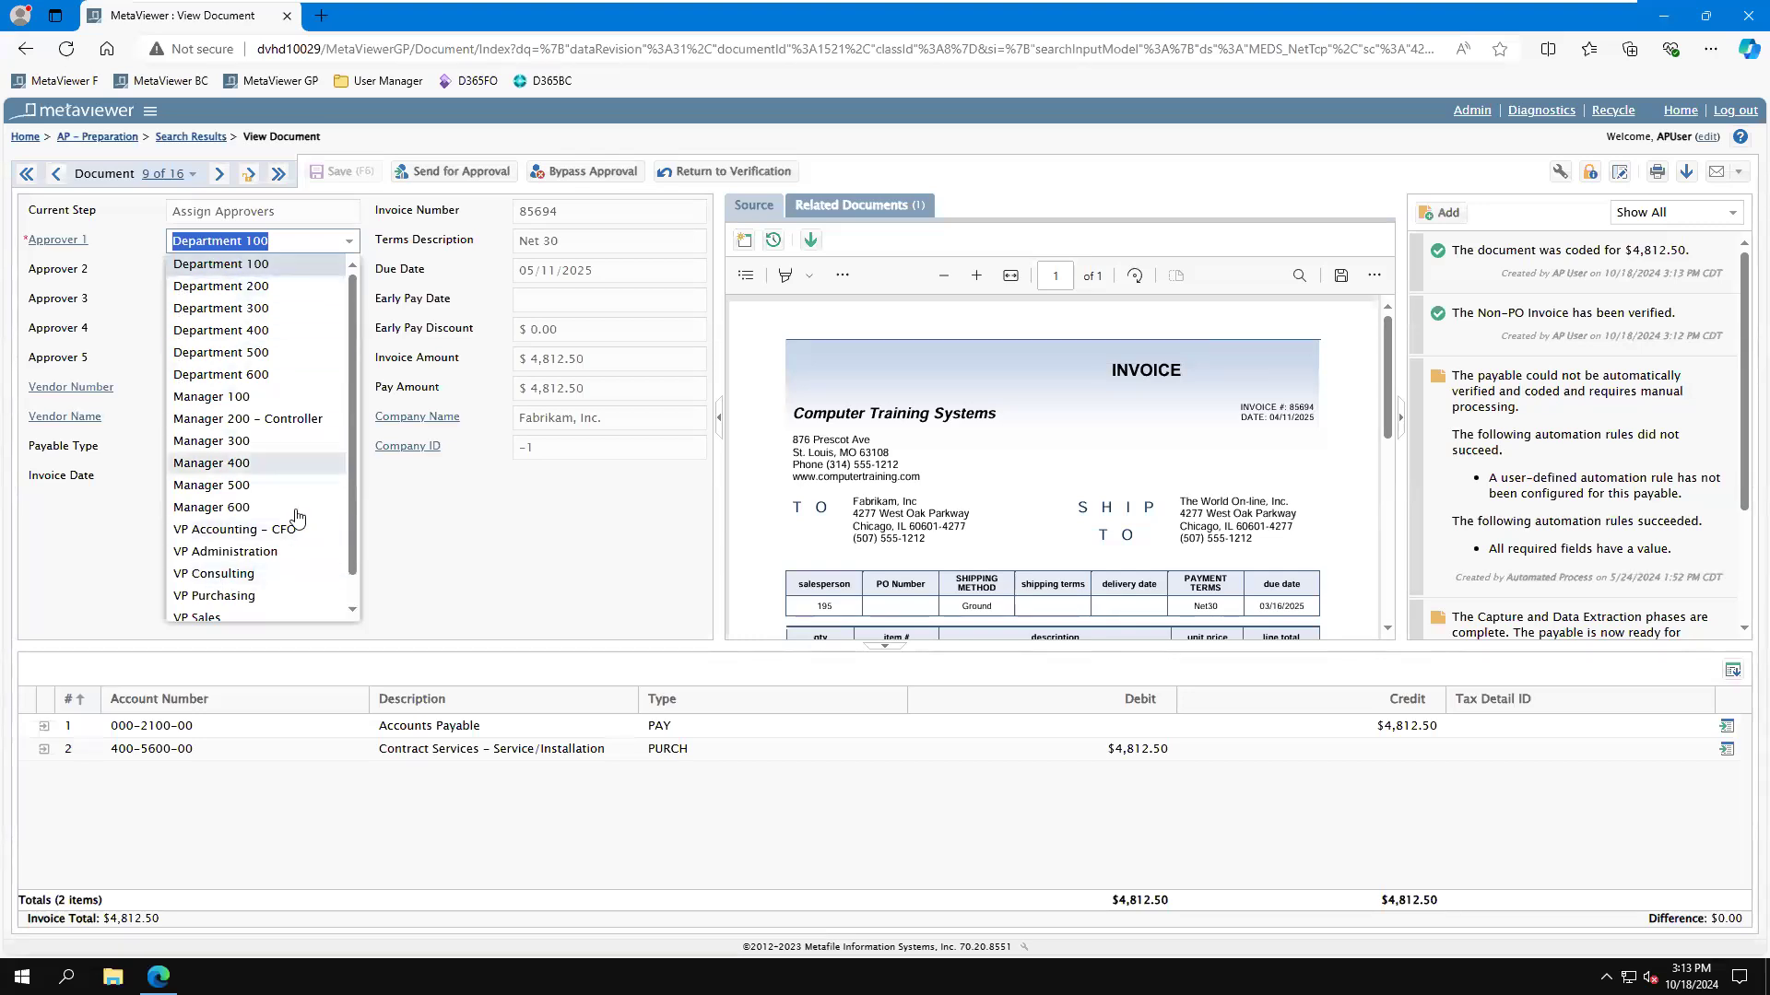
{"action": "left_click", "coordinate": [475, 552]}
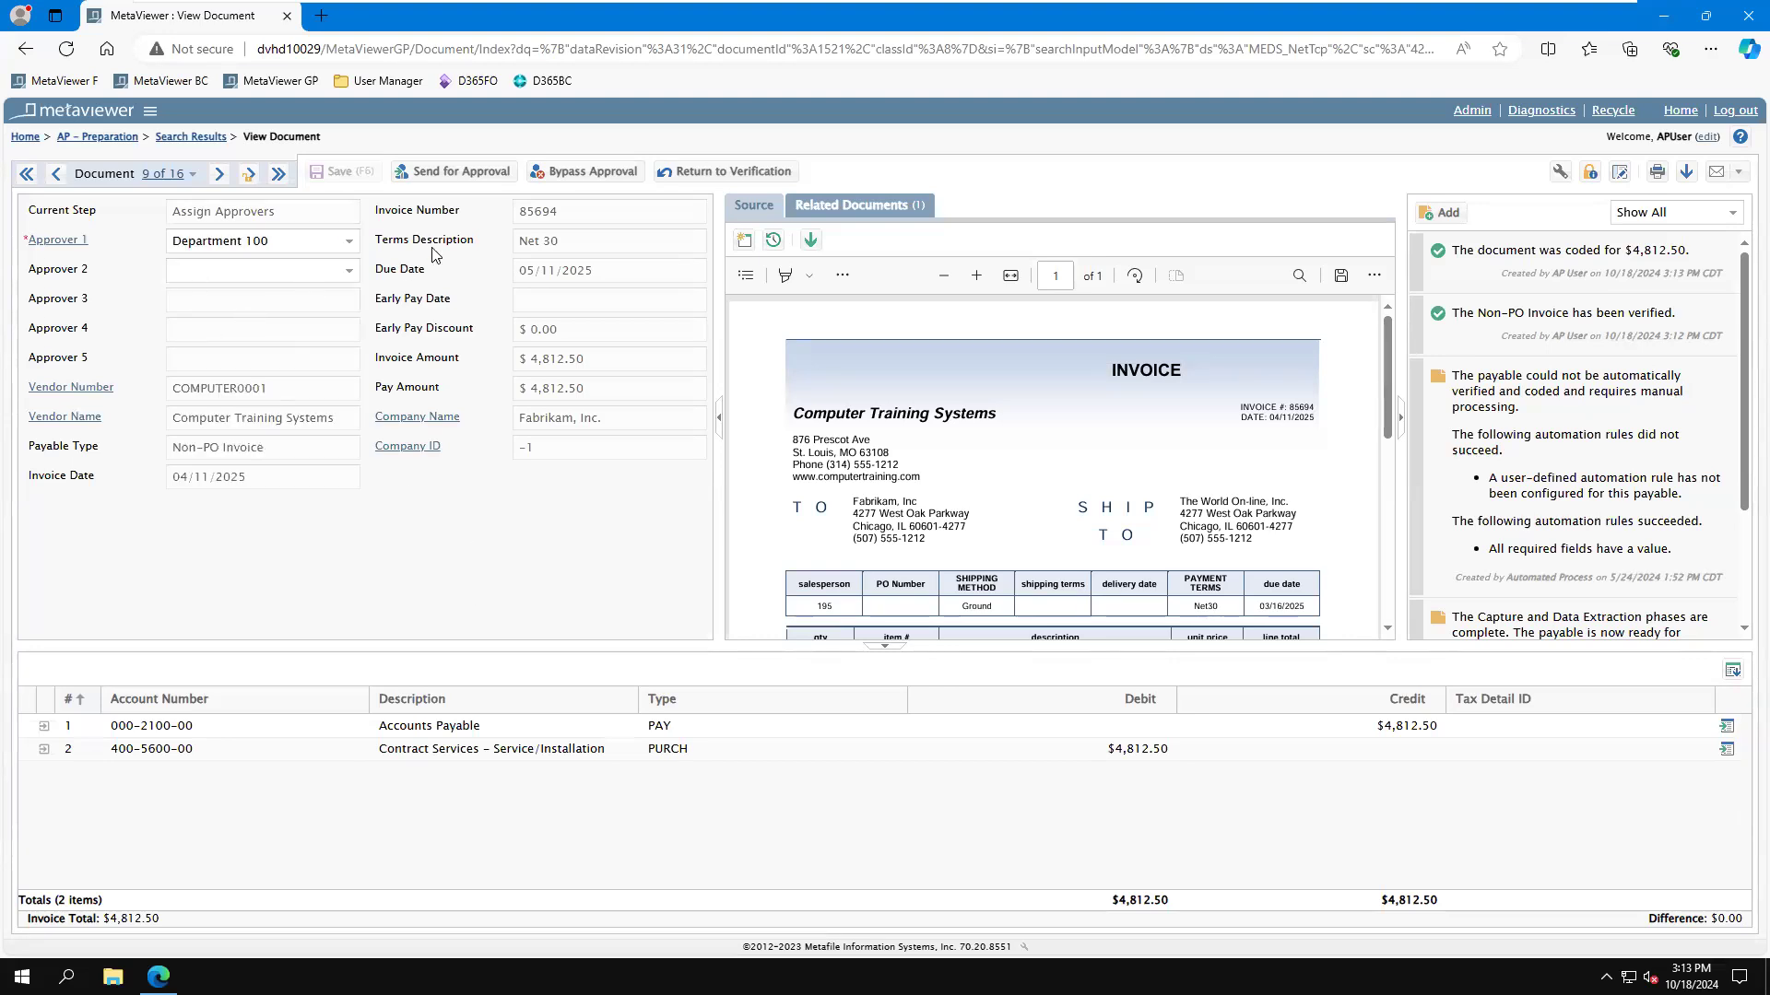
{"action": "left_click", "coordinate": [454, 172]}
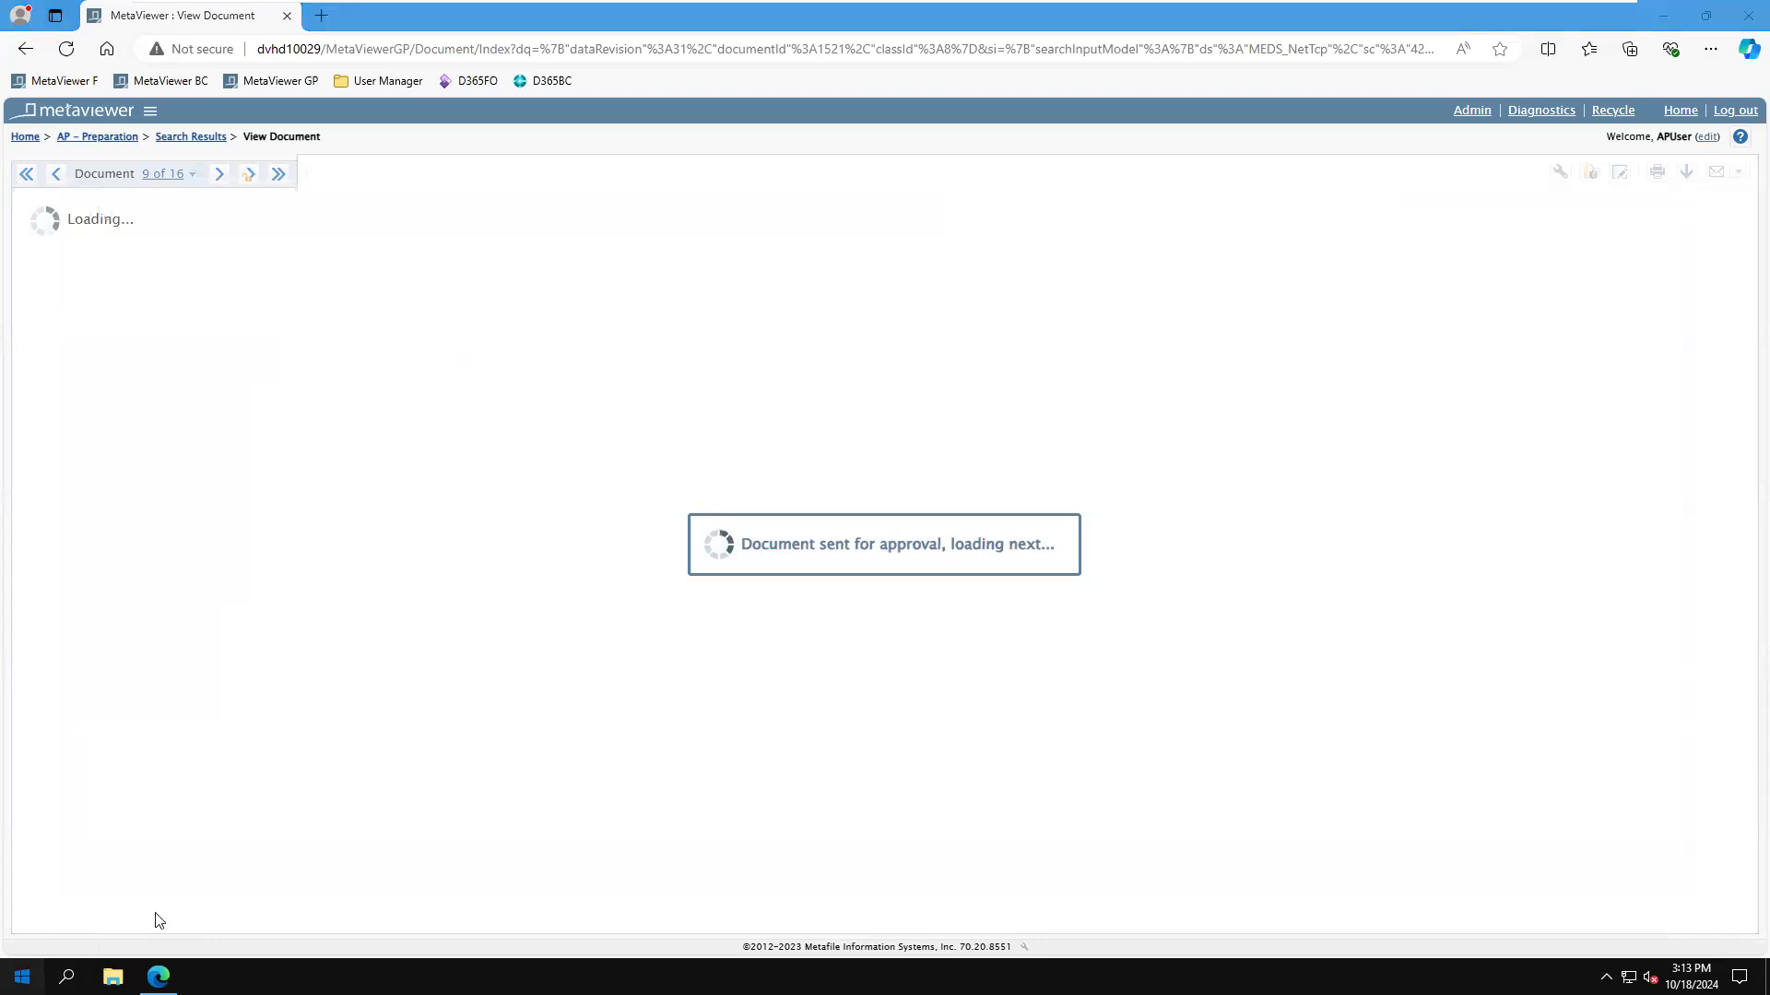
Open the Email Client, enlarge its window to read the notification about payables waiting for approval, and close it
{"action": "key", "text": "super"}
{"action": "key", "text": "Escape"}
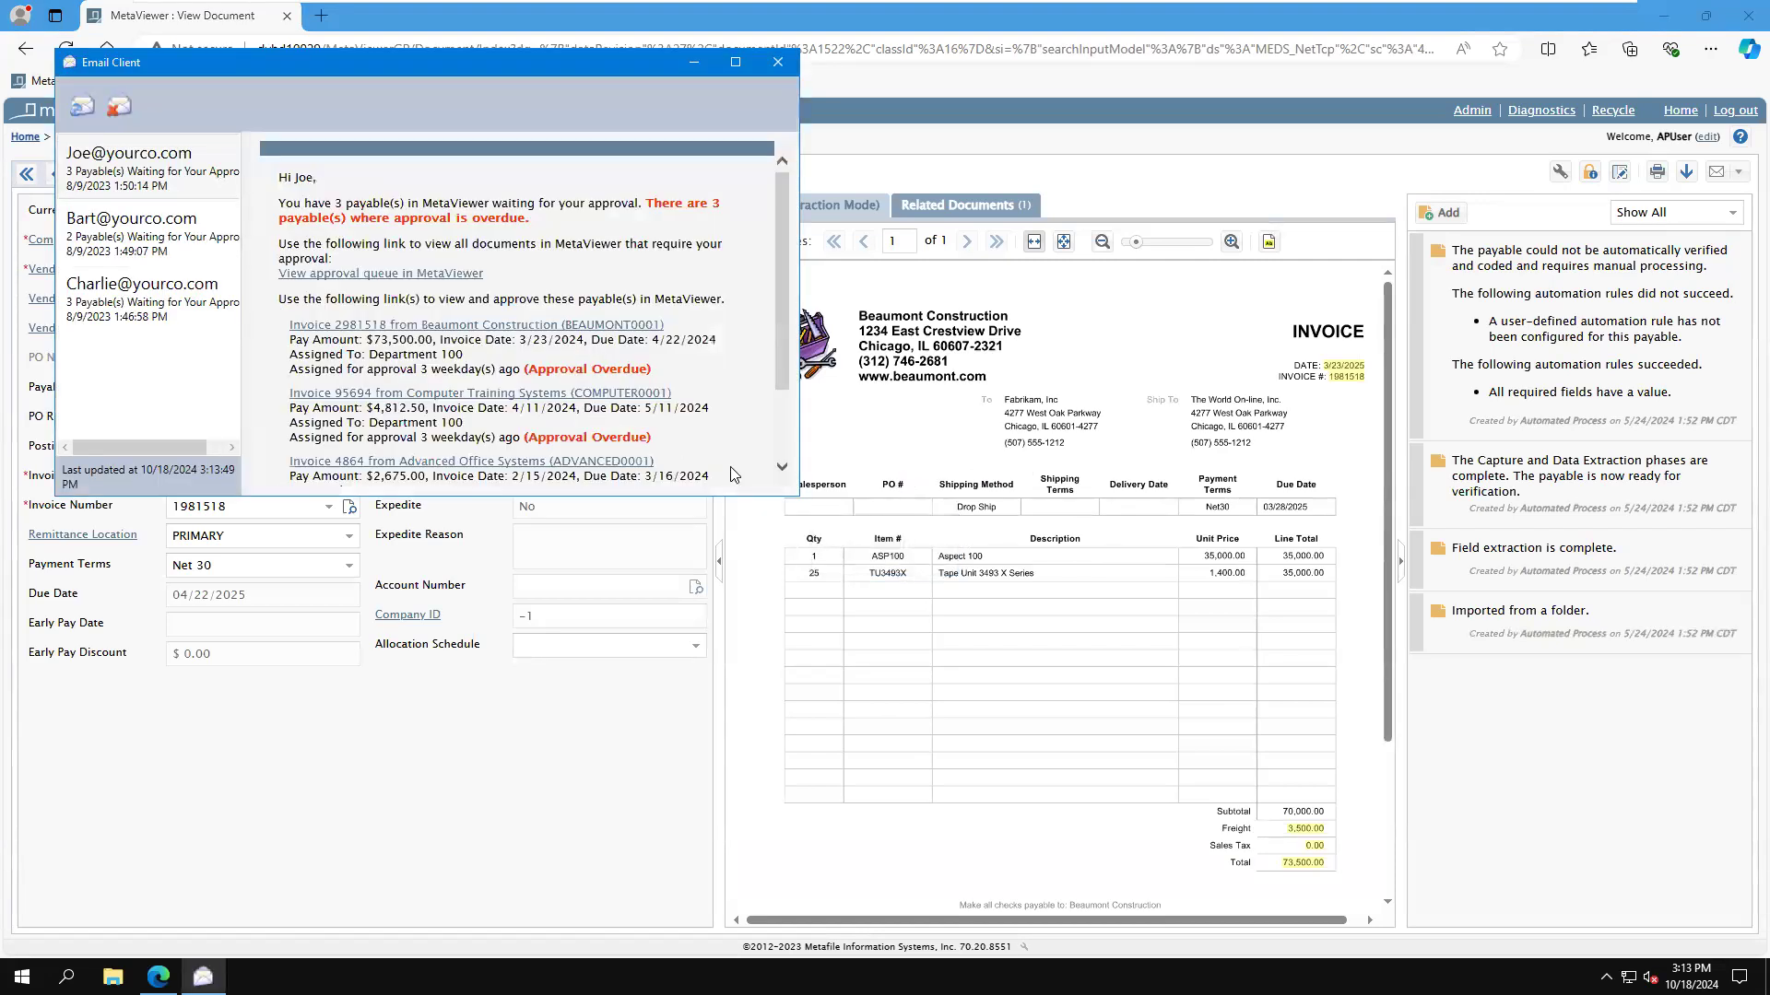
{"action": "left_click_drag", "start_coordinate": [798, 496], "coordinate": [952, 672]}
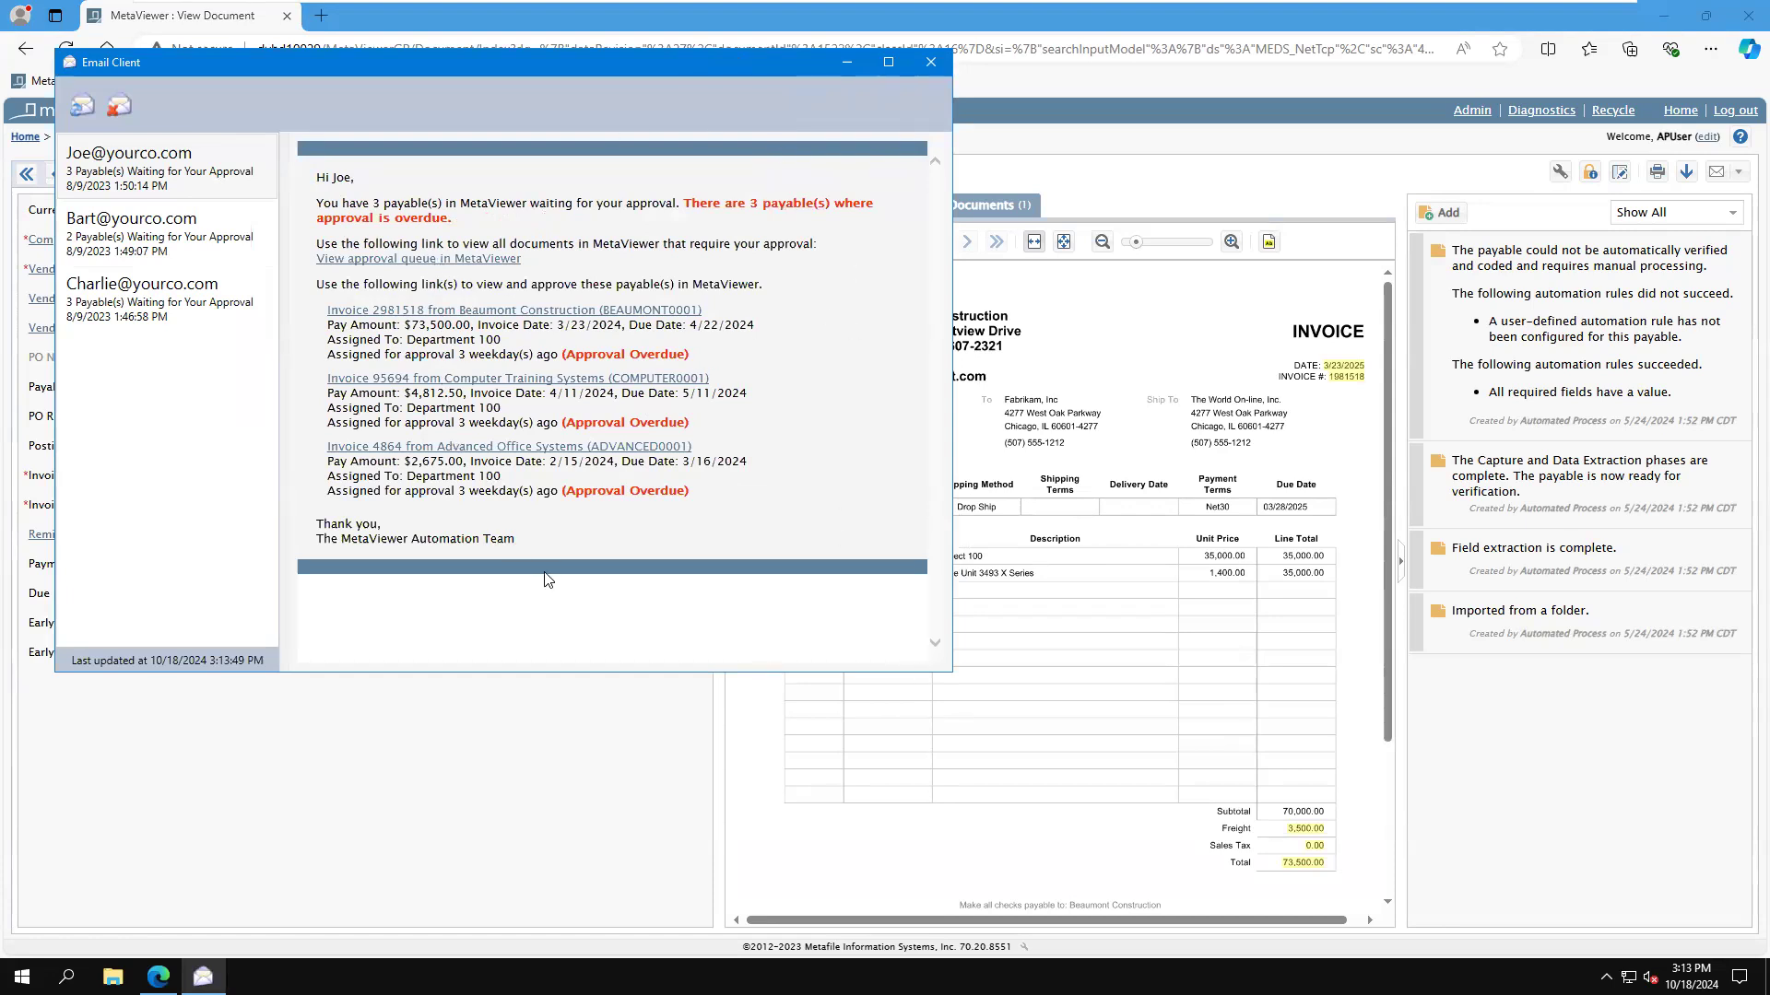
{"action": "left_click", "coordinate": [931, 62]}
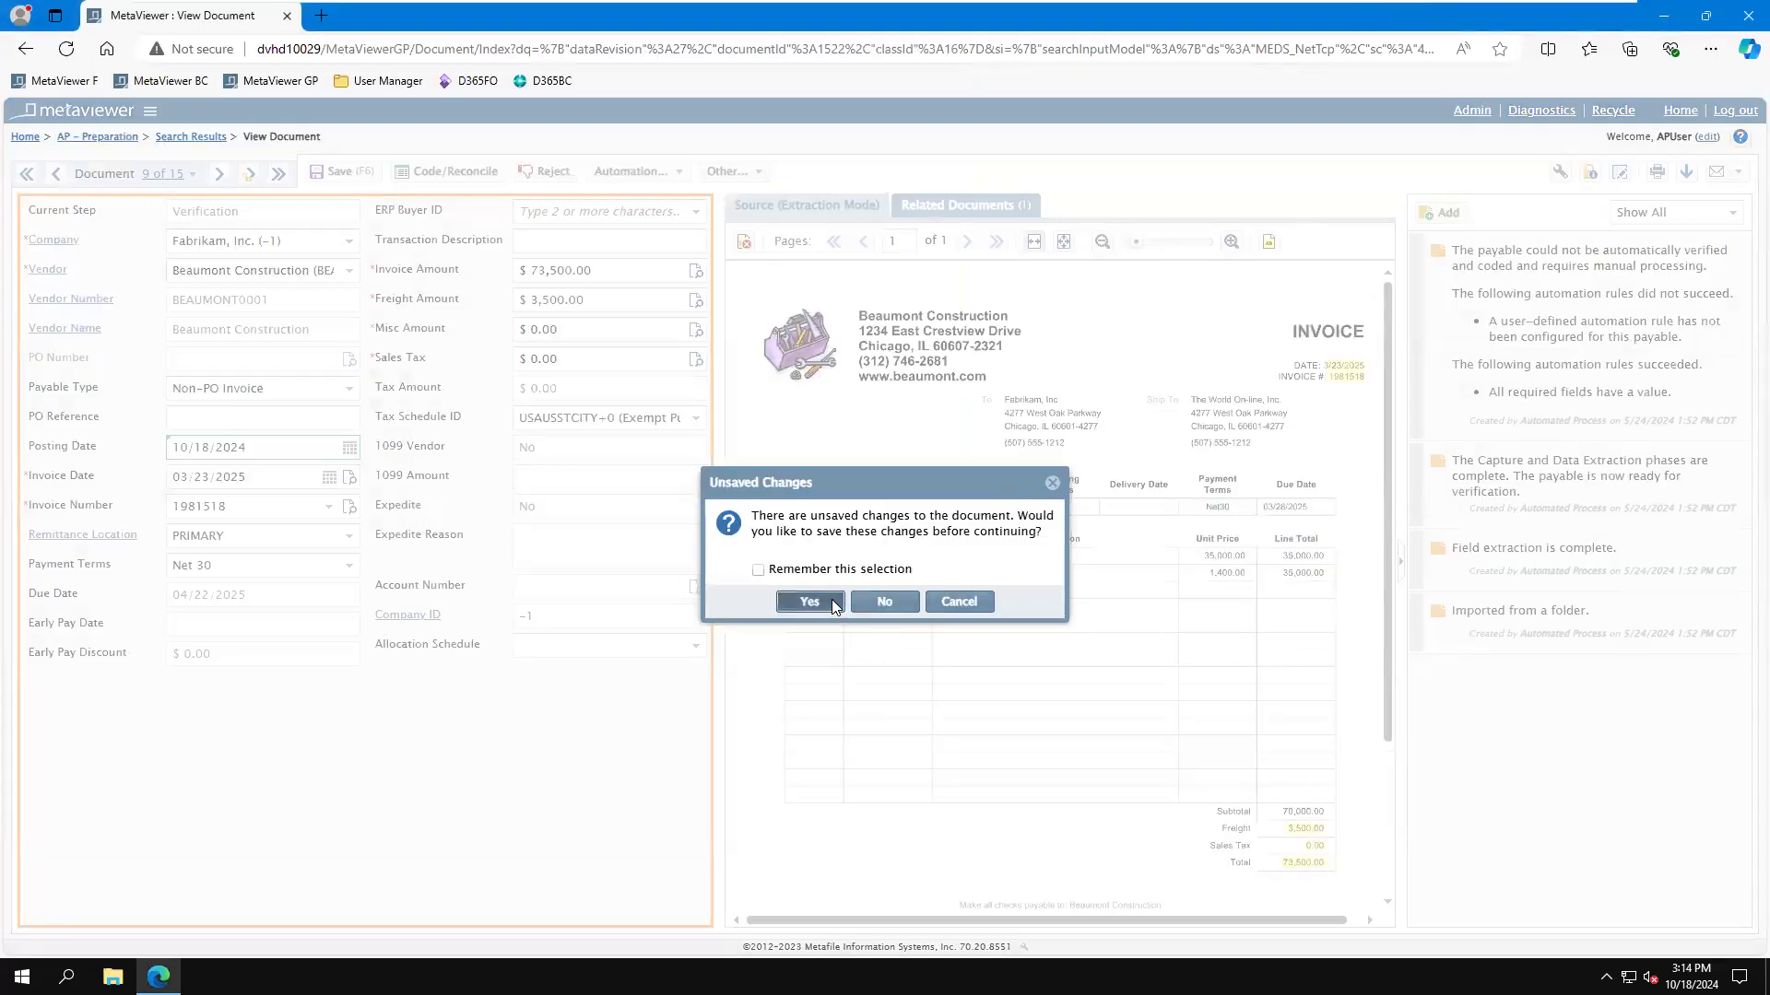
Save the pending changes on logout, log in with the approver's saved username and password, and open invoice 85694 from AP - My Approvals
{"action": "left_click", "coordinate": [832, 599]}
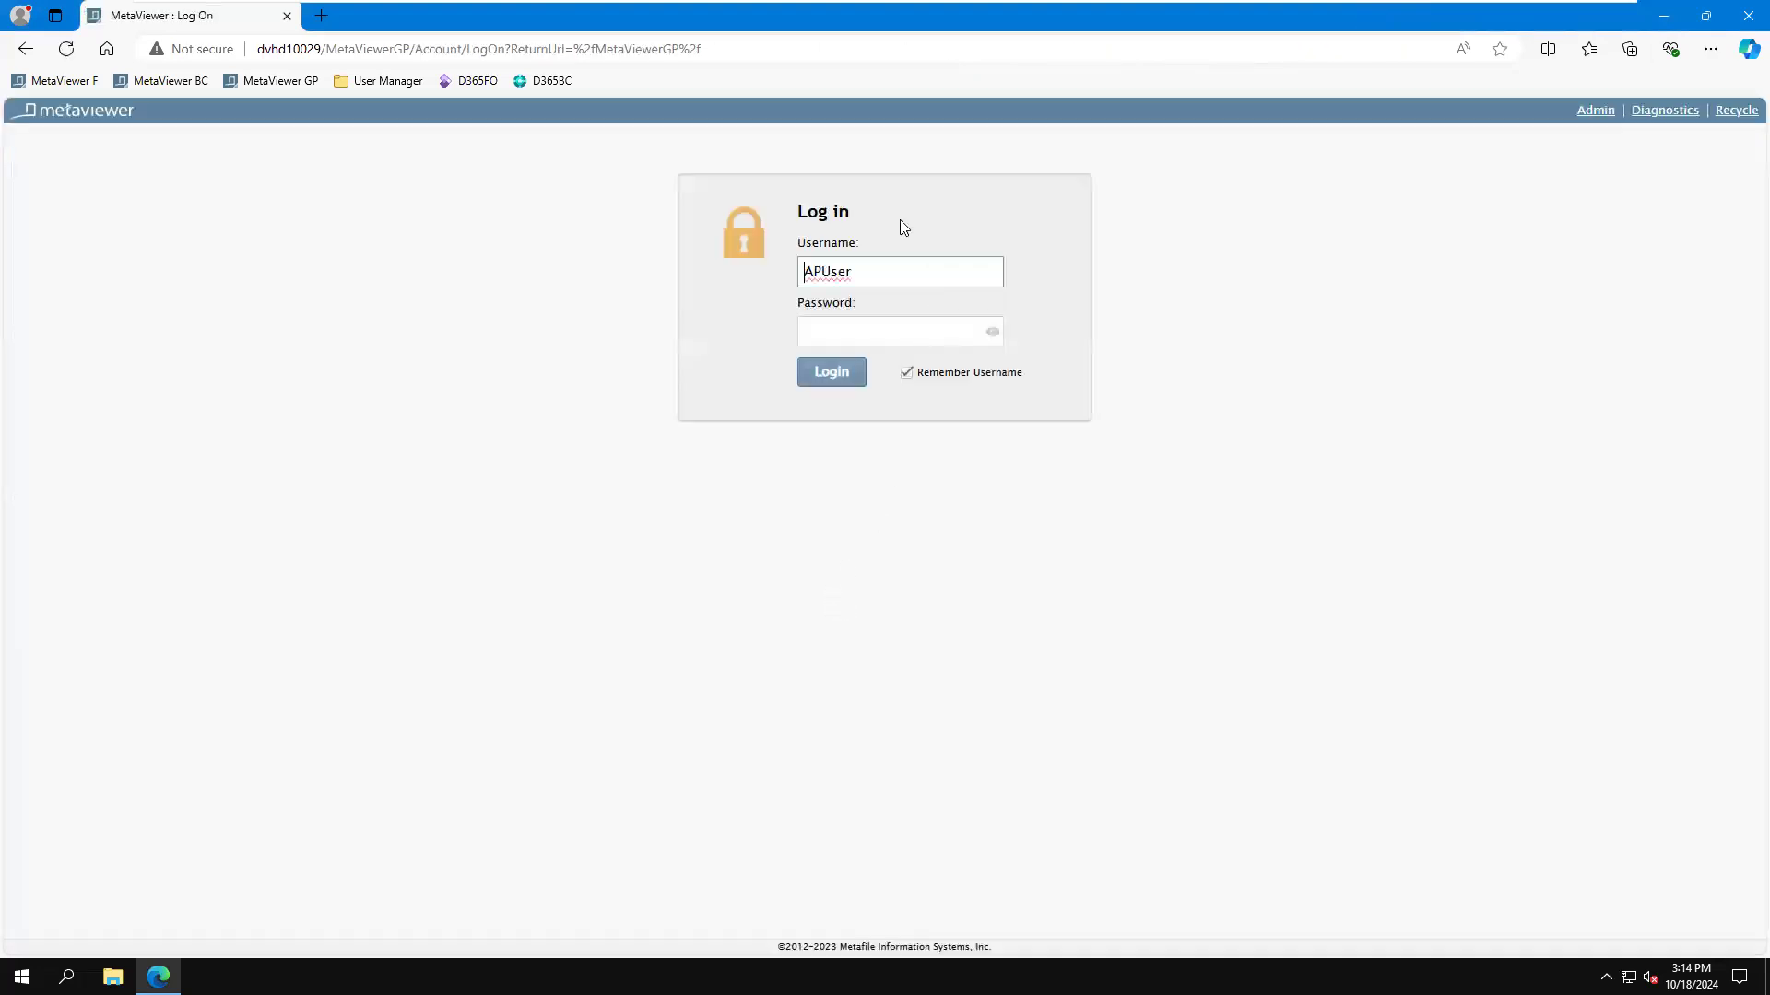
{"action": "left_click", "coordinate": [900, 266]}
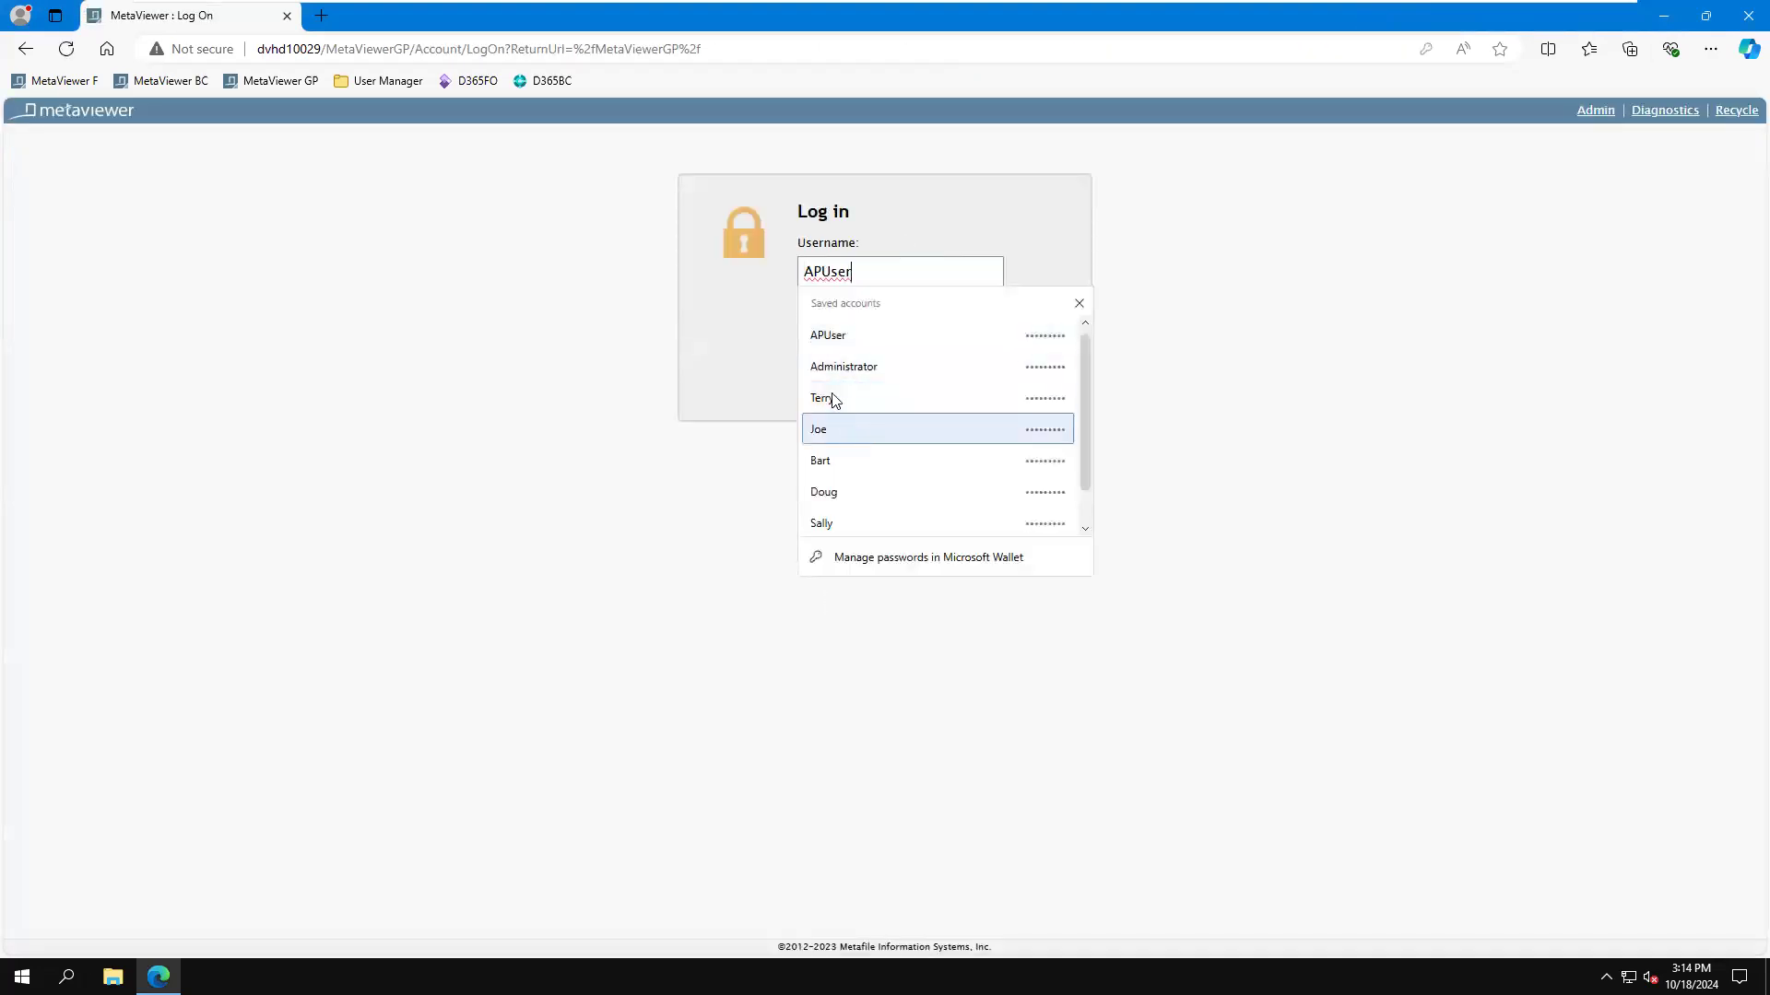
{"action": "left_click", "coordinate": [854, 434]}
{"action": "left_click", "coordinate": [830, 378]}
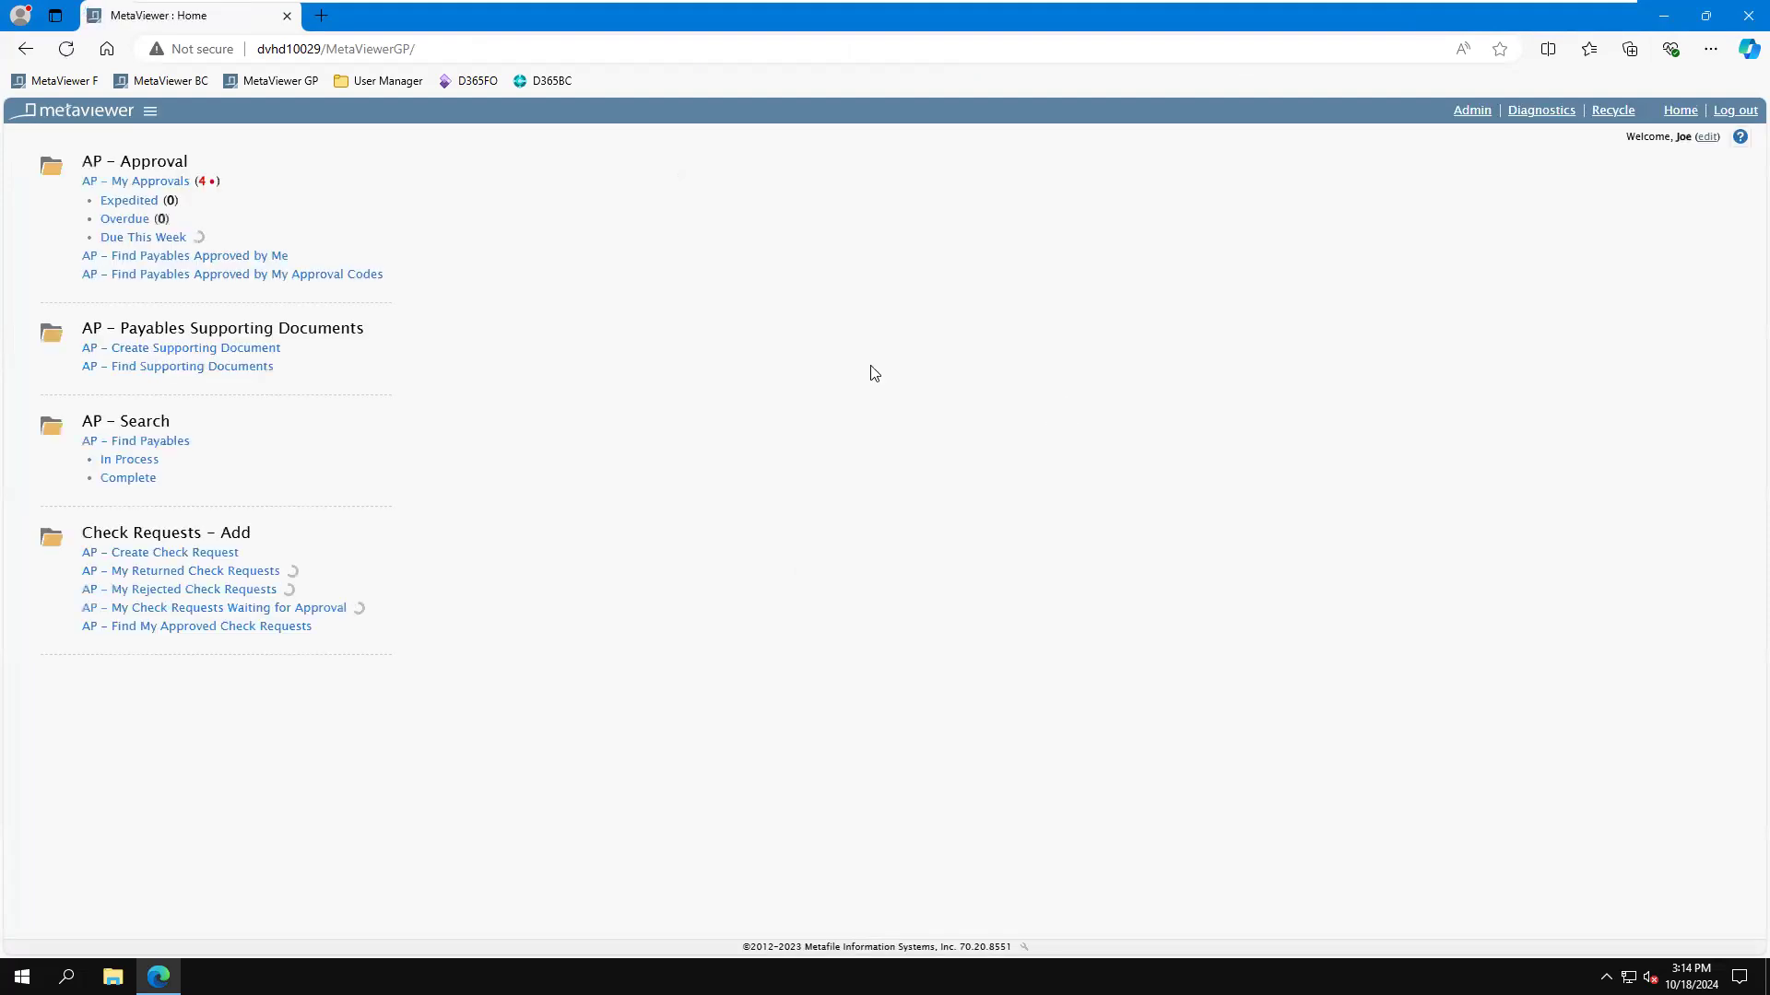
{"action": "left_click", "coordinate": [151, 182]}
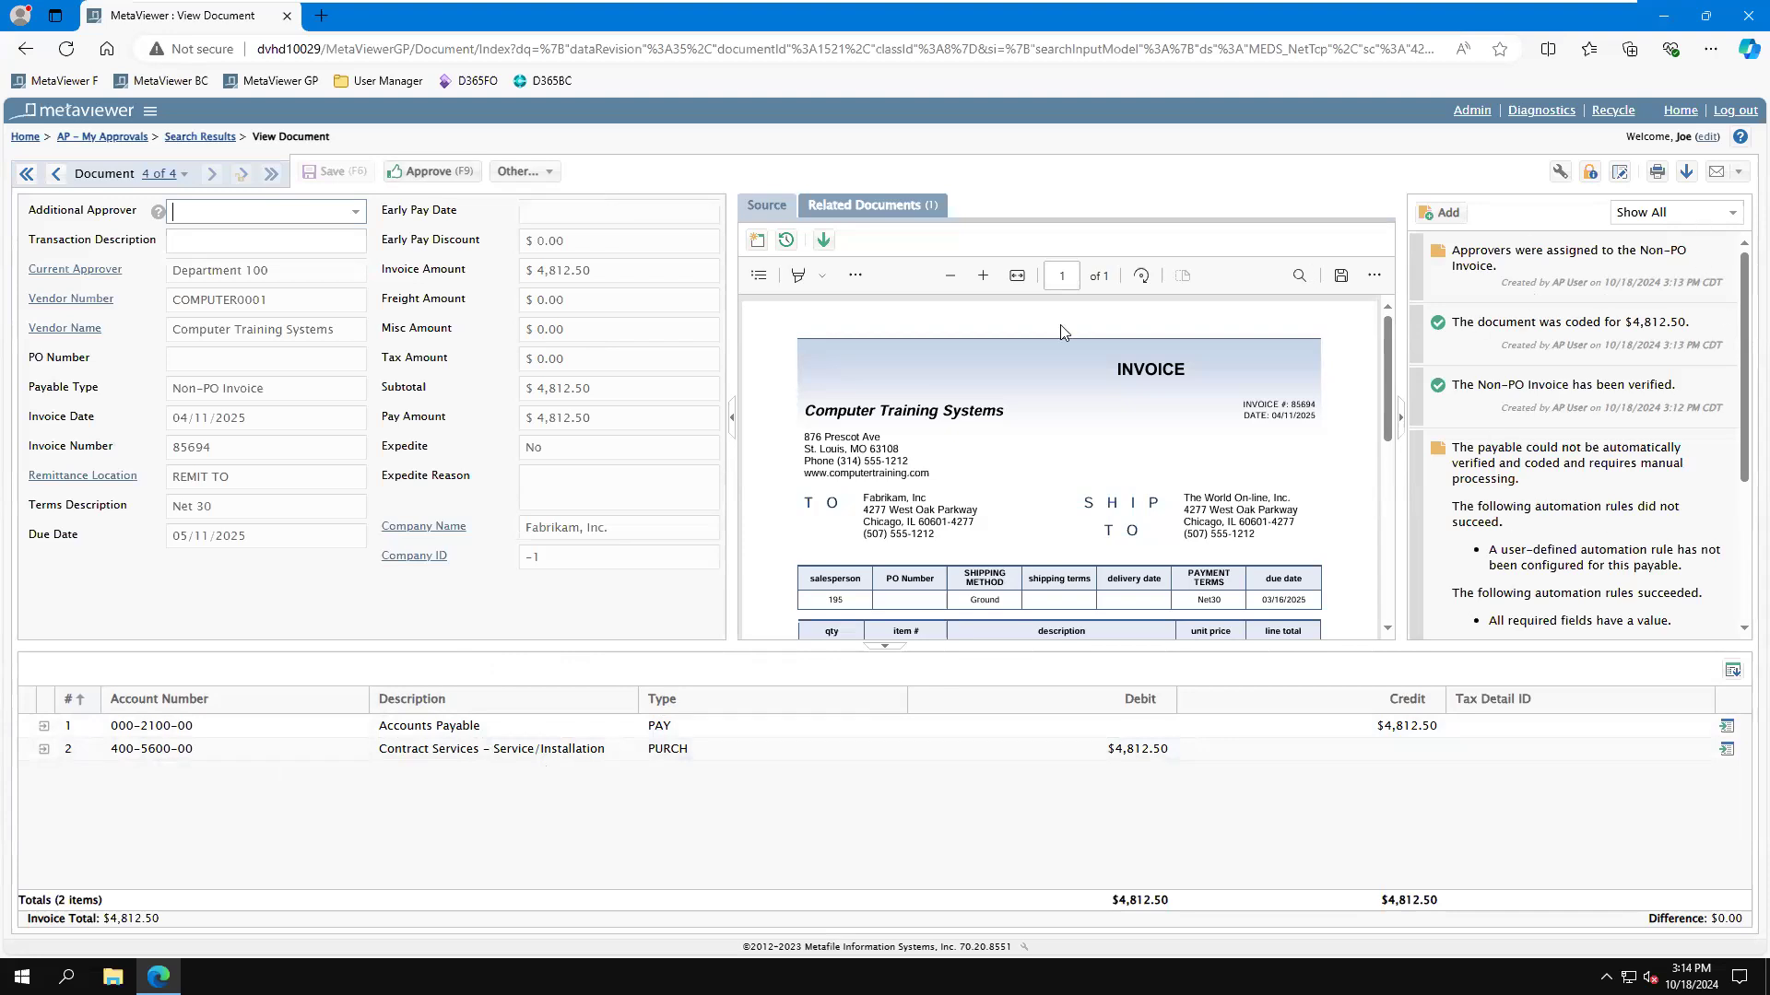
Review the other approval actions available for invoice 85694, and approve the invoice
{"action": "left_click", "coordinate": [540, 173]}
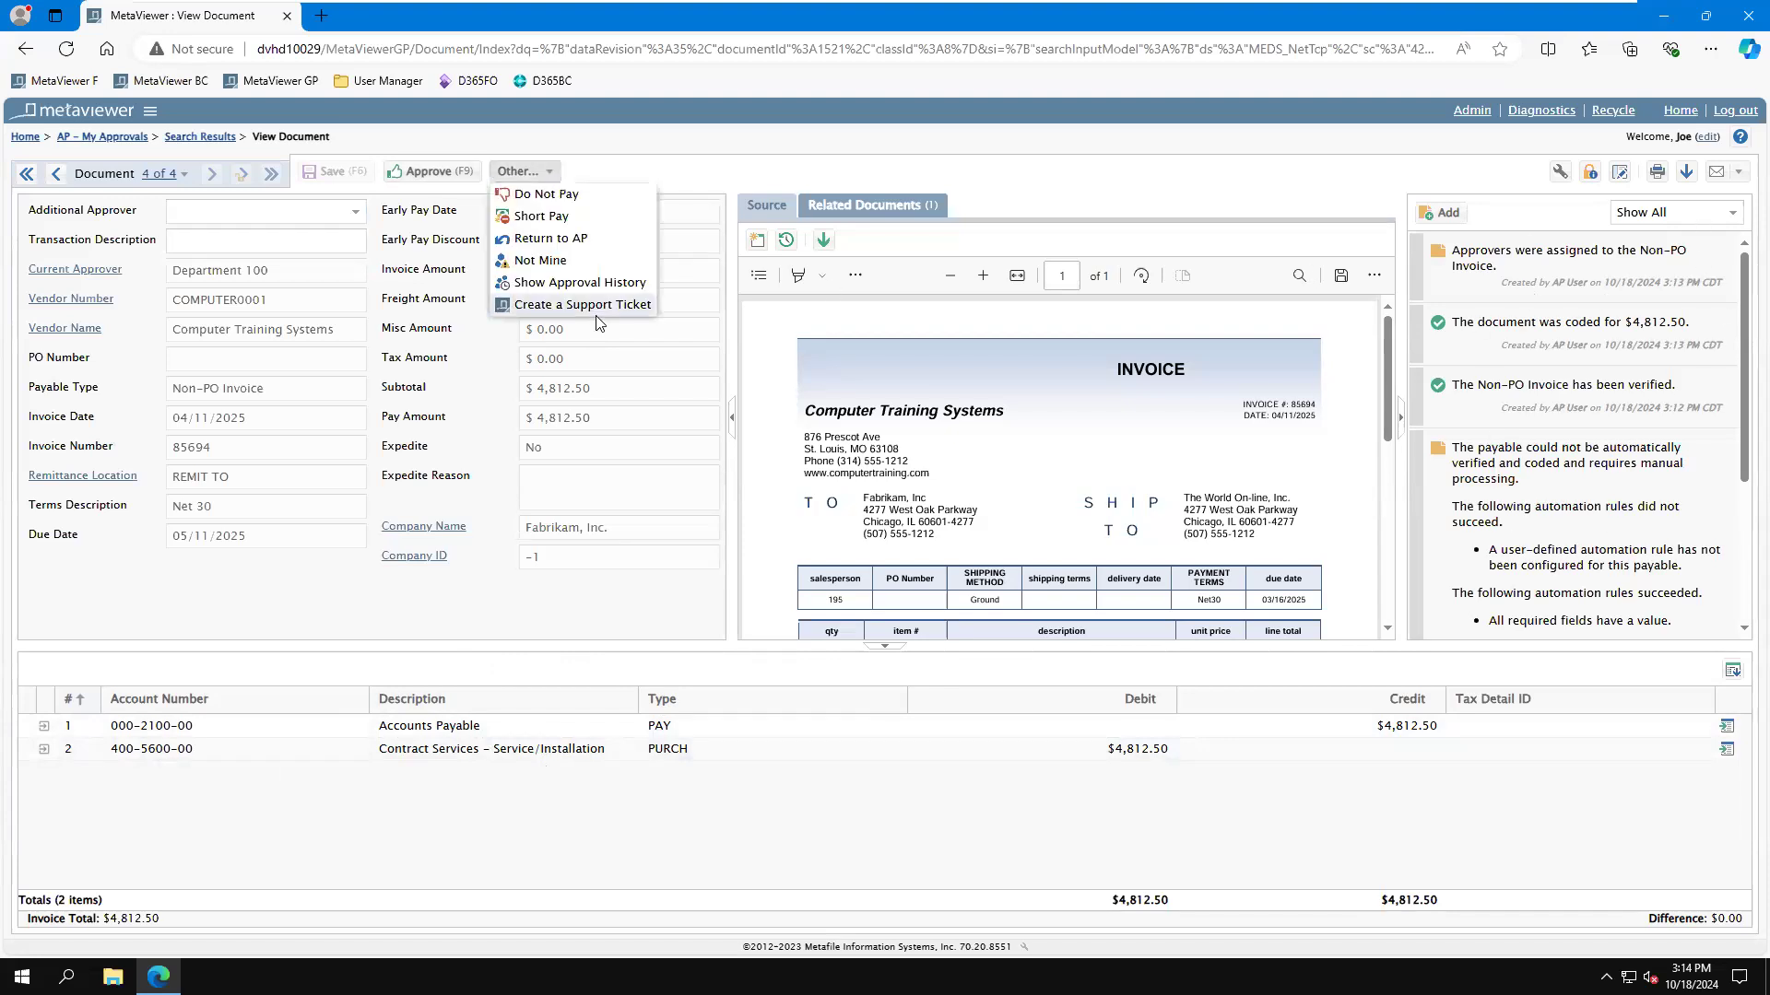
{"action": "left_click", "coordinate": [727, 176]}
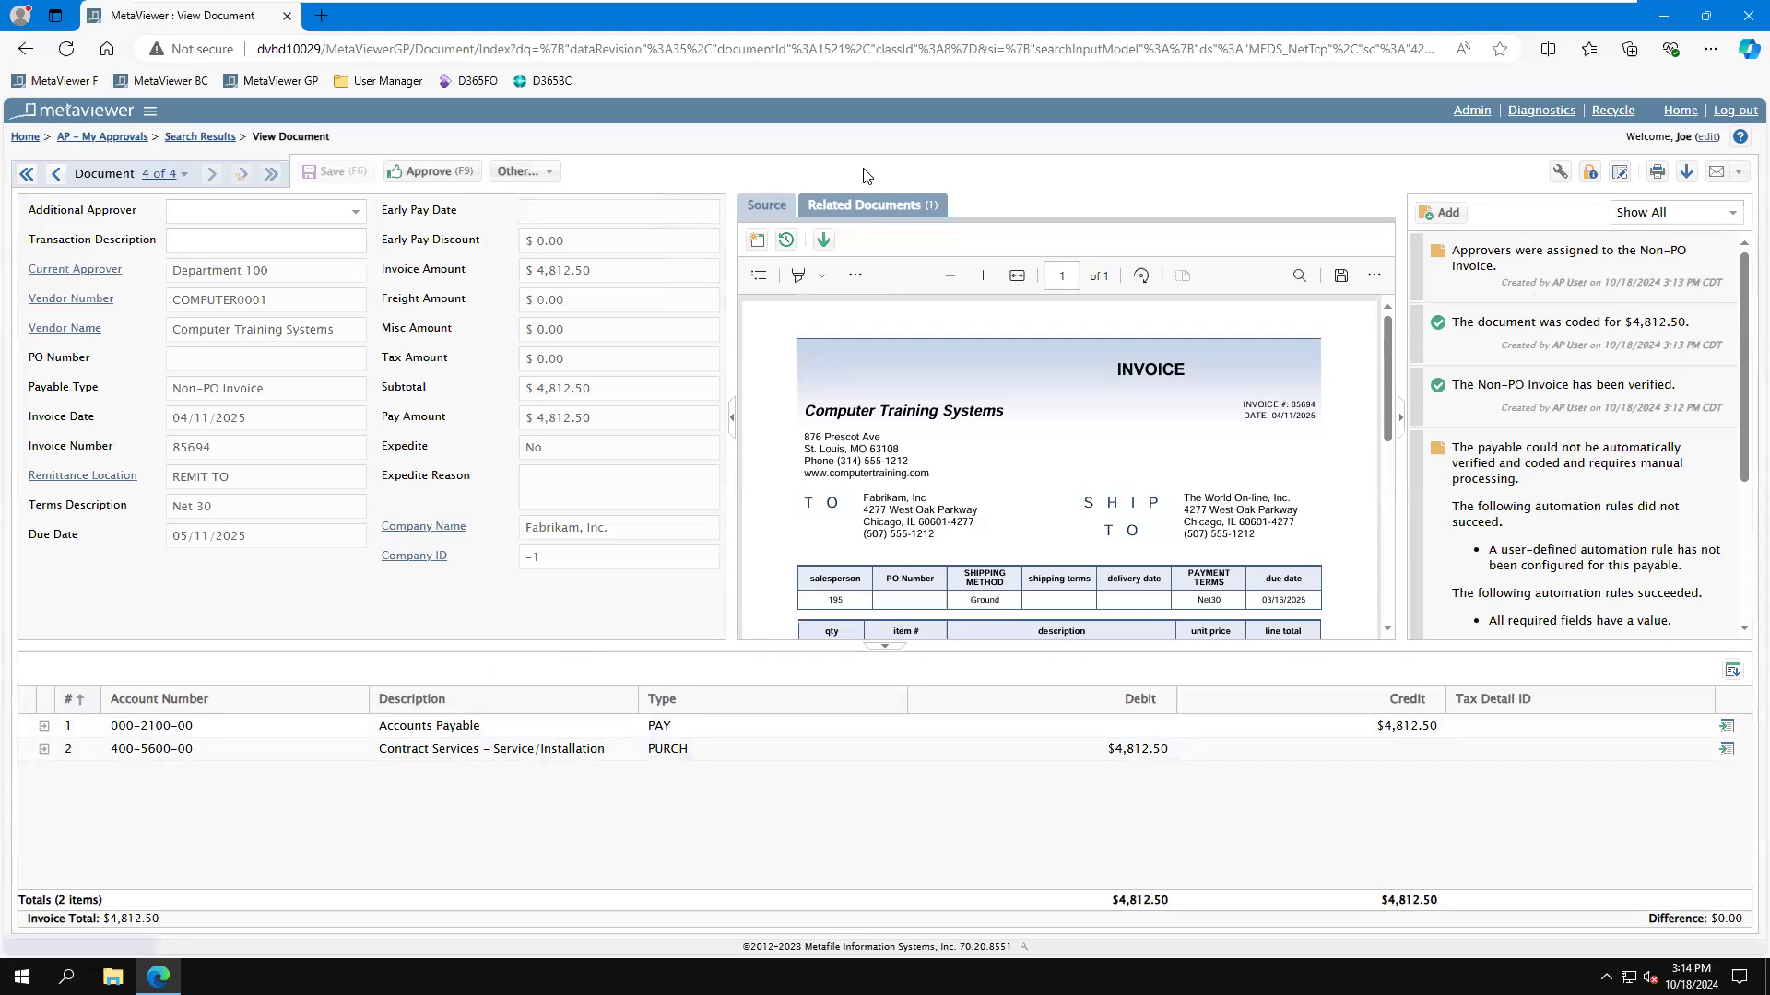
{"action": "left_click", "coordinate": [444, 173]}
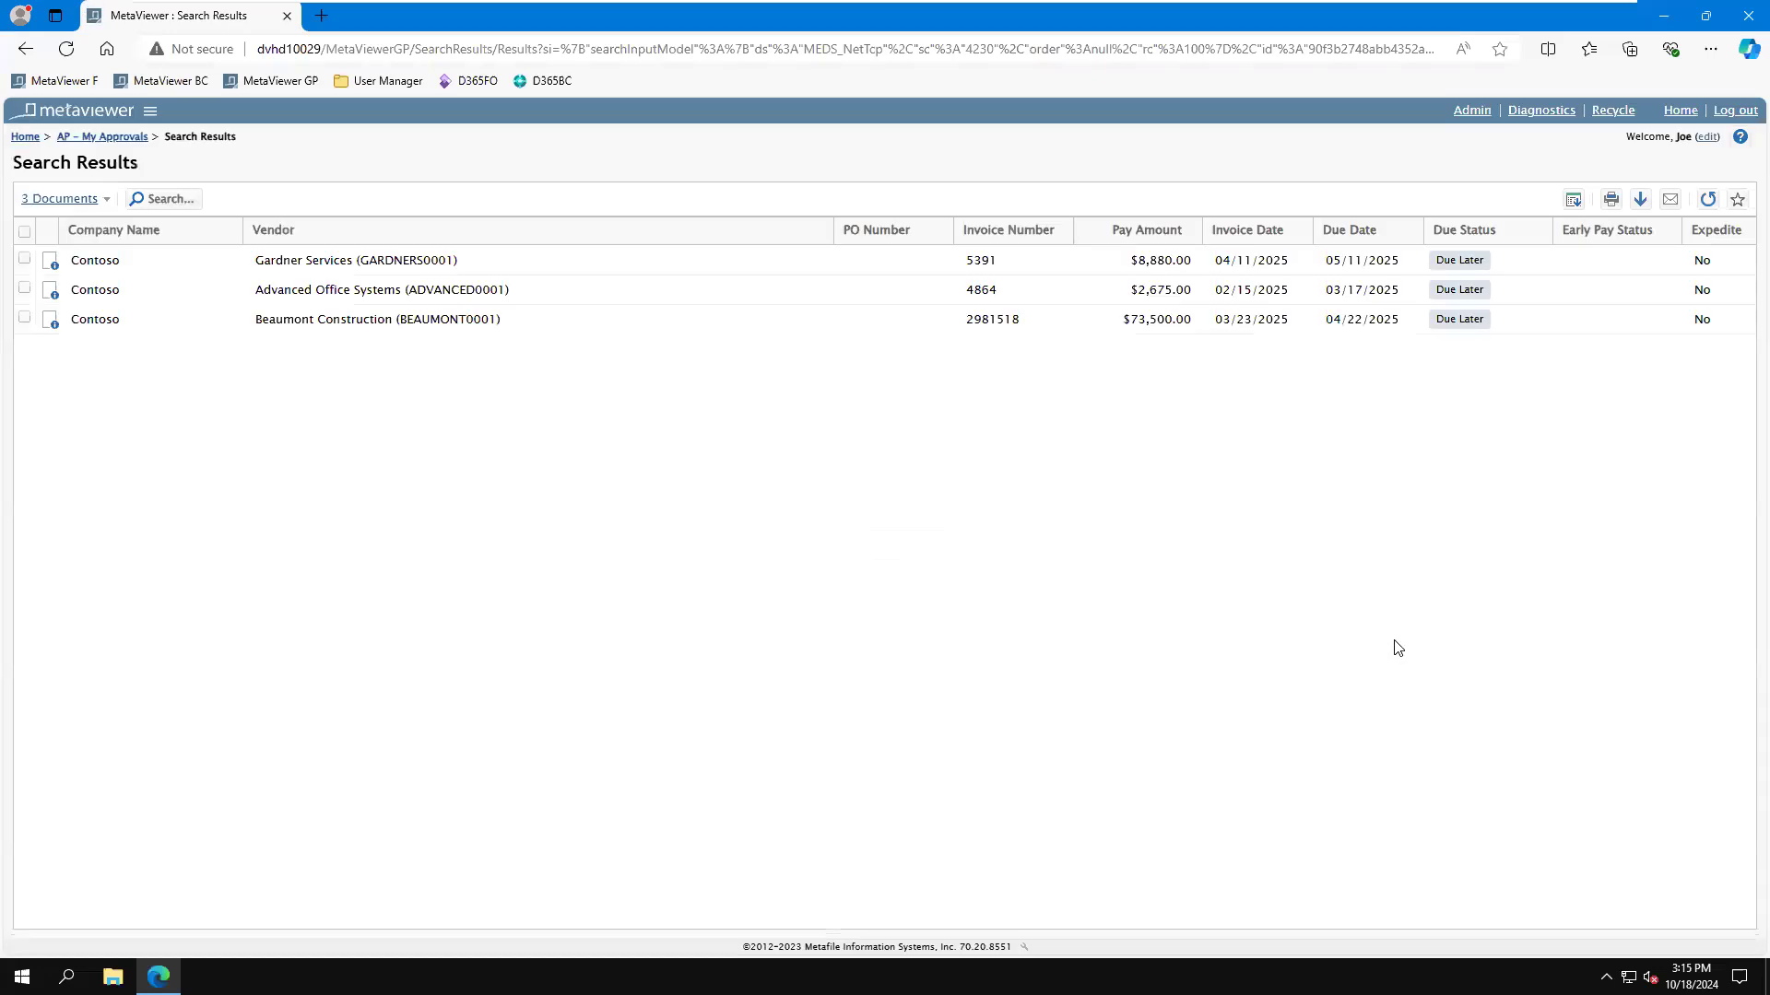
Log out of the approver's account and log in with the AP user's saved username and password
{"action": "left_click", "coordinate": [1716, 109]}
{"action": "left_click", "coordinate": [861, 269]}
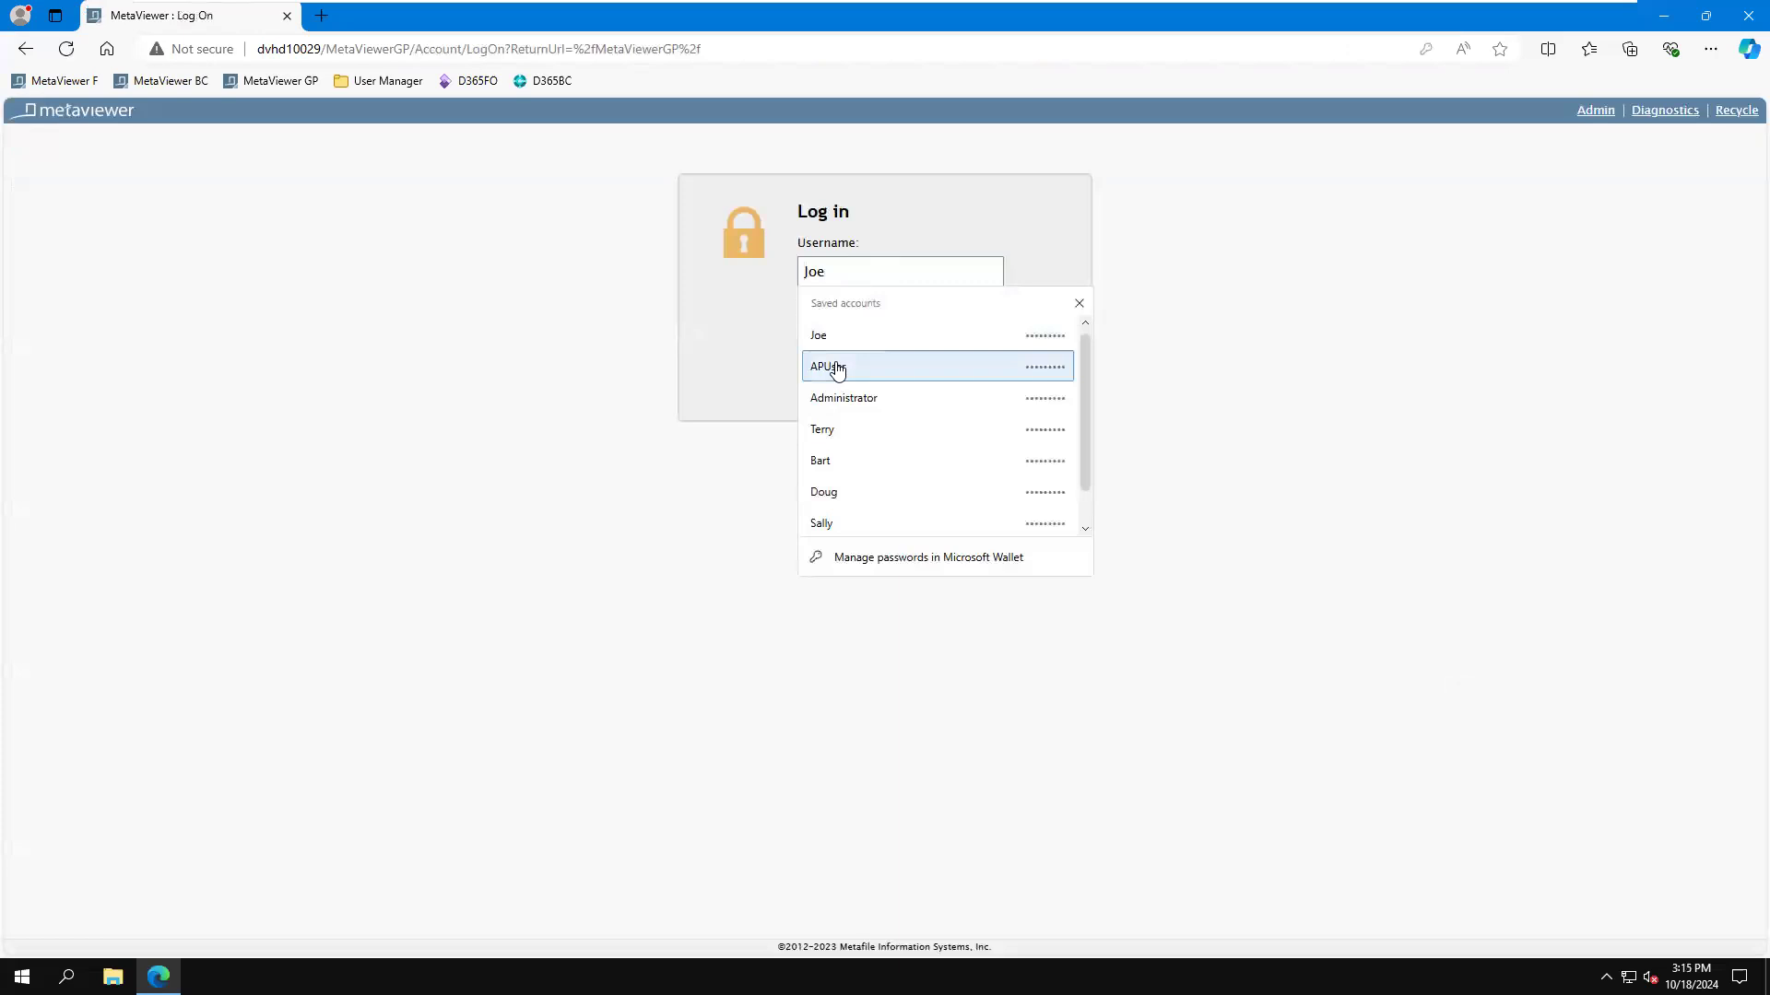
{"action": "left_click", "coordinate": [837, 368]}
{"action": "left_click", "coordinate": [832, 371]}
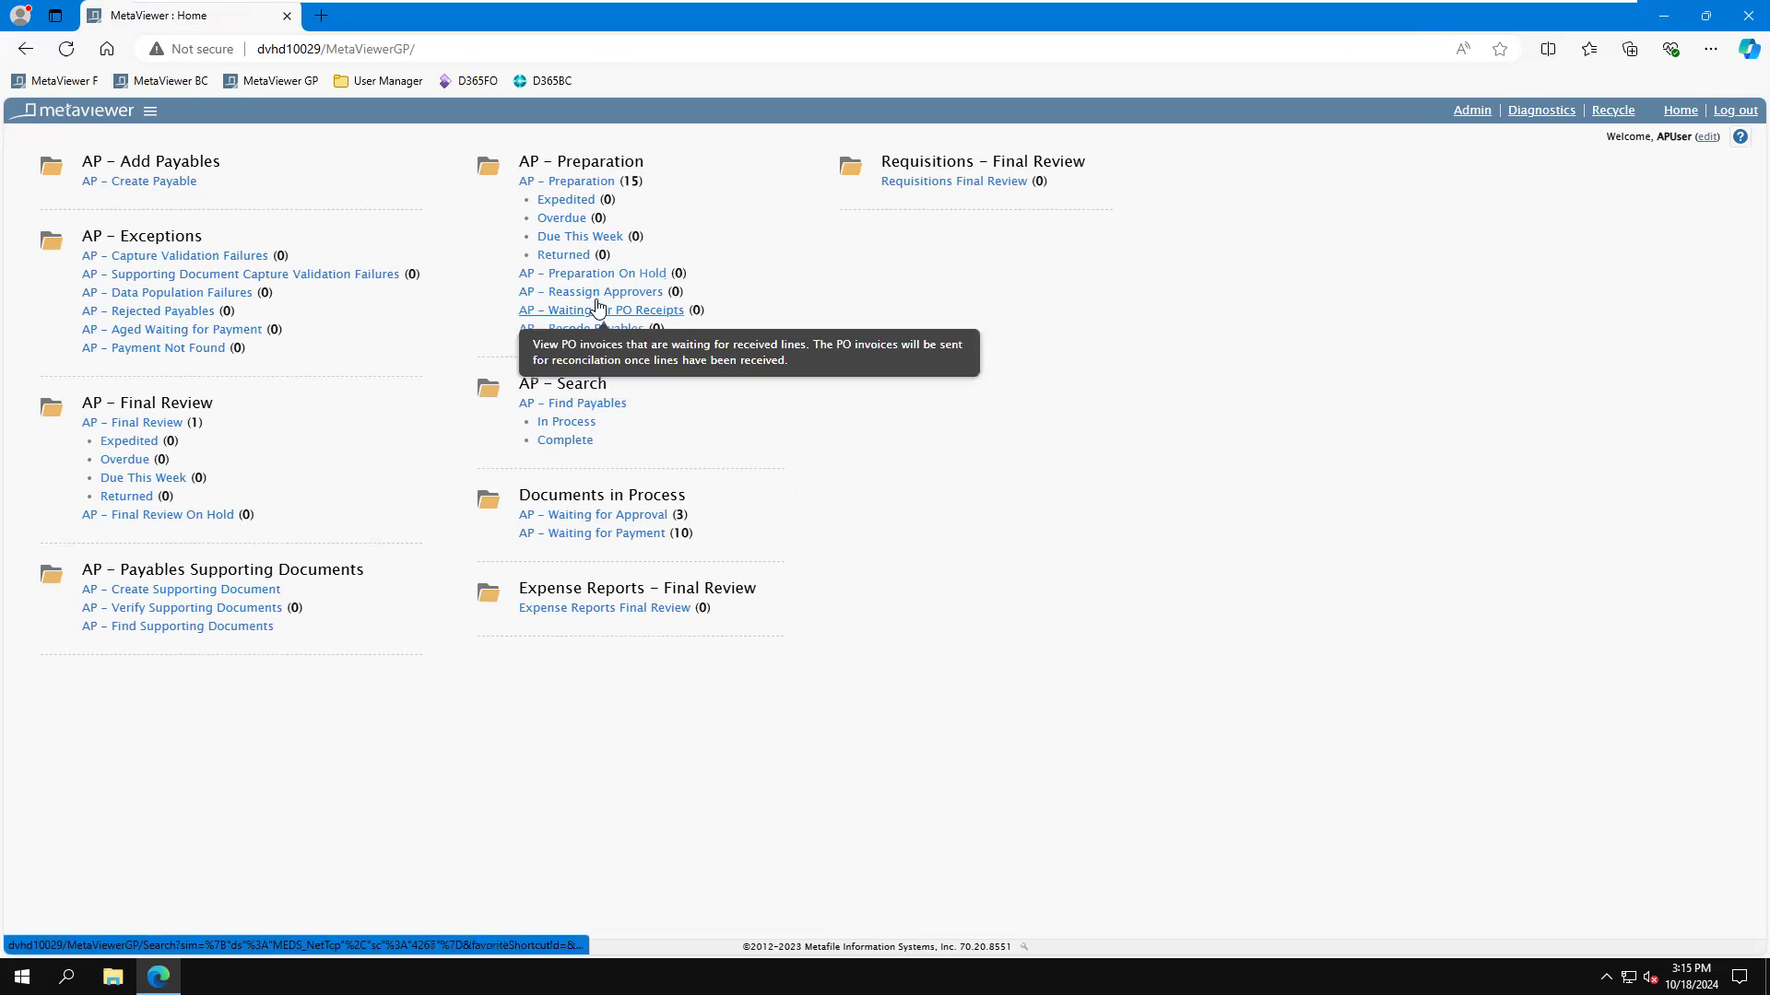
Open invoice 85694 from AP - Final Review, check its other actions, and export it to the ERP
{"action": "left_click", "coordinate": [149, 424]}
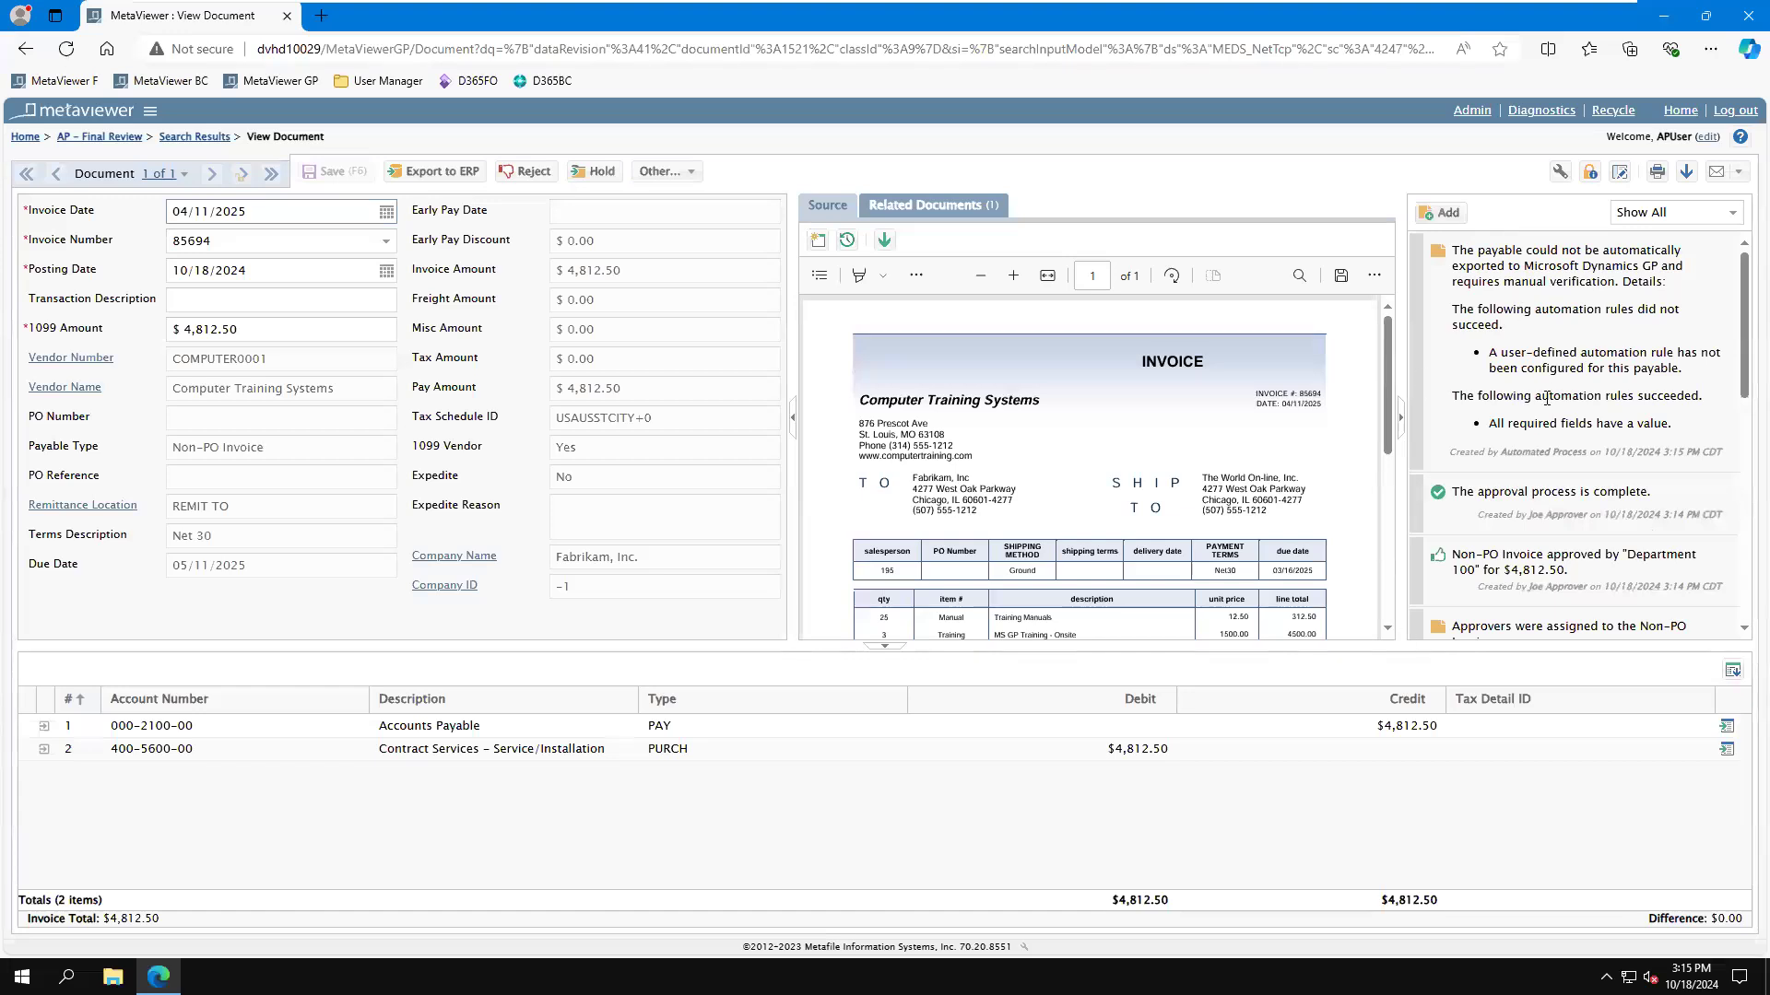
{"action": "left_click", "coordinate": [663, 171]}
{"action": "left_click", "coordinate": [439, 174]}
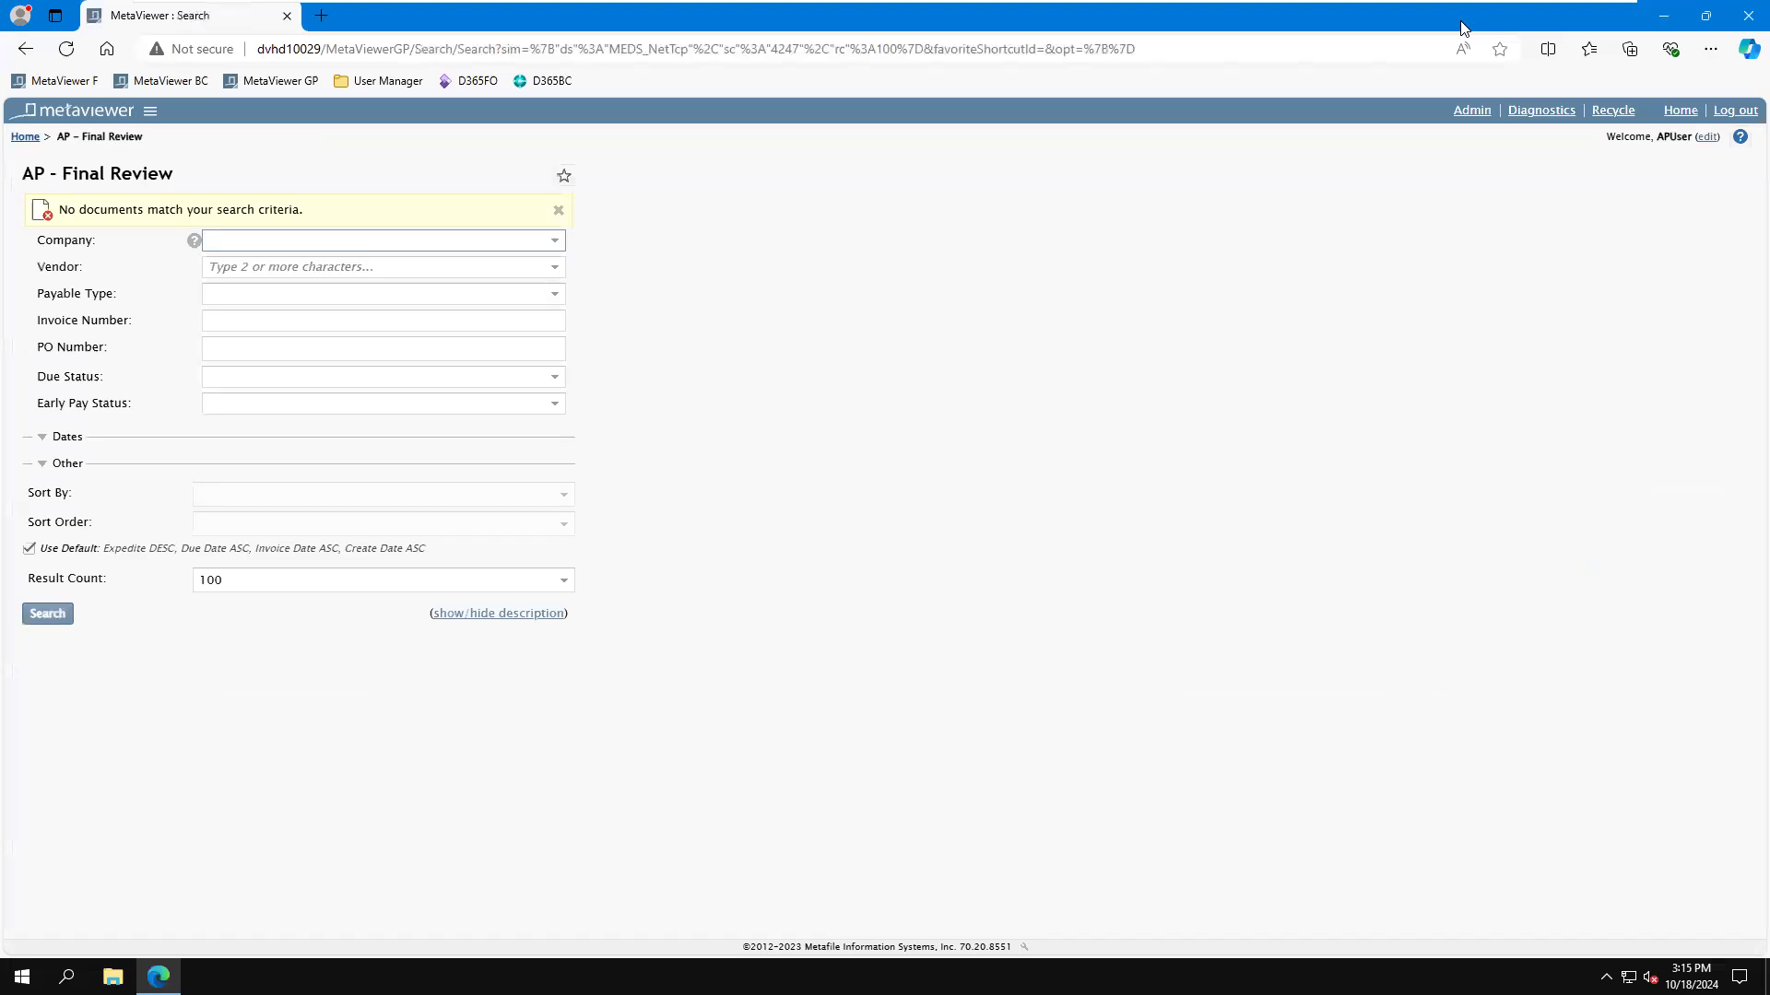
Return to the home page, open AP - Find Payables, and set the company filter to Fabrikam, Inc
{"action": "left_click", "coordinate": [25, 137]}
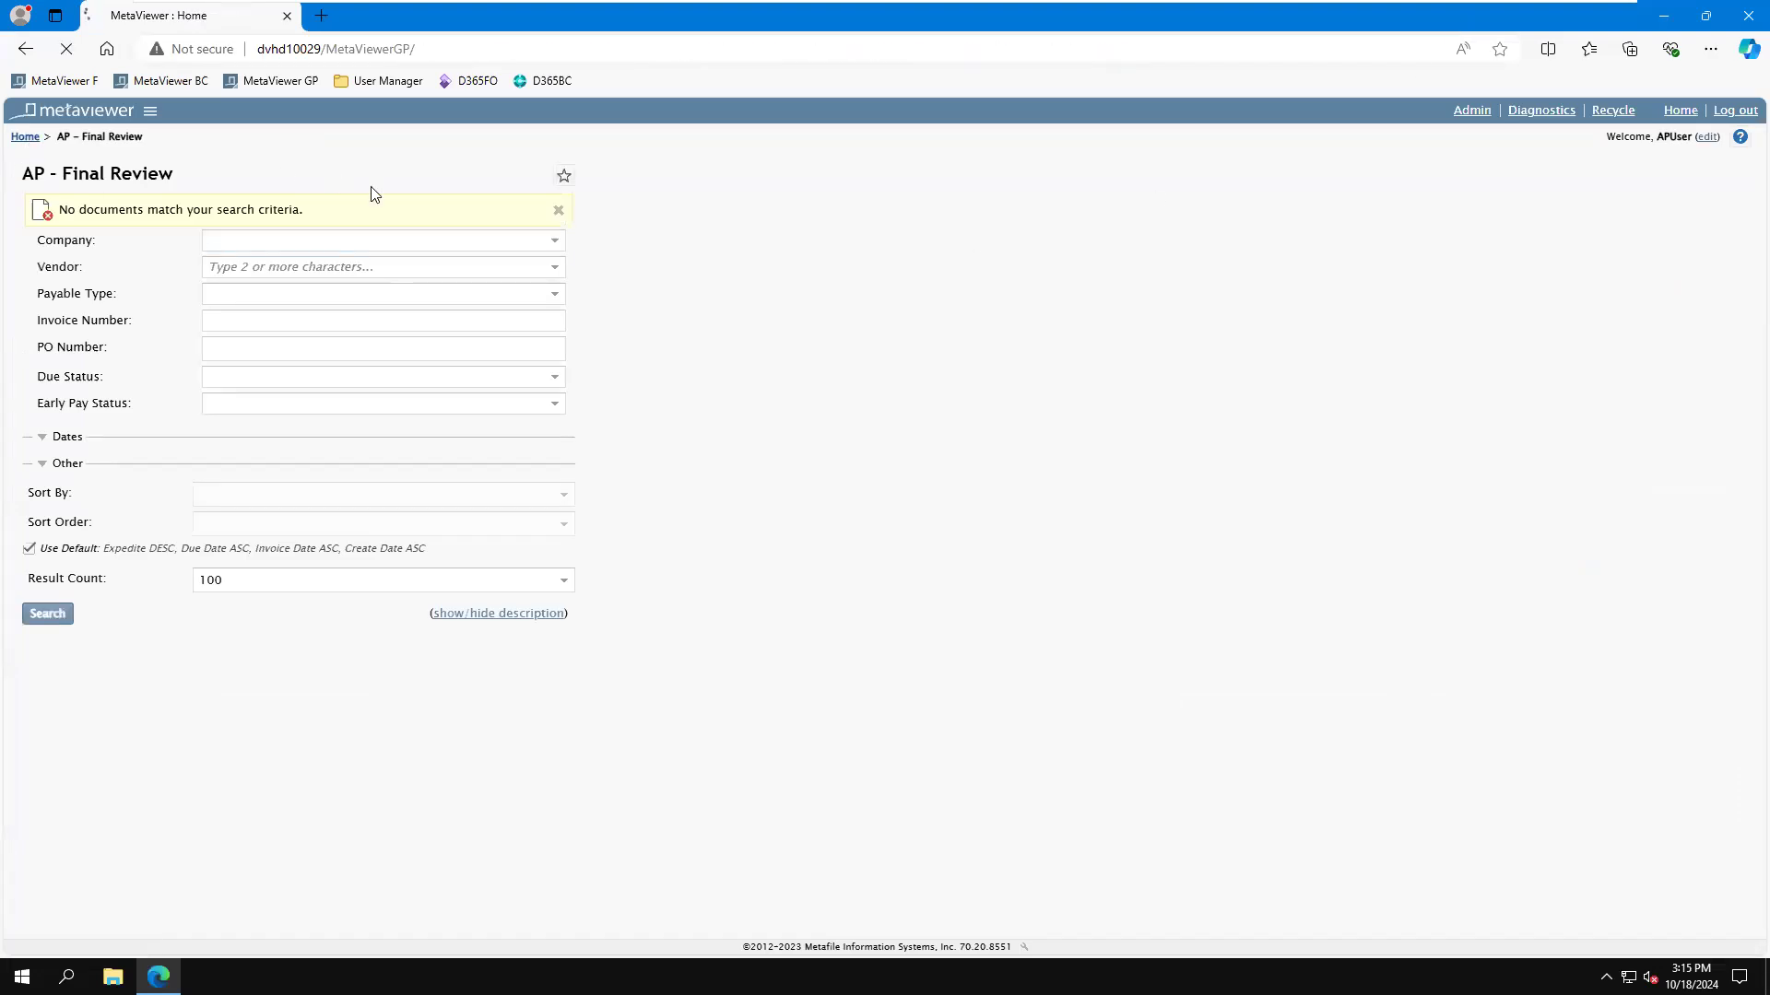
{"action": "left_click", "coordinate": [614, 405]}
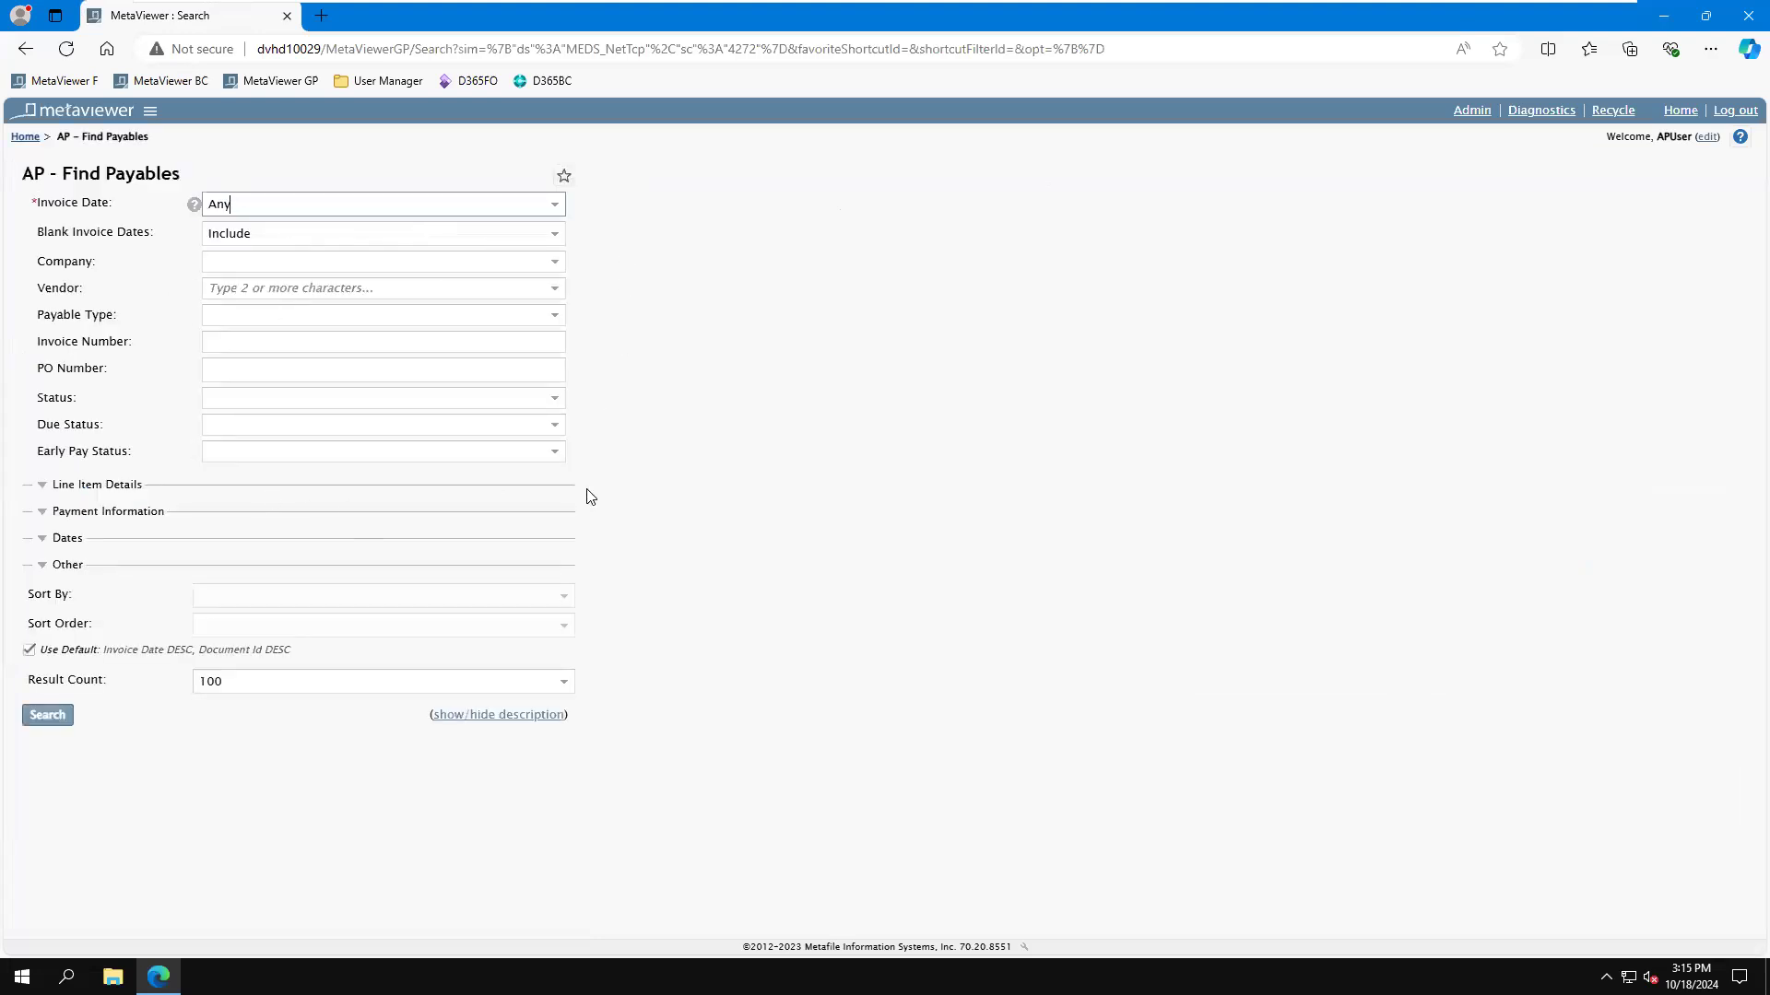
{"action": "left_click", "coordinate": [553, 262]}
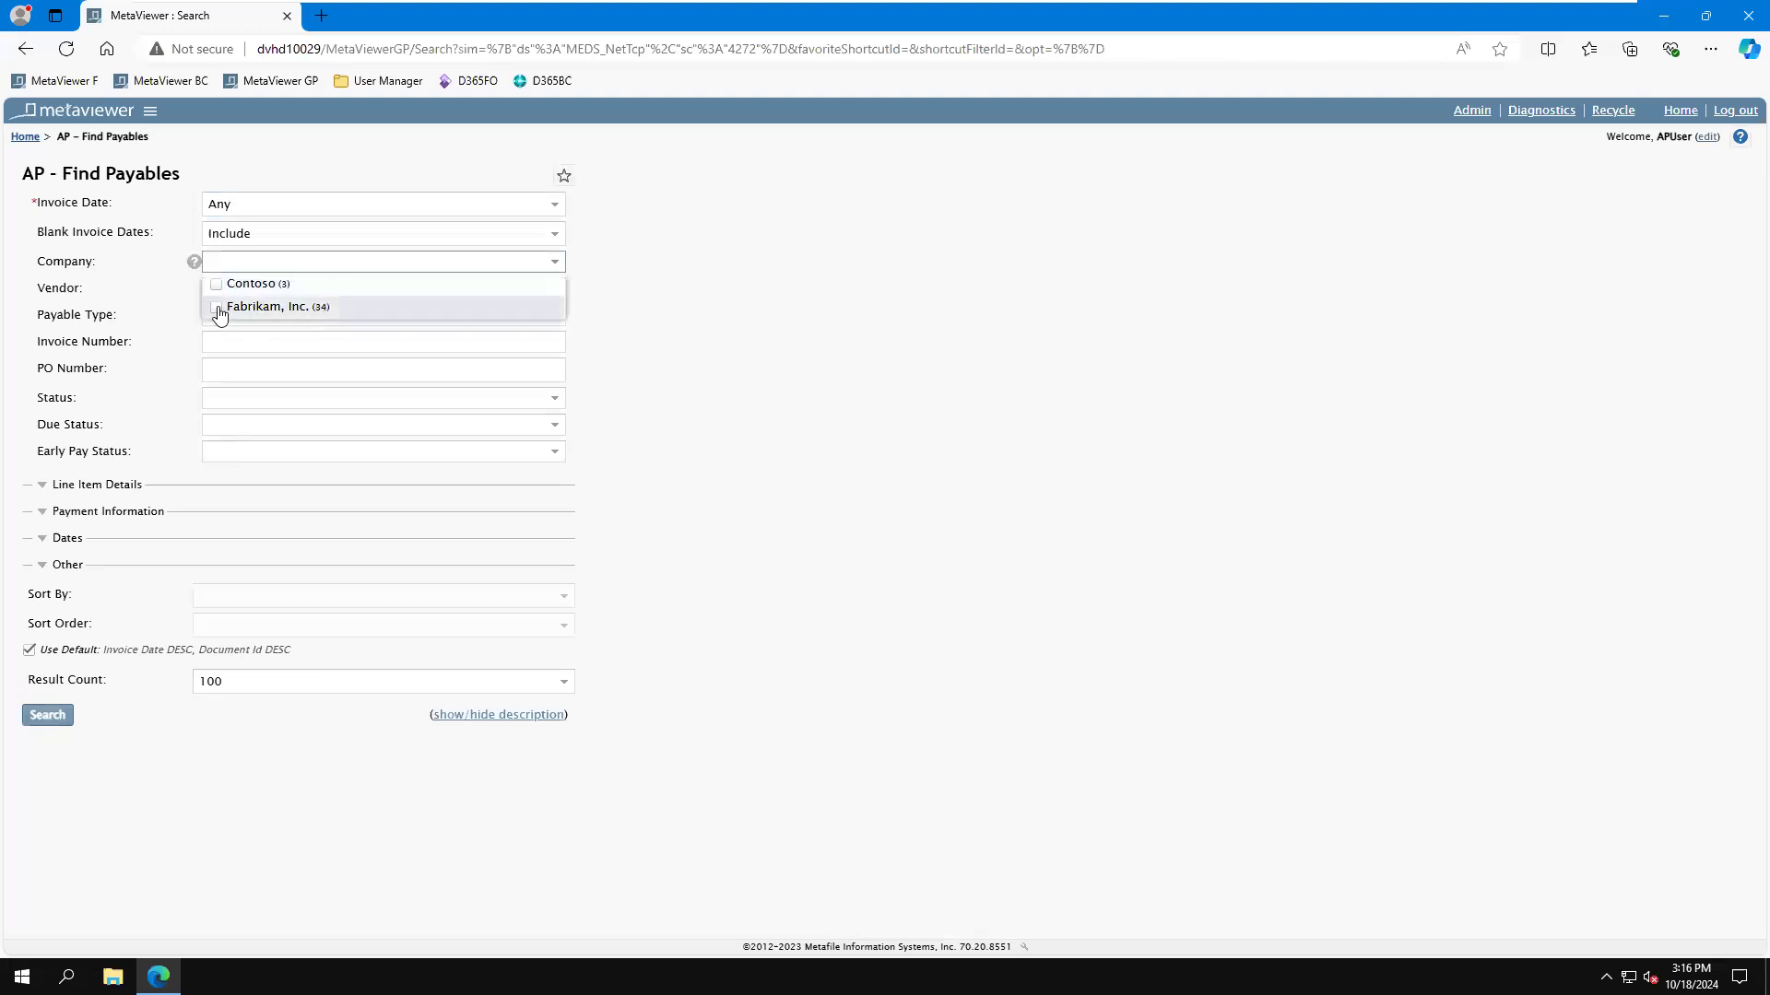
{"action": "left_click", "coordinate": [217, 306]}
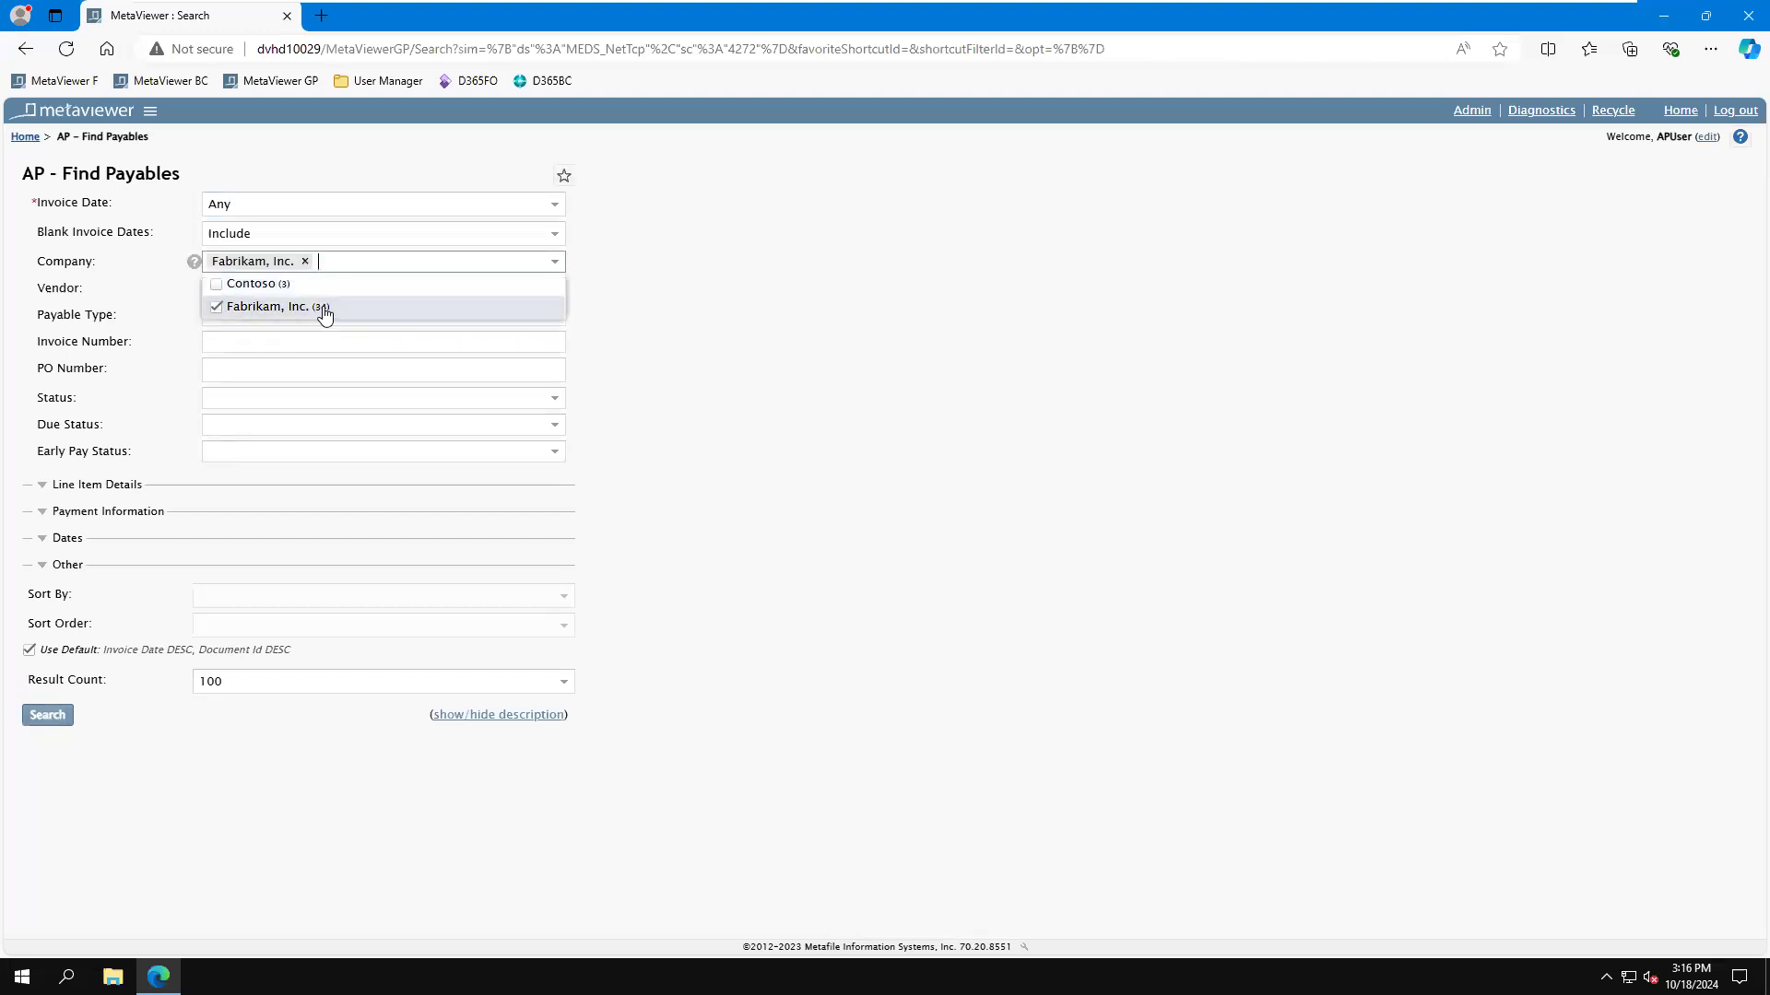
{"action": "left_click", "coordinate": [885, 309]}
Filter the payable type by Non-PO Invoice and PO Invoice
{"action": "left_click", "coordinate": [558, 316]}
{"action": "left_click", "coordinate": [249, 388]}
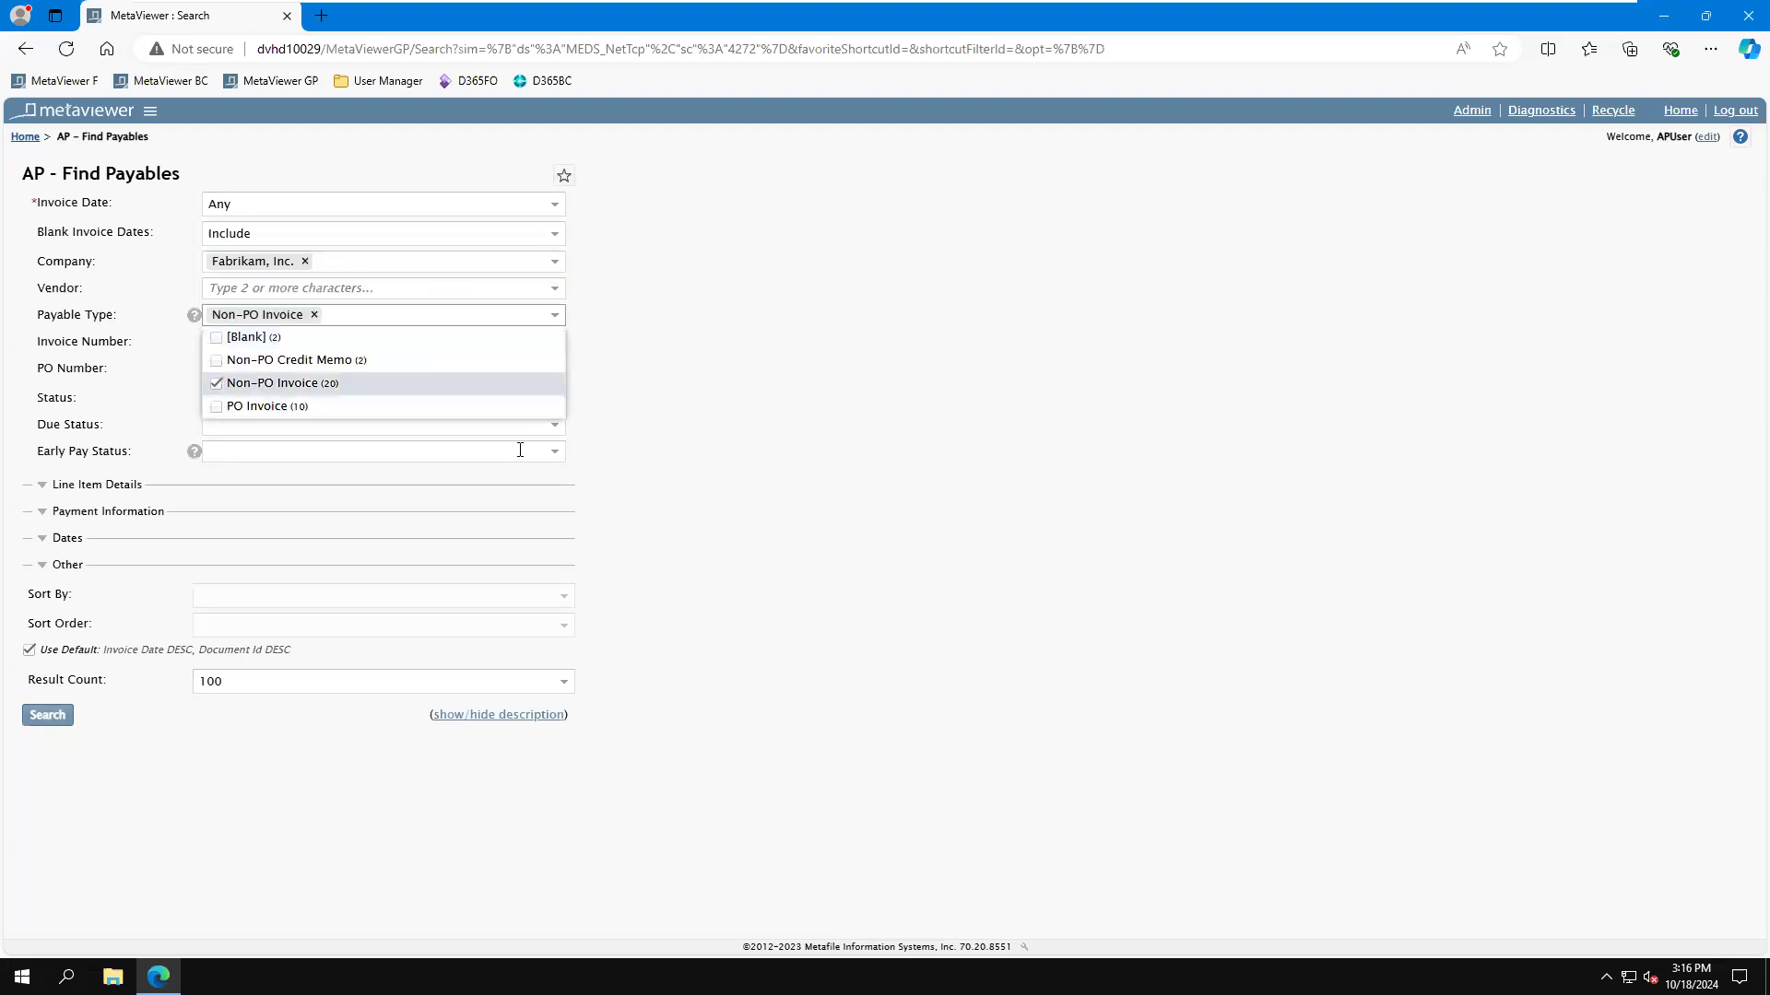
{"action": "left_click", "coordinate": [273, 407]}
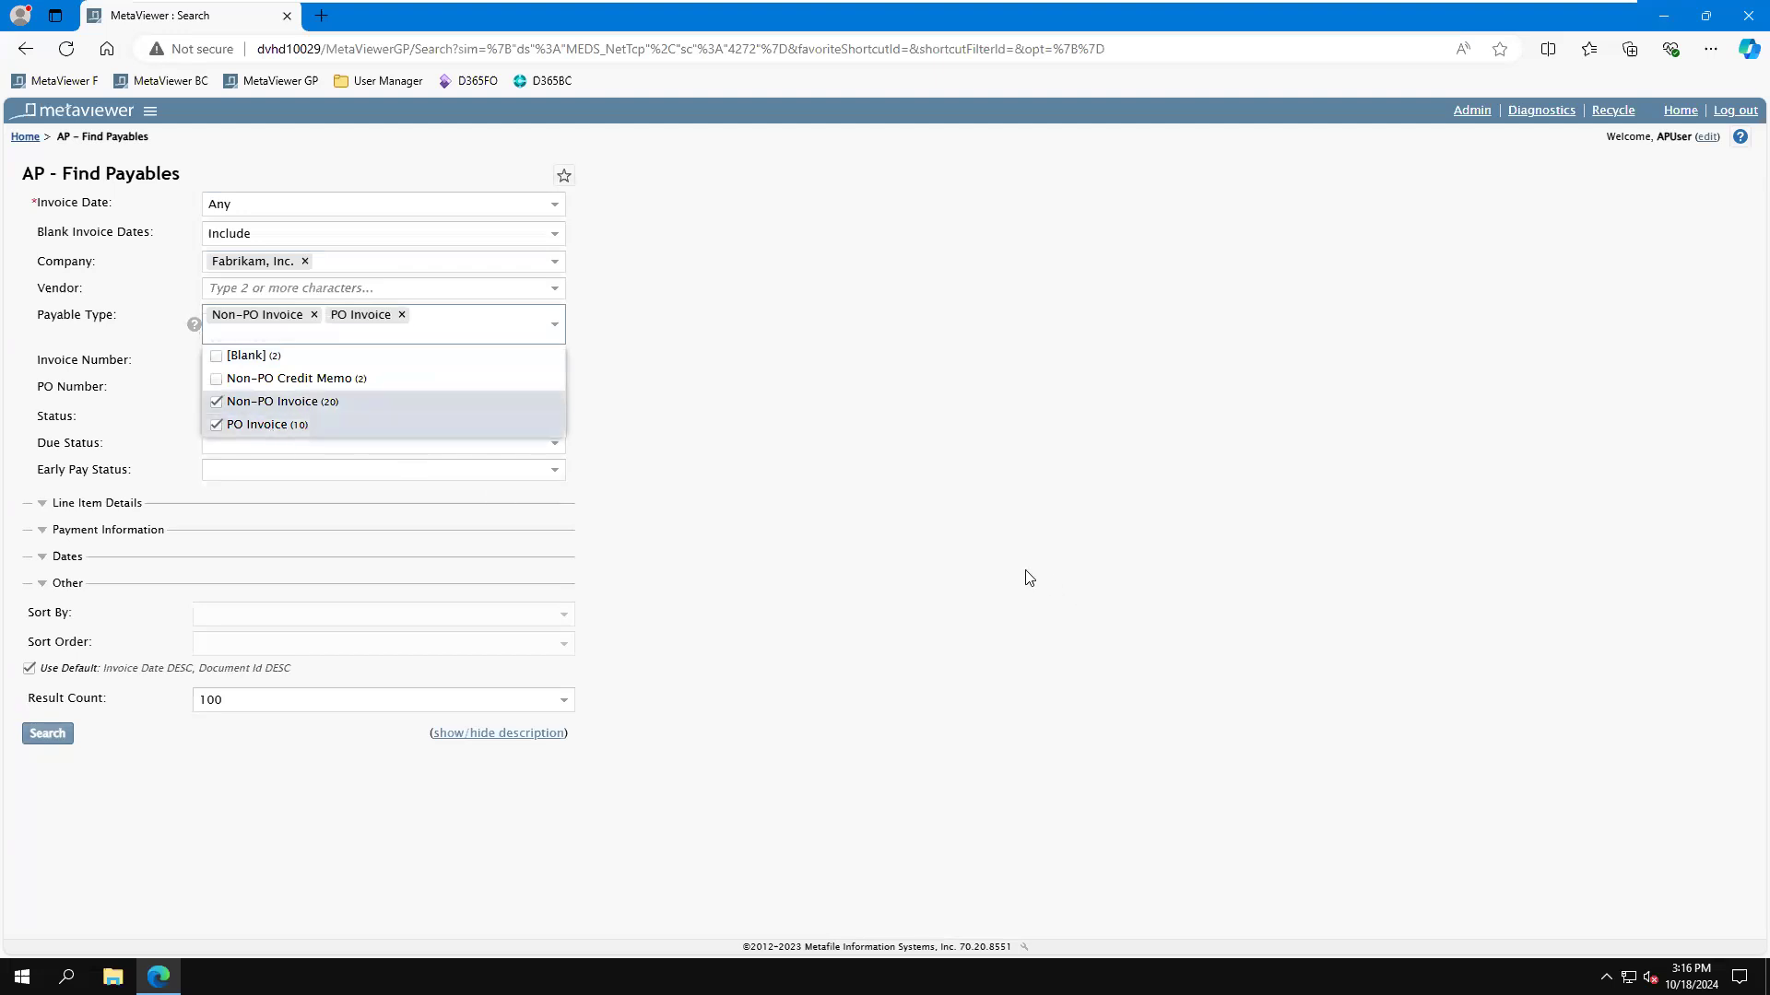
{"action": "left_click", "coordinate": [668, 371]}
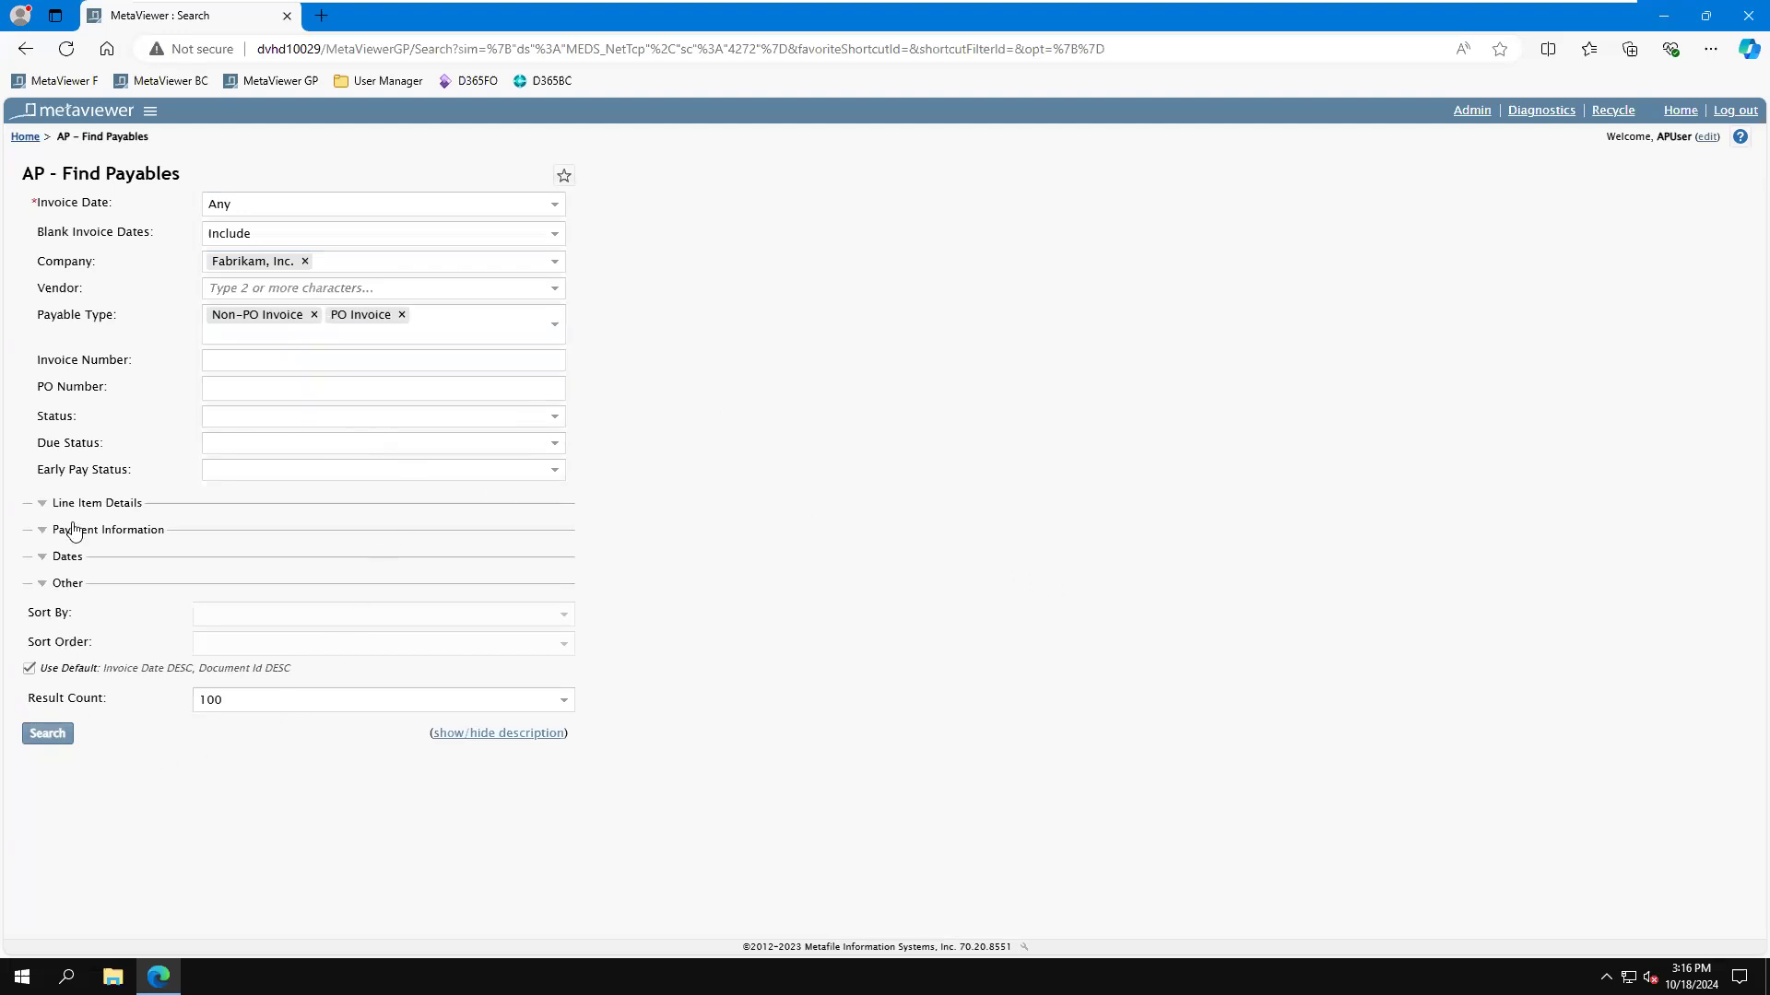
Expand the Line Item Details, Payment Information and Dates criteria to review them, and run the payables search
{"action": "left_click", "coordinate": [43, 505]}
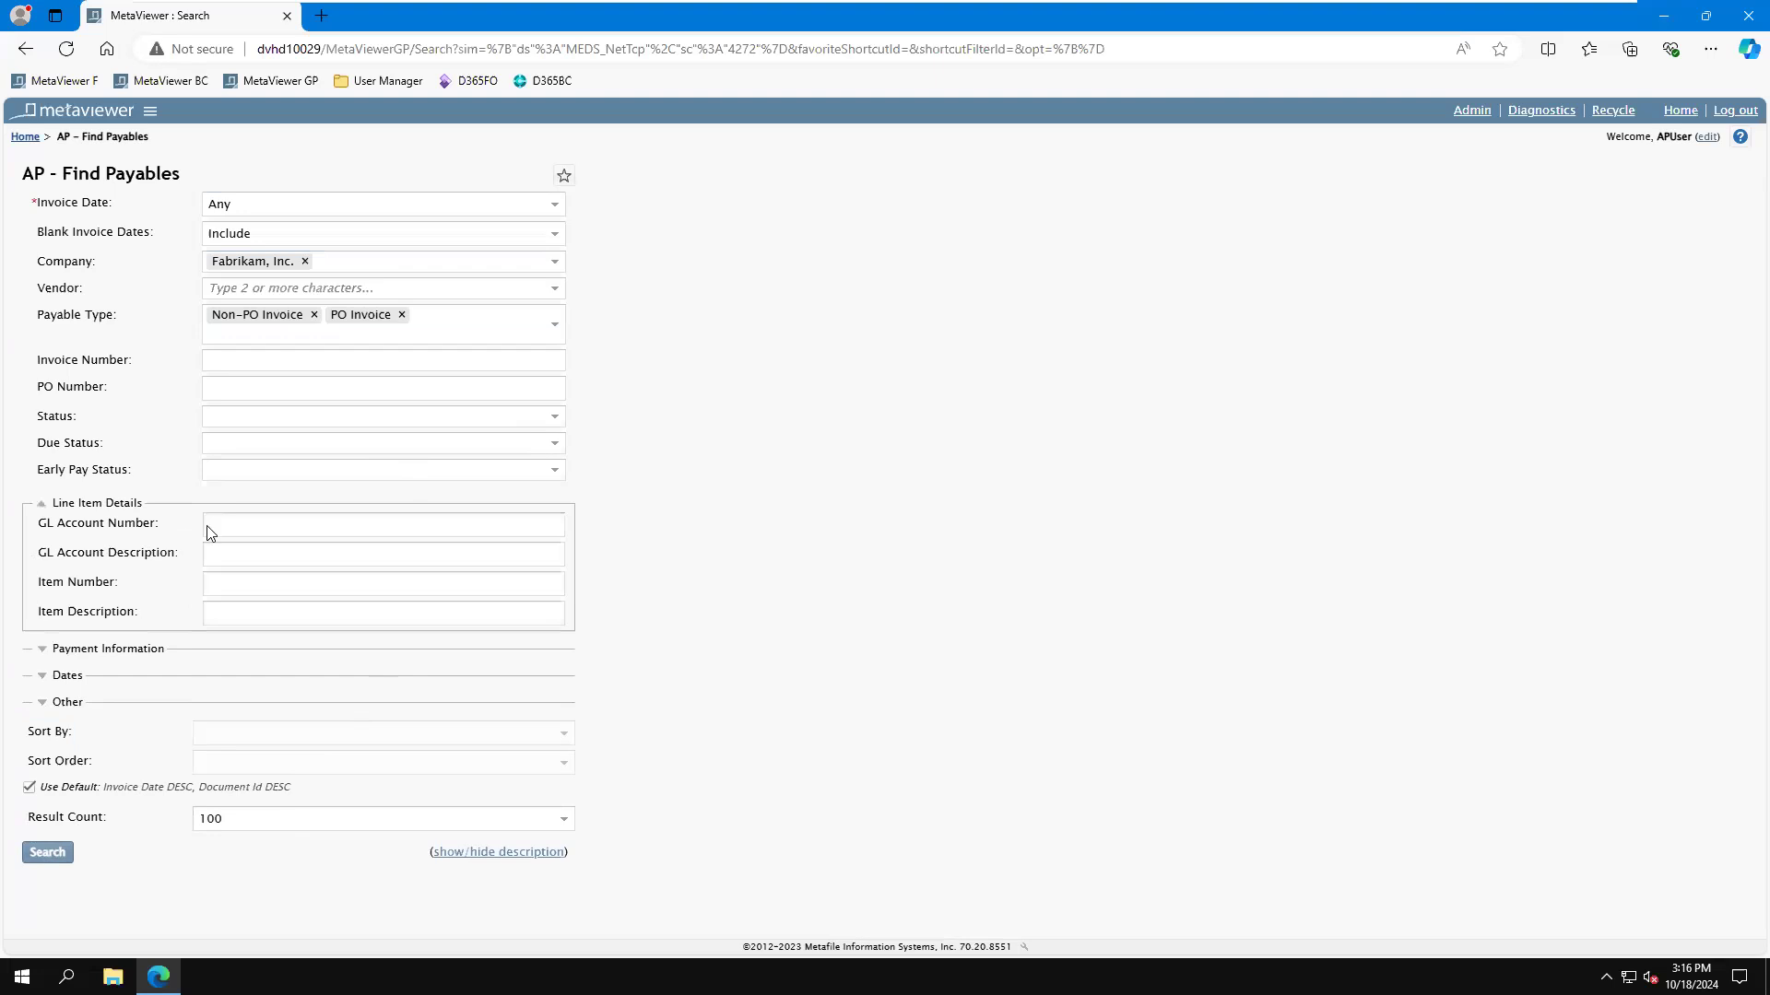
{"action": "left_click", "coordinate": [41, 650]}
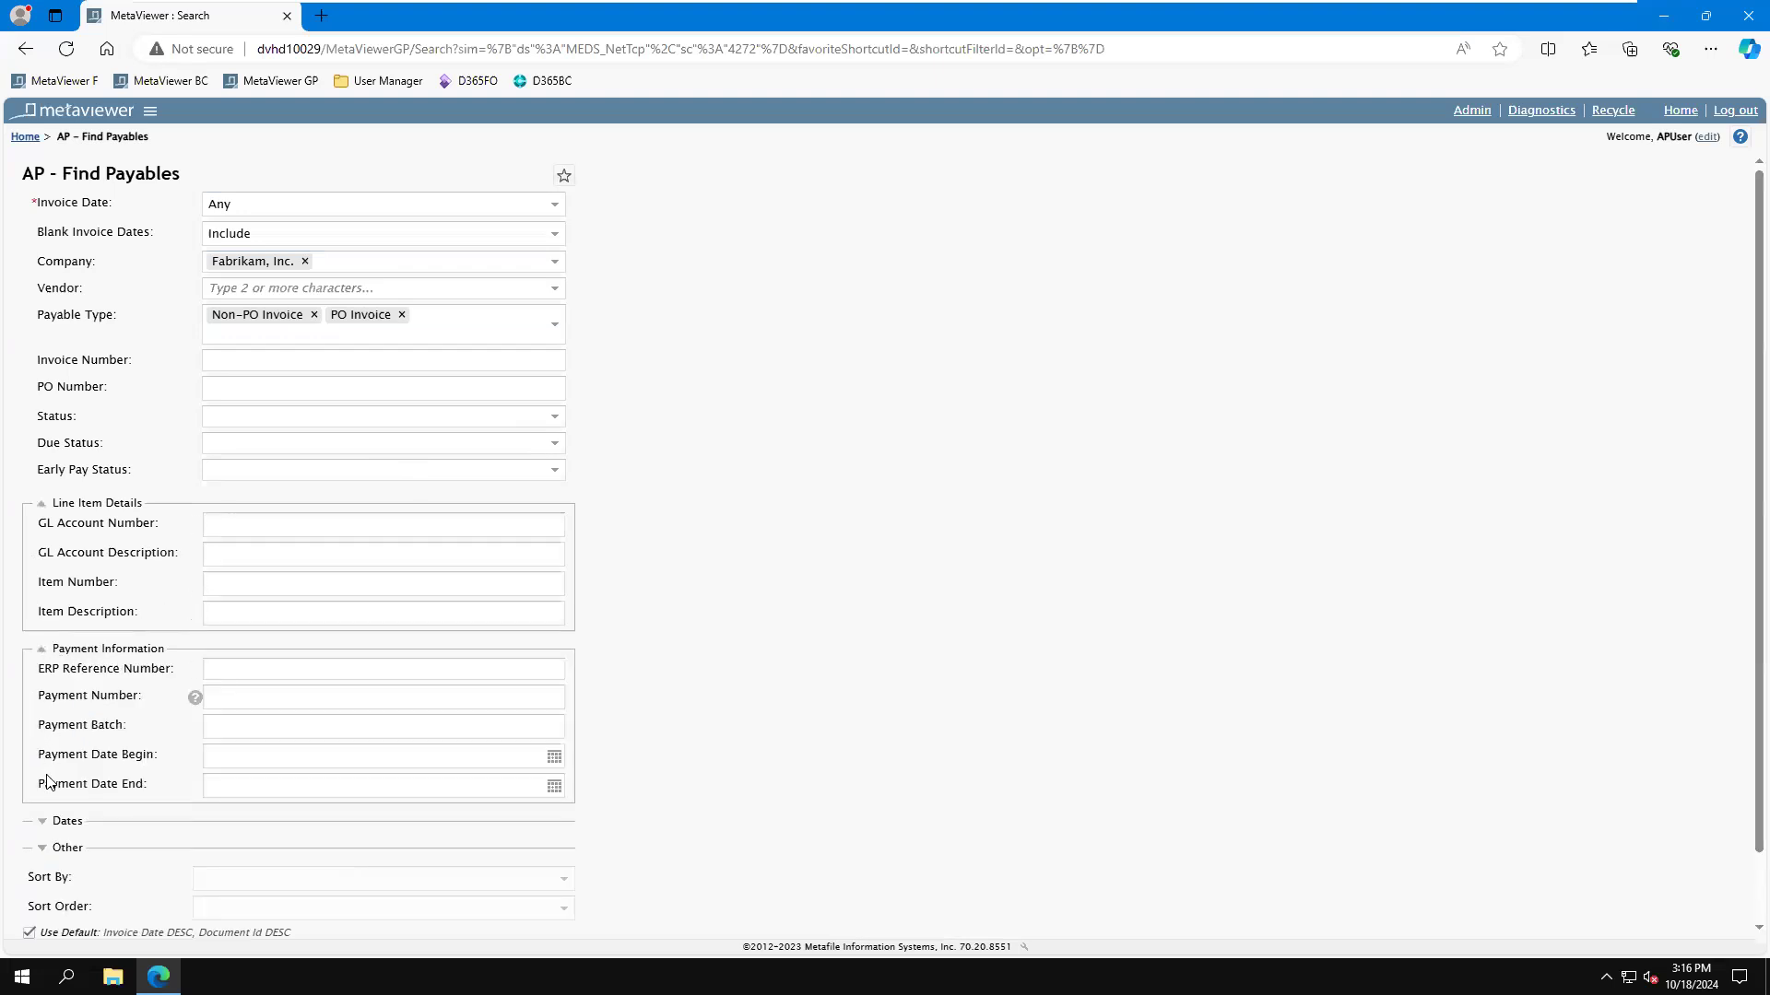
{"action": "left_click", "coordinate": [43, 822]}
{"action": "scroll", "coordinate": [682, 645], "scroll_direction": "down", "scroll_amount": 3}
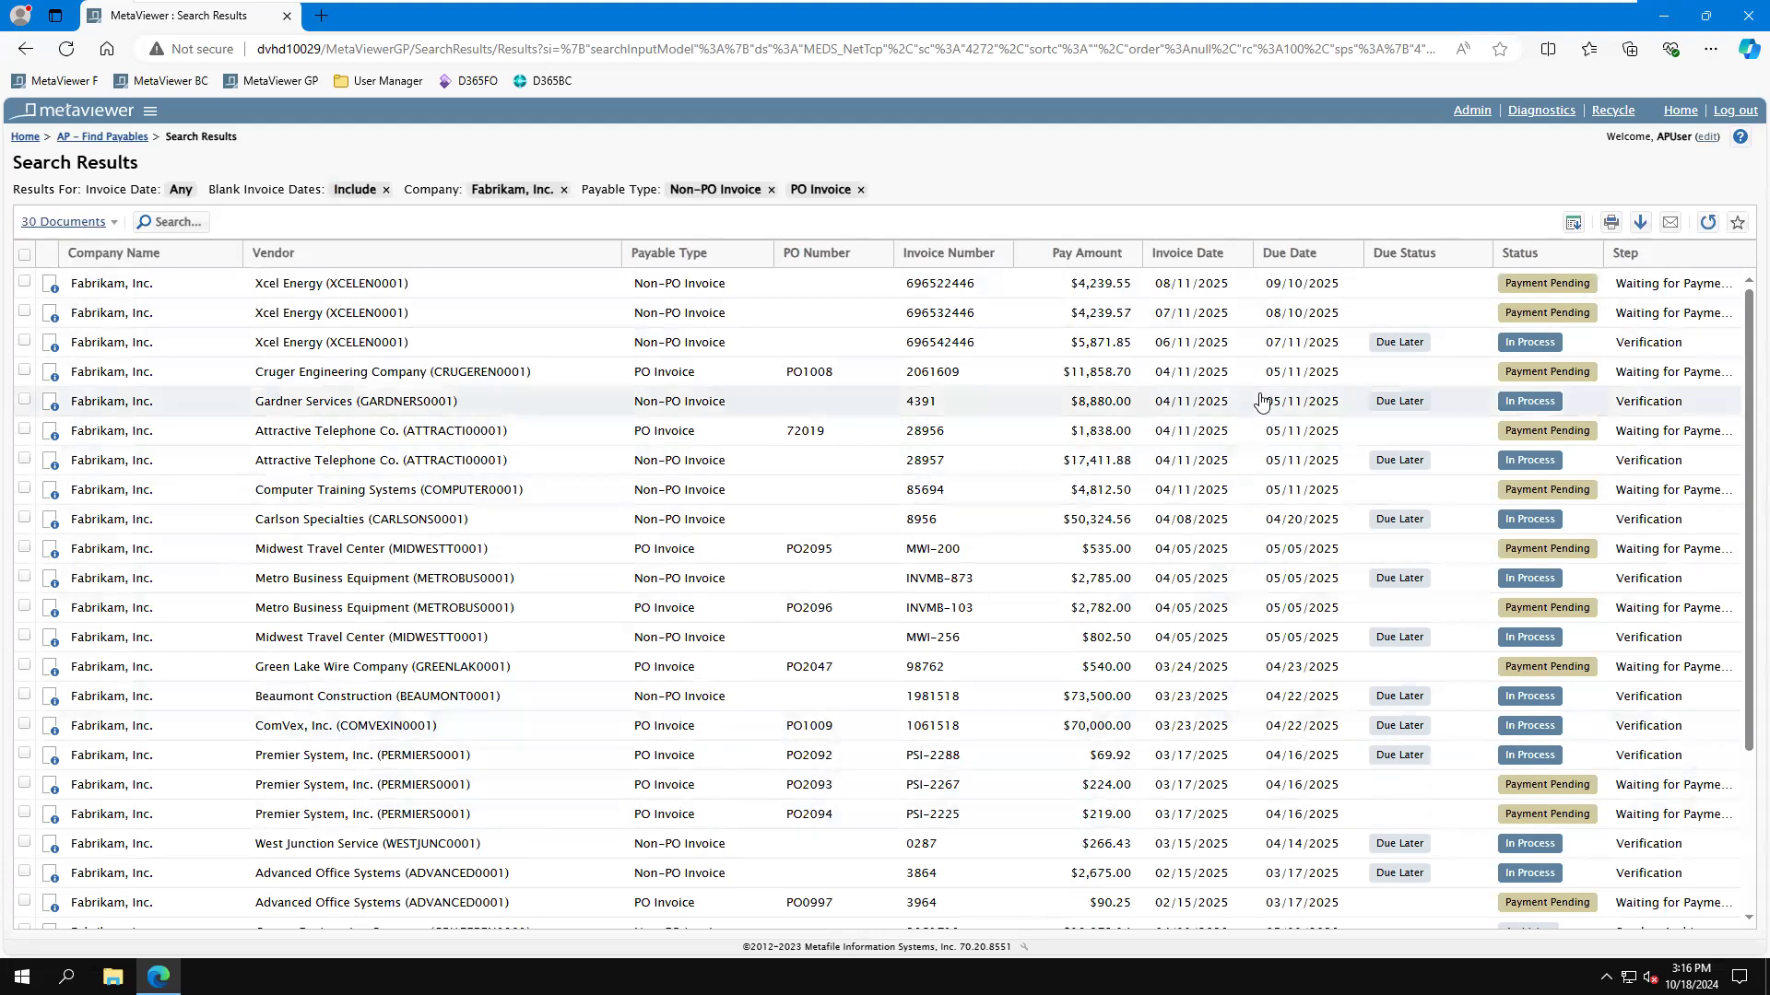
Review the options for exporting the search results to CSV and downloading documents, and cancel without downloading
{"action": "left_click", "coordinate": [1574, 222]}
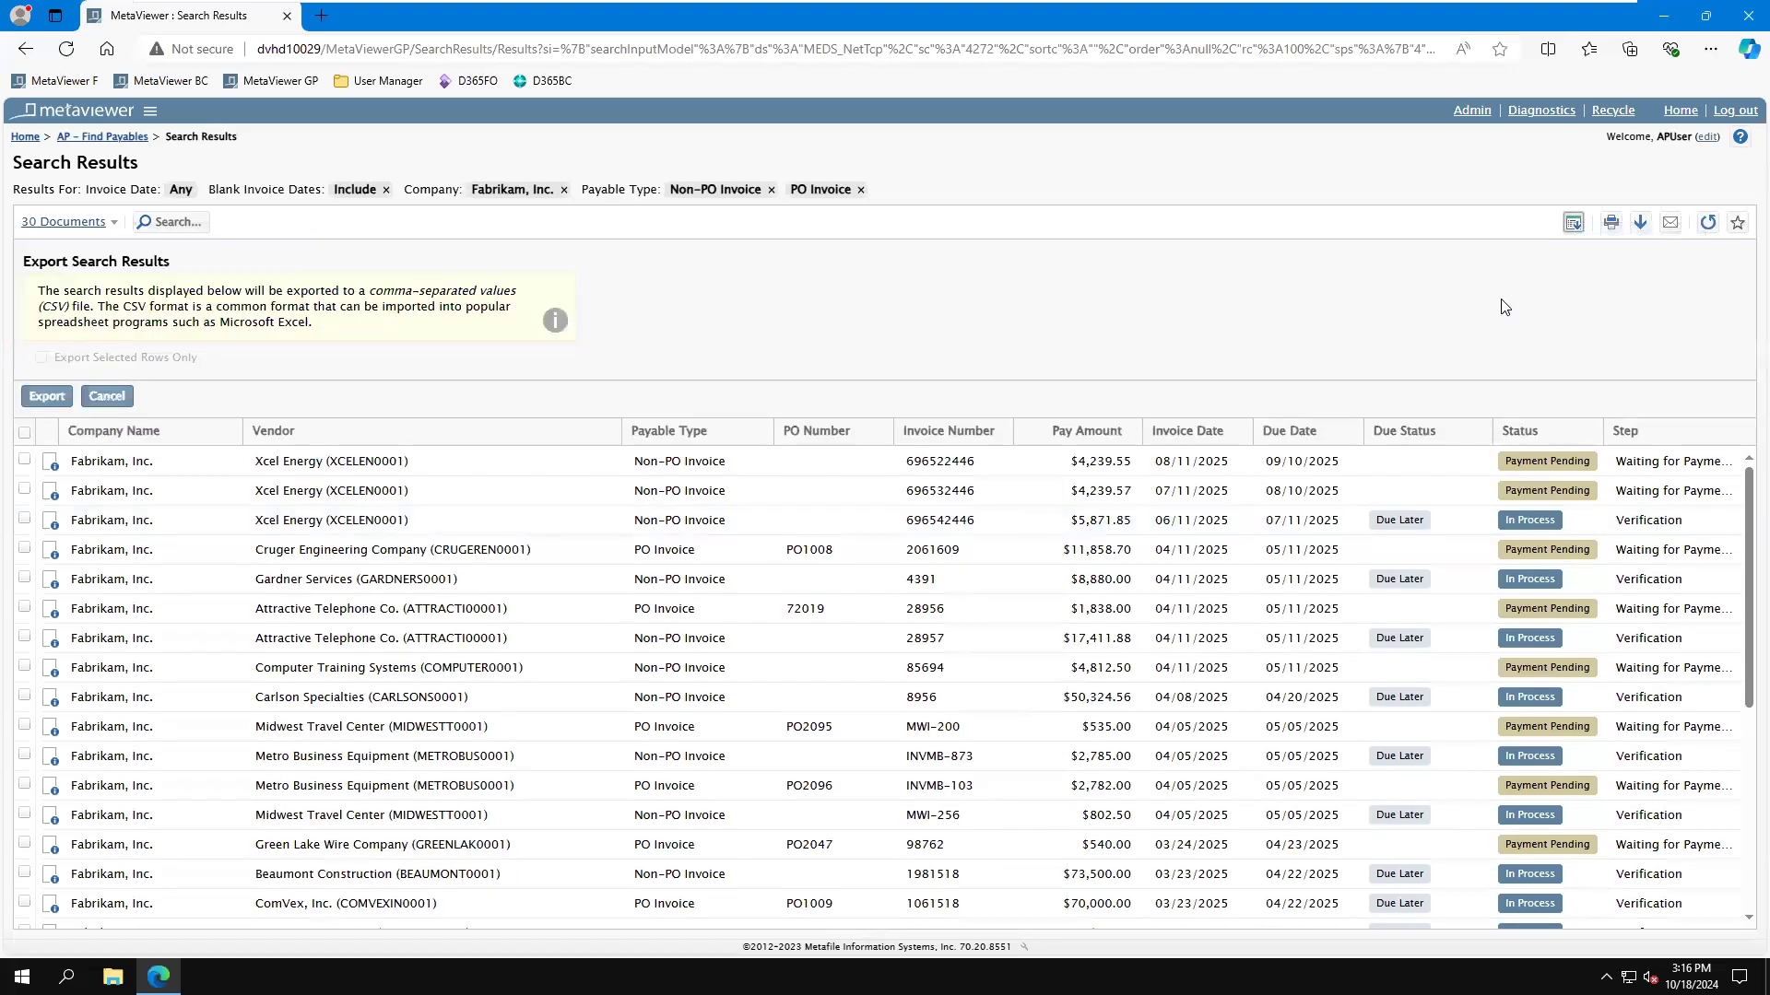
{"action": "left_click", "coordinate": [1639, 223]}
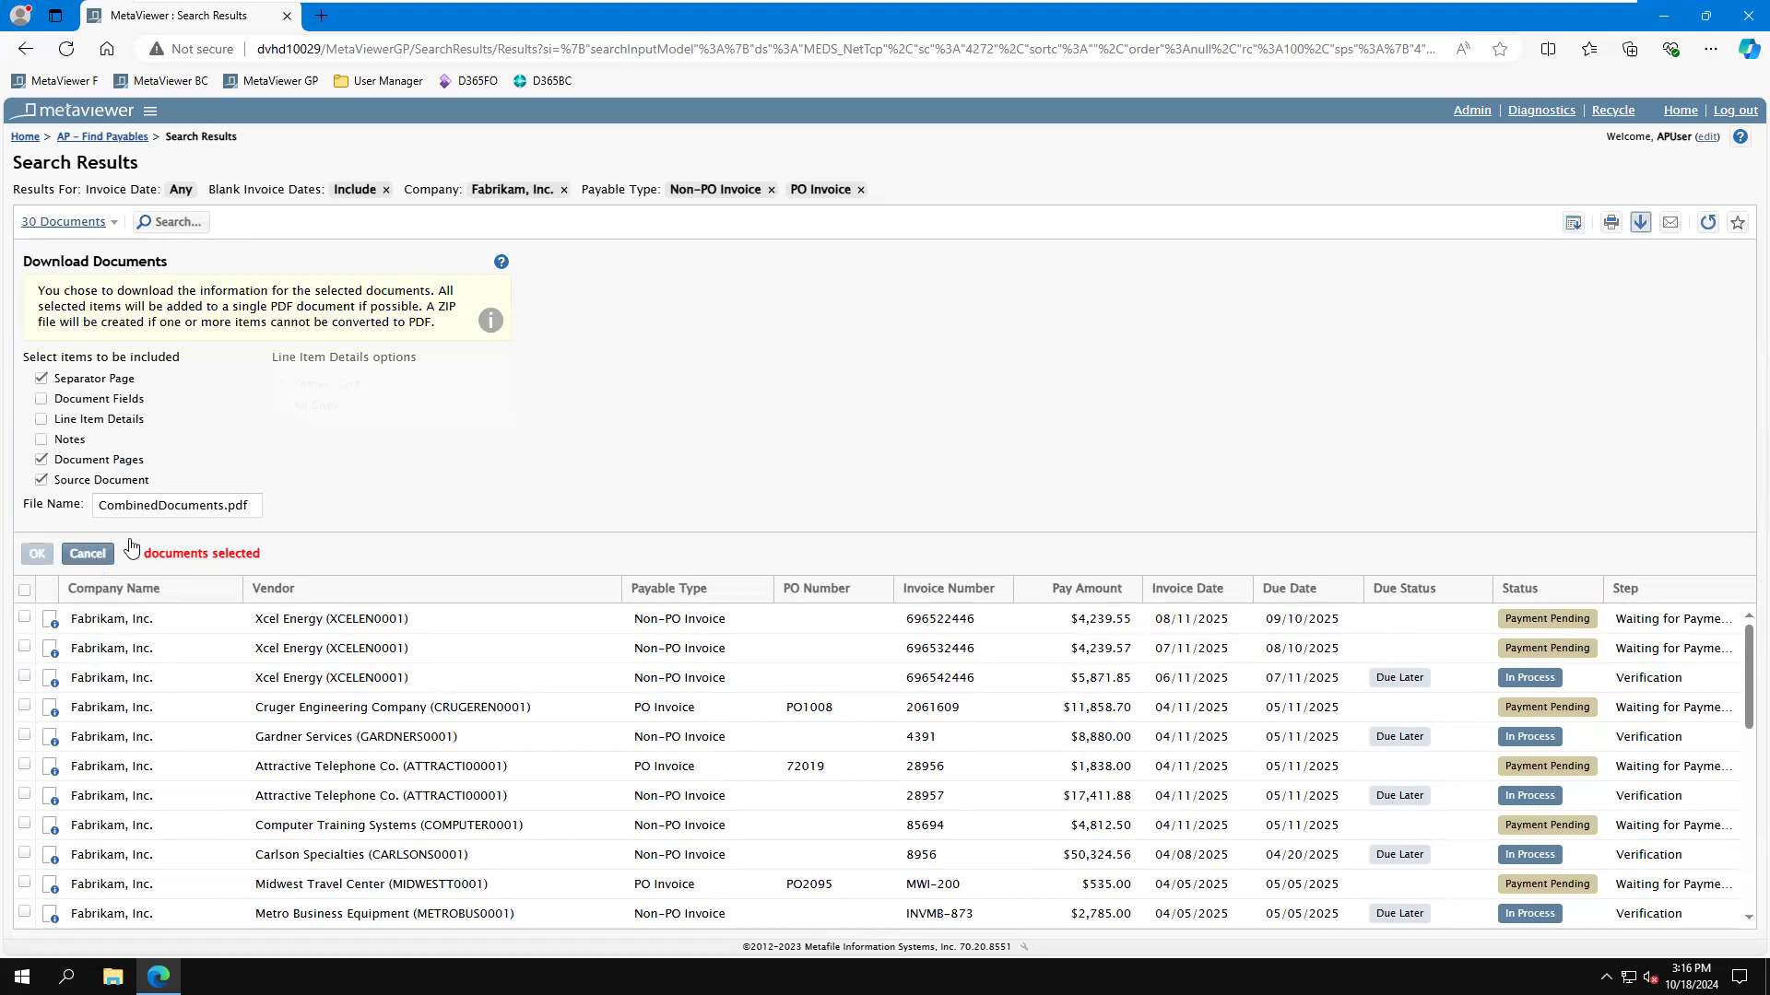
{"action": "left_click", "coordinate": [88, 553]}
Minimize the virtual machine window and switch to the PowerPoint presentation
{"action": "mouse_move", "coordinate": [1576, 9]}
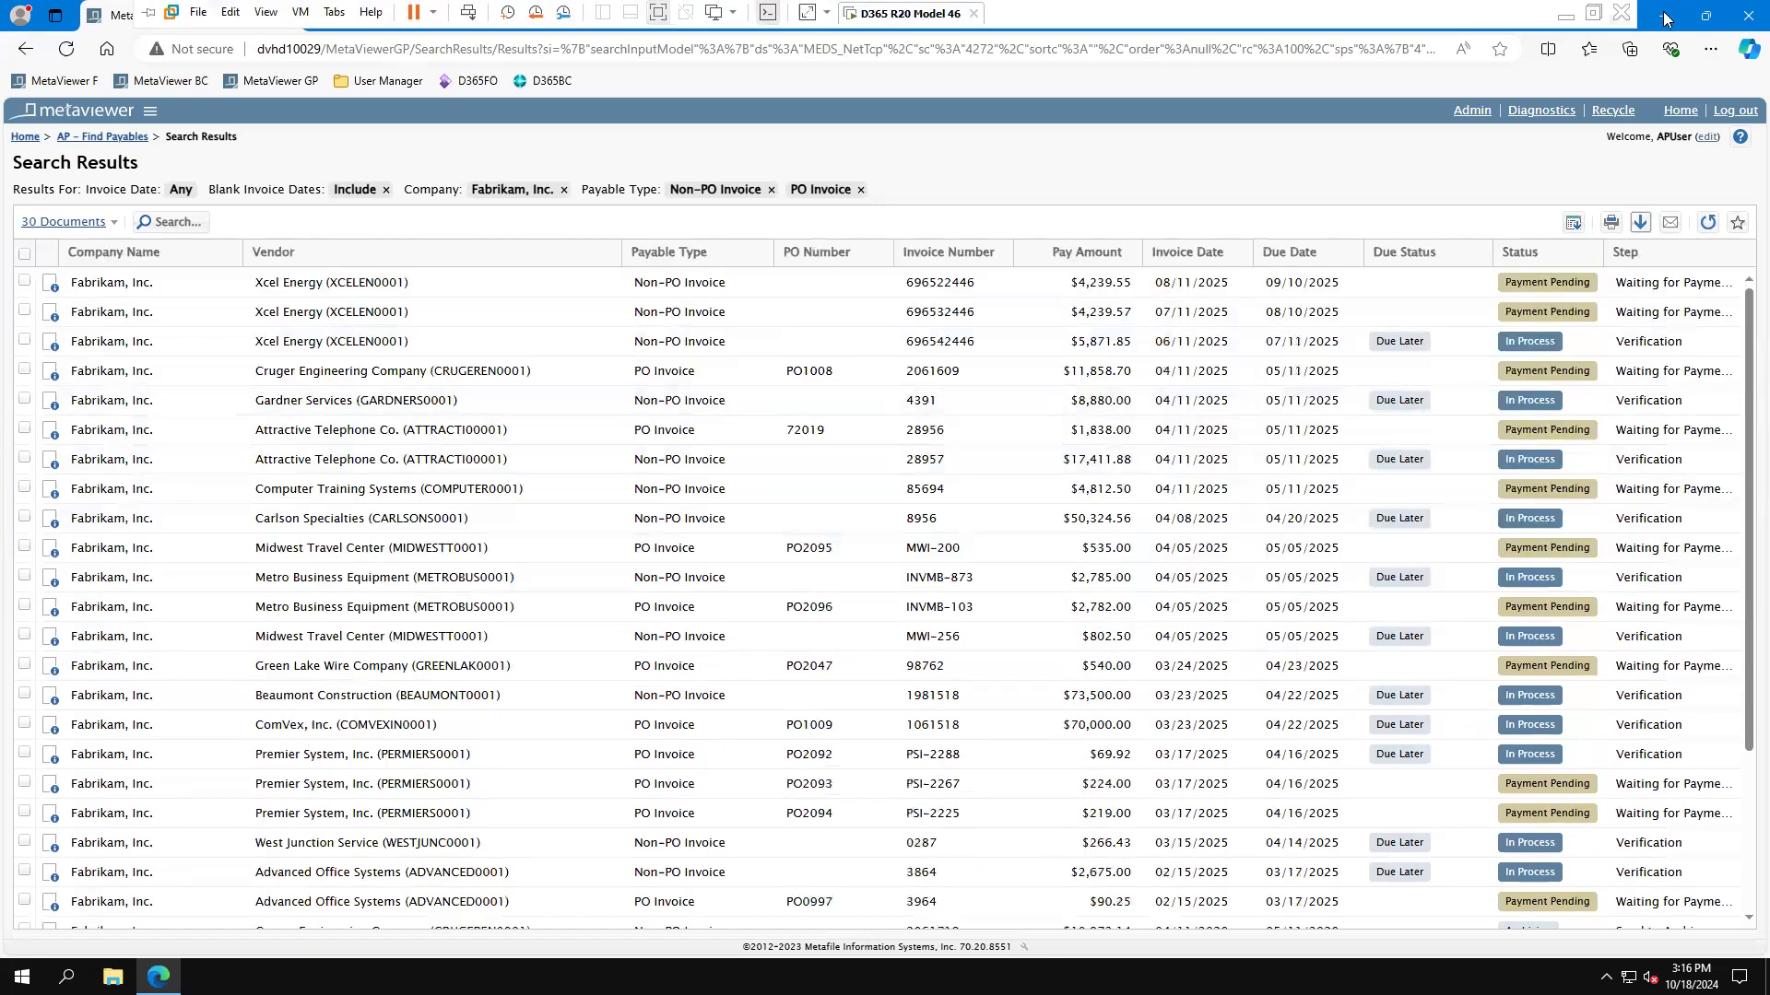
{"action": "left_click", "coordinate": [1565, 17]}
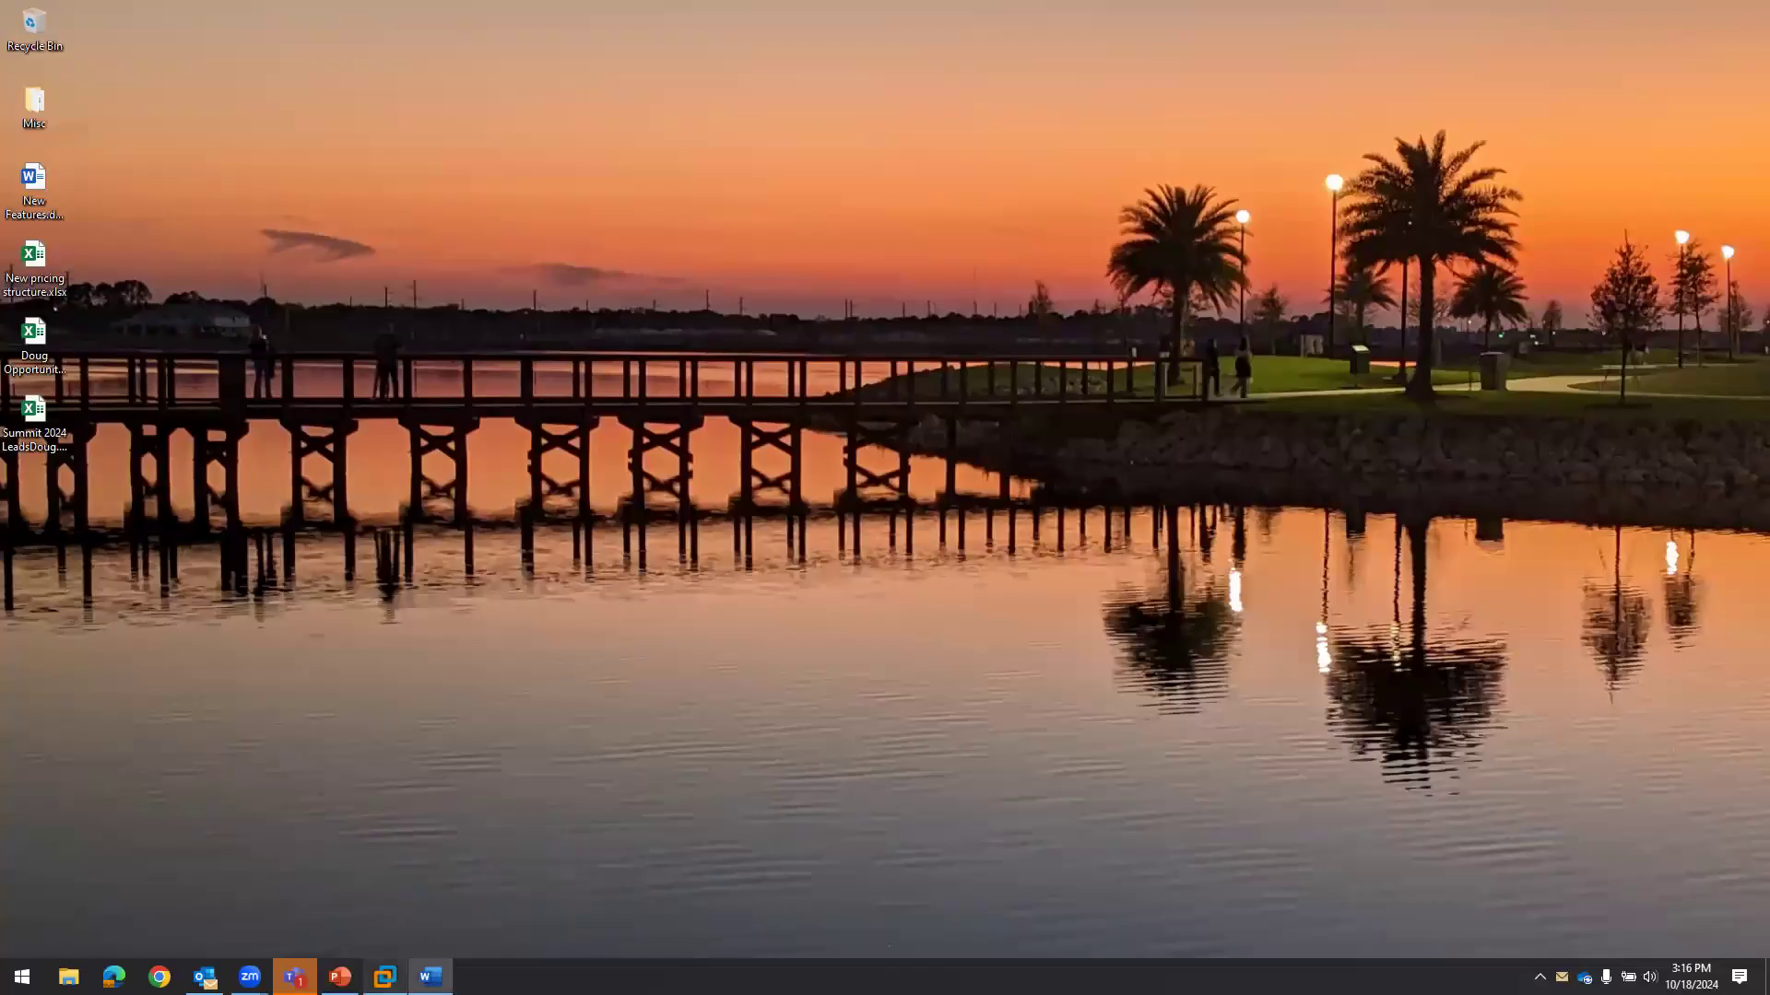
{"action": "left_click", "coordinate": [339, 977]}
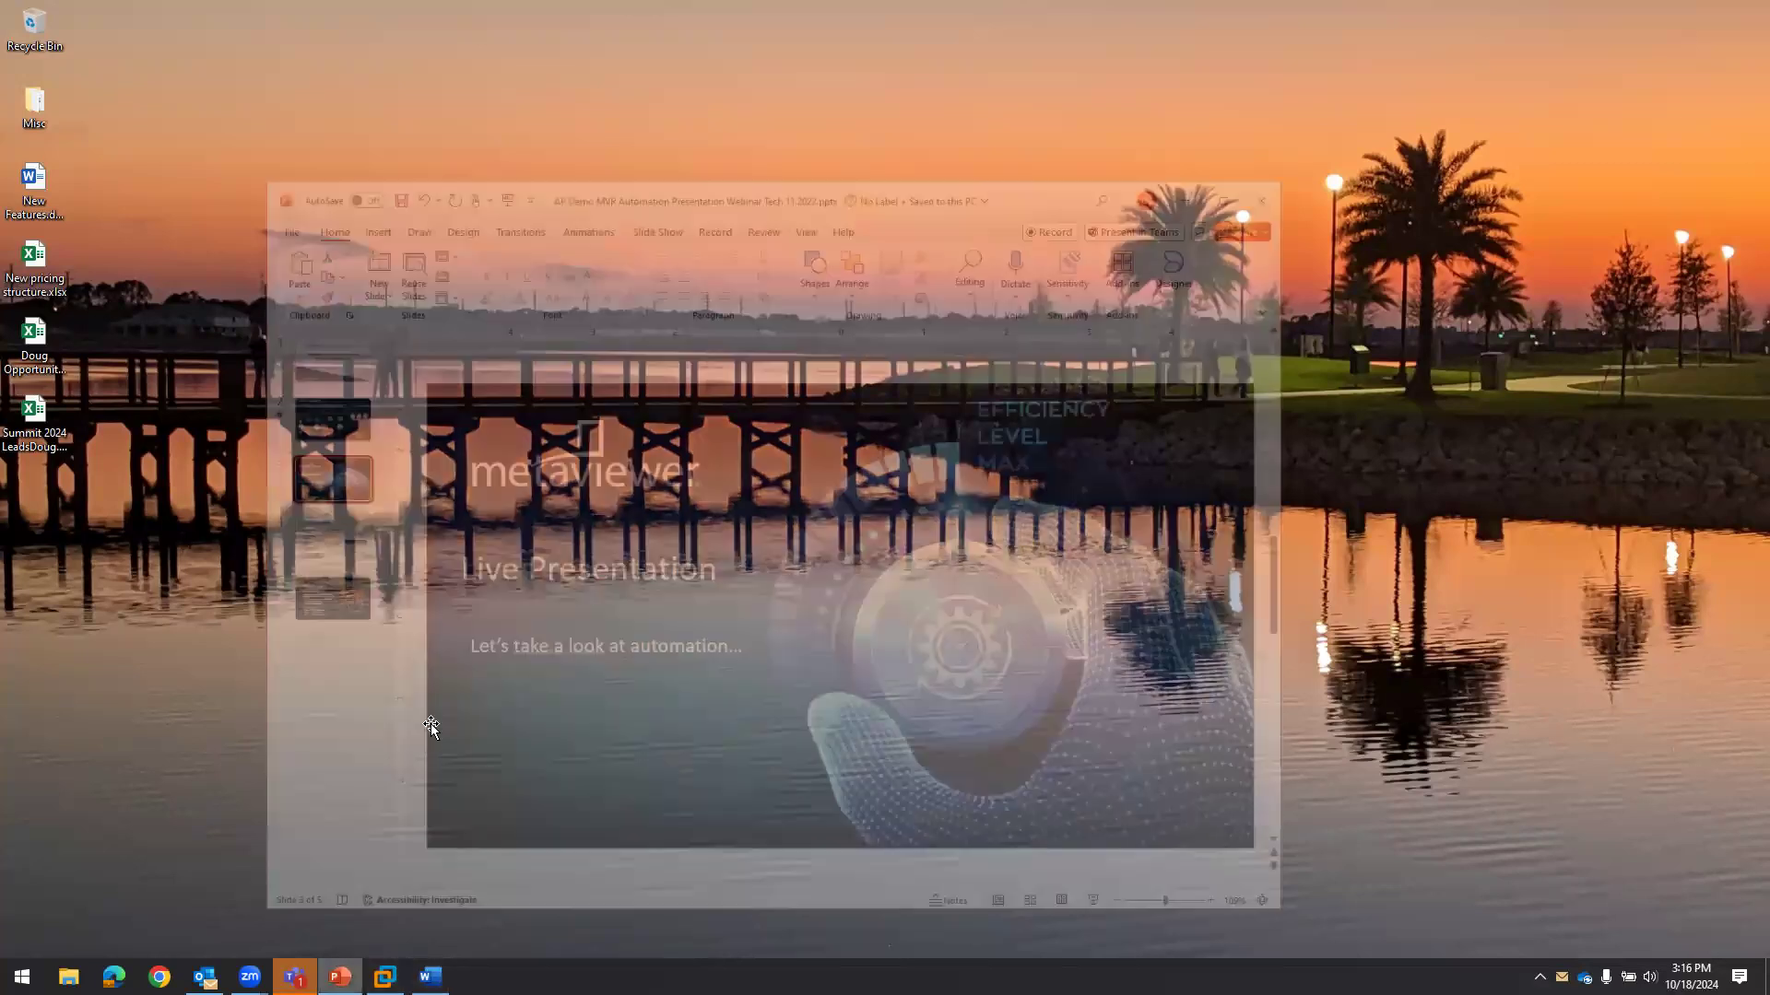